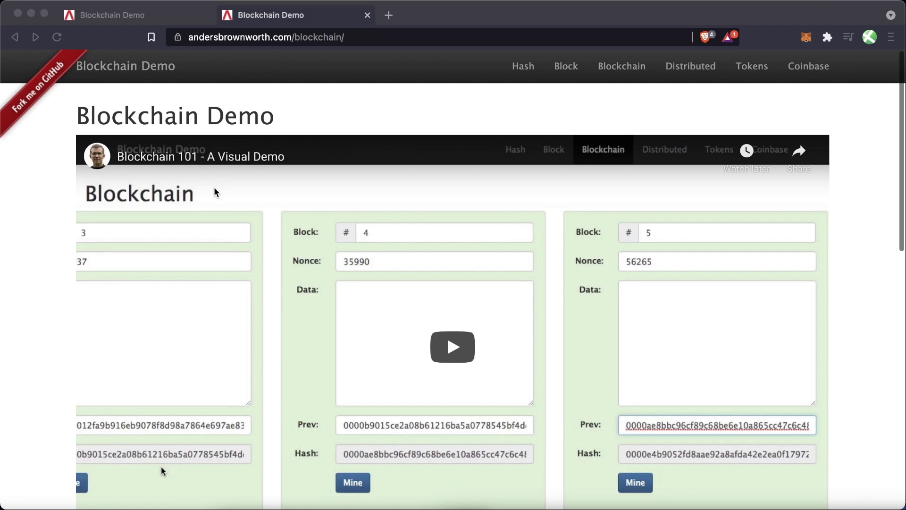
- Look over the Blockchain Demo home page with its visual demo video, and close it to return to the SHA256 Hash page
{"action": "scroll", "coordinate": [314, 216], "scroll_direction": "down", "scroll_amount": 1}
{"action": "scroll", "coordinate": [255, 209], "scroll_direction": "down", "scroll_amount": 1}
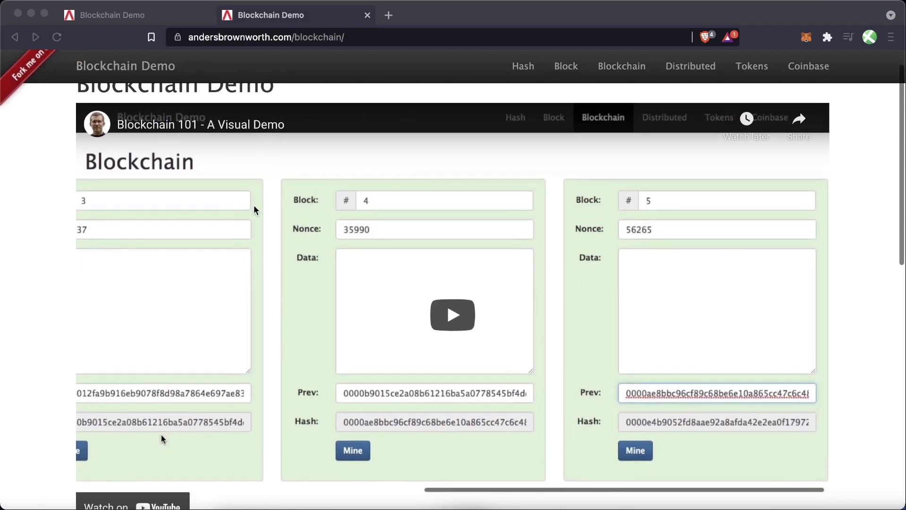
{"action": "scroll", "coordinate": [399, 282], "scroll_direction": "down", "scroll_amount": 1}
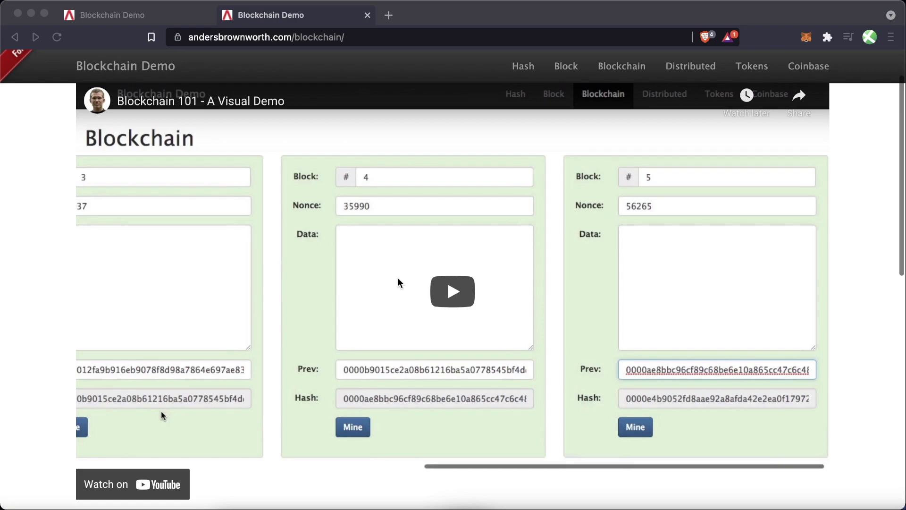
{"action": "scroll", "coordinate": [399, 282], "scroll_direction": "up", "scroll_amount": 3}
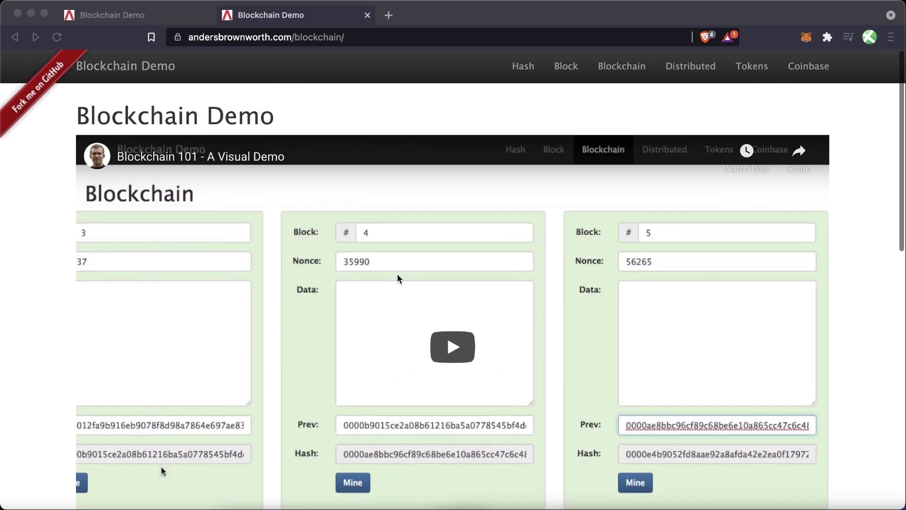
{"action": "key", "text": "super+w"}
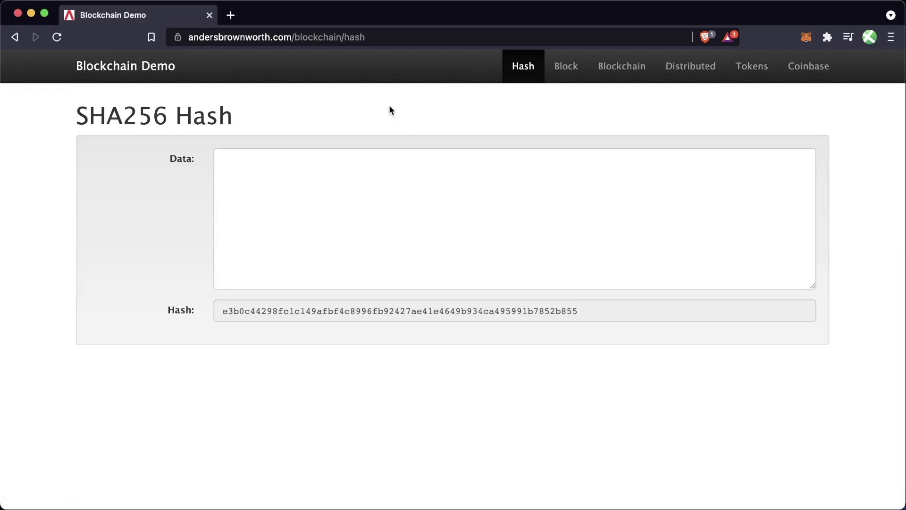
{"action": "key", "text": "super+Tab"}
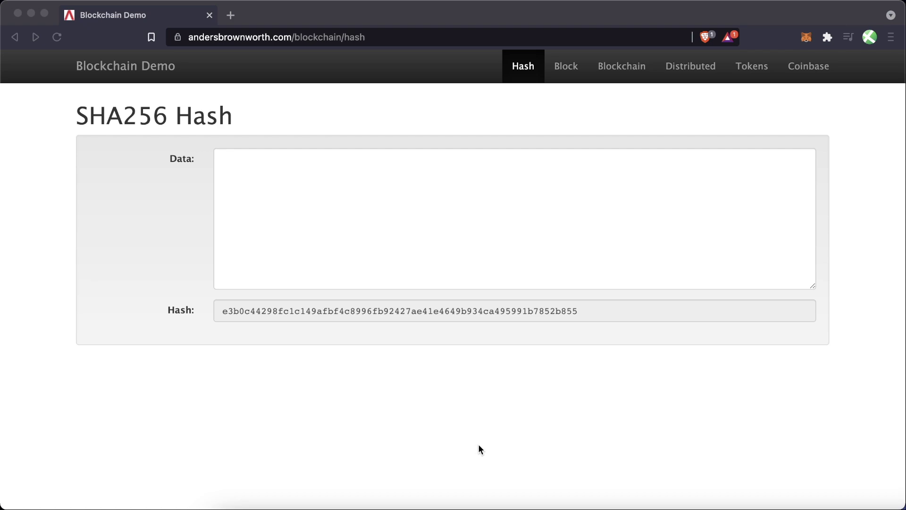
{"action": "left_click", "coordinate": [421, 409]}
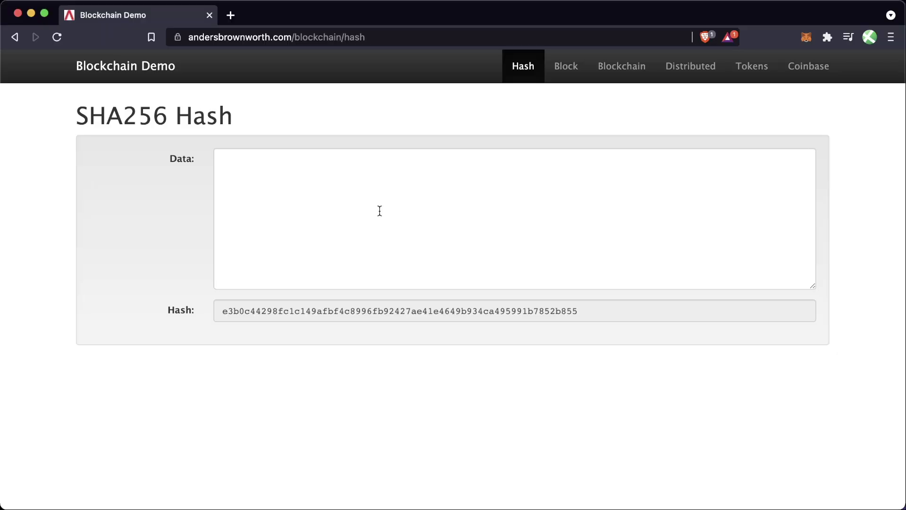
{"action": "left_click", "coordinate": [380, 210]}
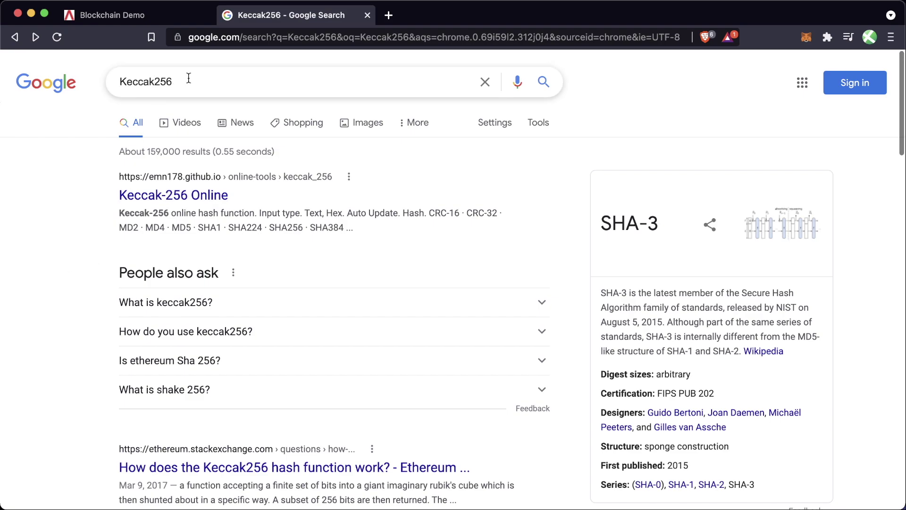
- Highlight the Keccak256 query on the Google results page, and highlight the SHA256 Hash heading on the demo page
{"action": "left_click_drag", "start_coordinate": [188, 81], "coordinate": [100, 85]}
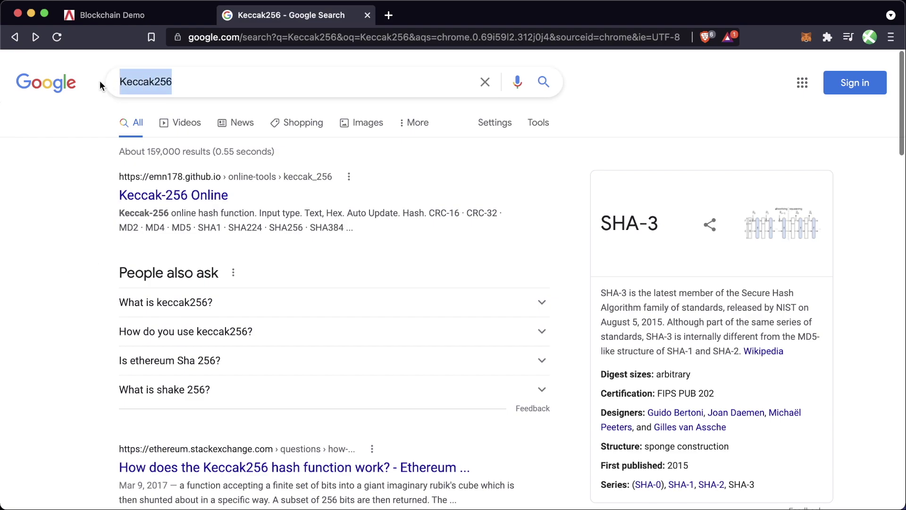
{"action": "left_click", "coordinate": [72, 237]}
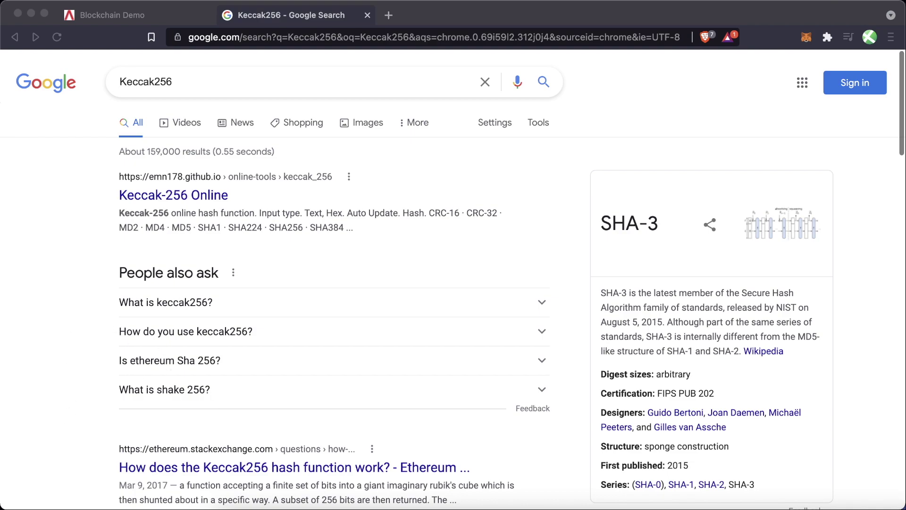
{"action": "key", "text": "ctrl+shift+Tab"}
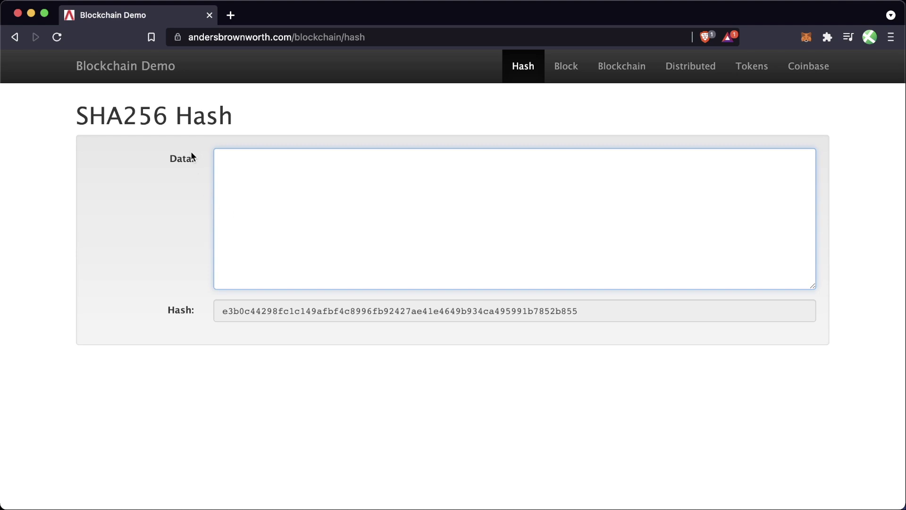
{"action": "left_click_drag", "start_coordinate": [233, 117], "coordinate": [76, 133]}
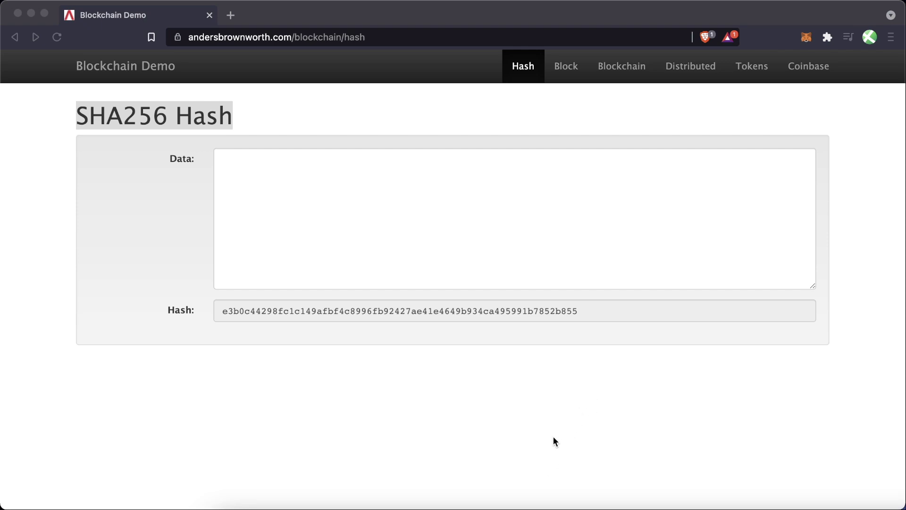
{"action": "left_click", "coordinate": [559, 418]}
- Hash the sample text "asdfasdfasdfa d al kdjf asdf a", and clear the Data field
{"action": "left_click", "coordinate": [321, 204]}
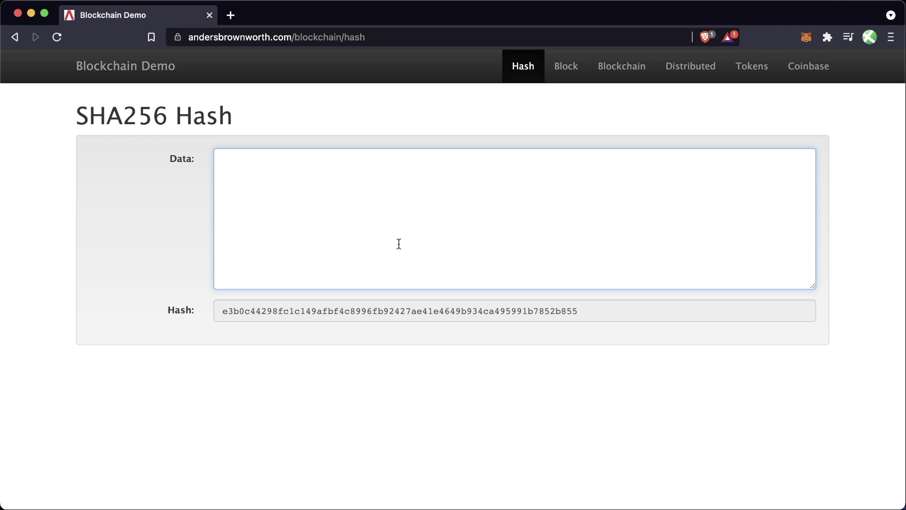
{"action": "type", "text": "asdfasdfasdf"}
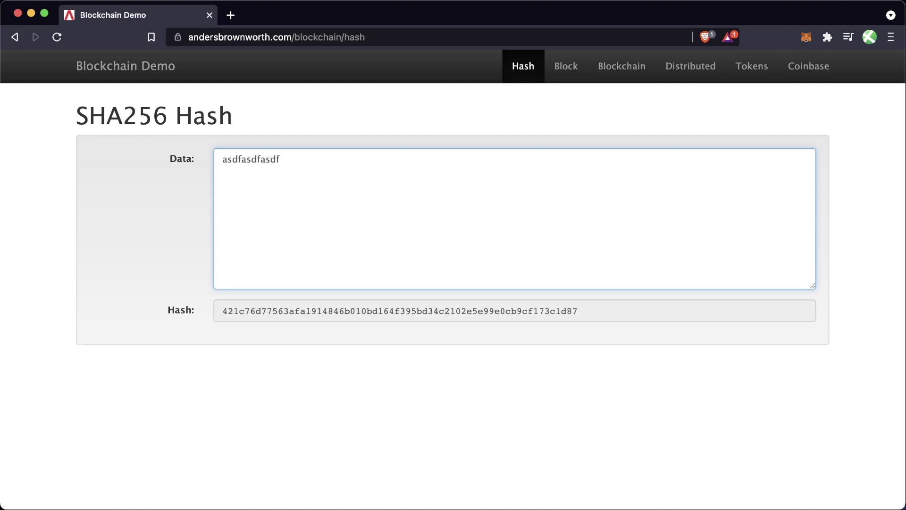
{"action": "type", "text": "a d al kdjf asdf a"}
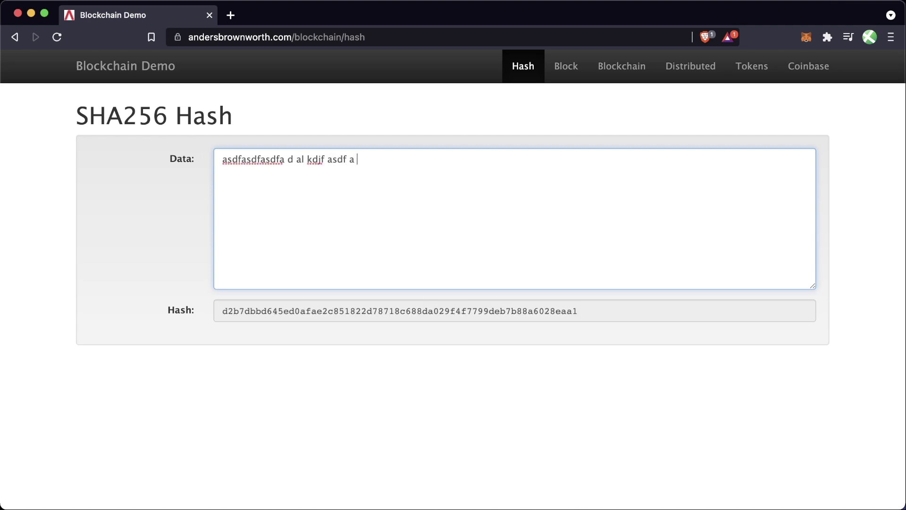
{"action": "key", "text": "super+a"}
{"action": "key", "text": "BackSpace"}
- Hash the short text "fja" and the text "asdfadfadfadsfas" one after the other, clearing the Data field after each
{"action": "type", "text": "fja"}
{"action": "key", "text": "super+a"}
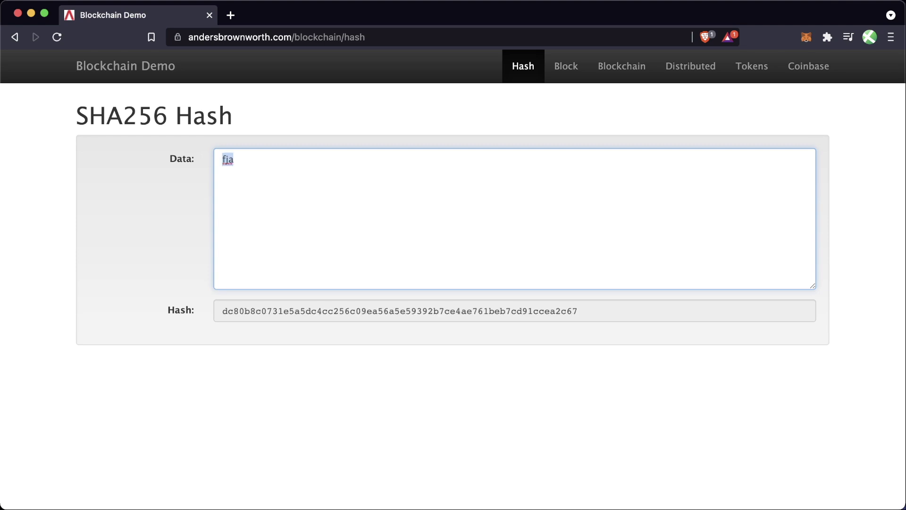
{"action": "key", "text": "BackSpace"}
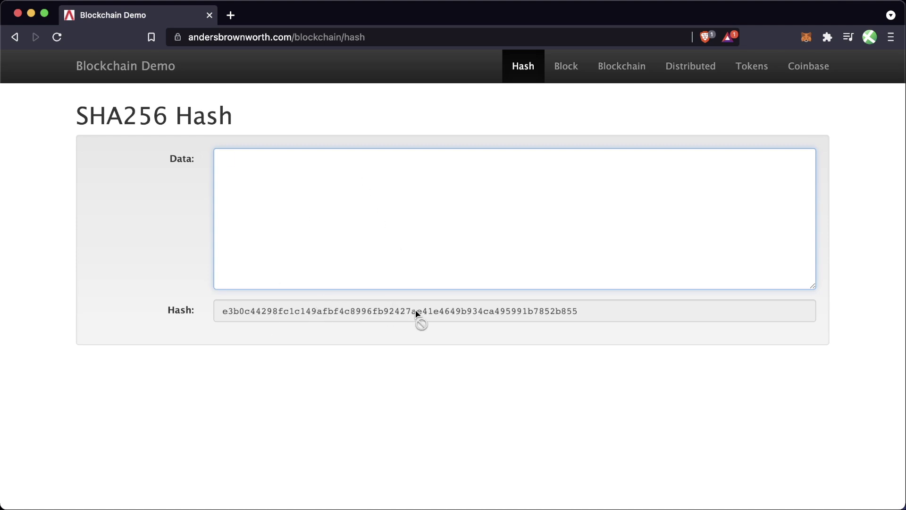
{"action": "type", "text": "asdfadfadfadsfas"}
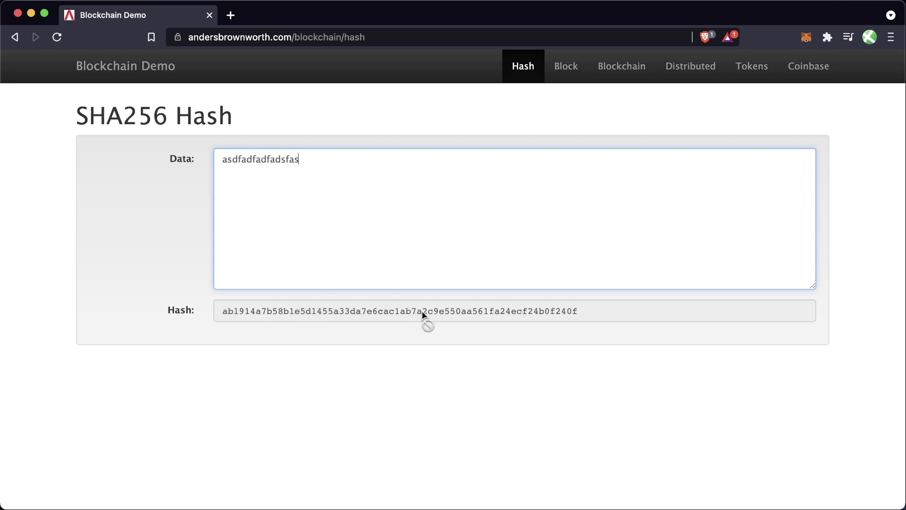
{"action": "key", "text": "super+a"}
{"action": "key", "text": "BackSpace"}
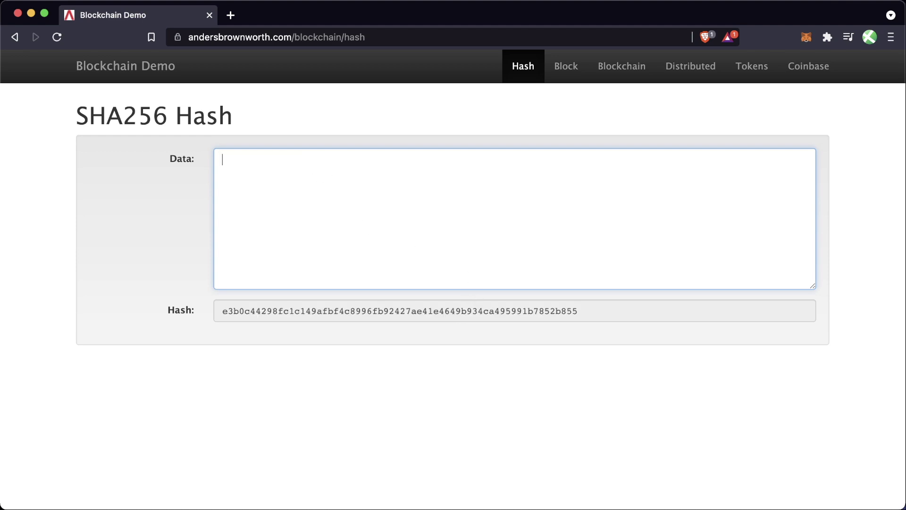
- Hash the sample text "asdfadsfasdfasdfasfasf", and highlight the hash of the empty Data field after clearing it
{"action": "type", "text": "asdfadsfasdfasdfasfa"}
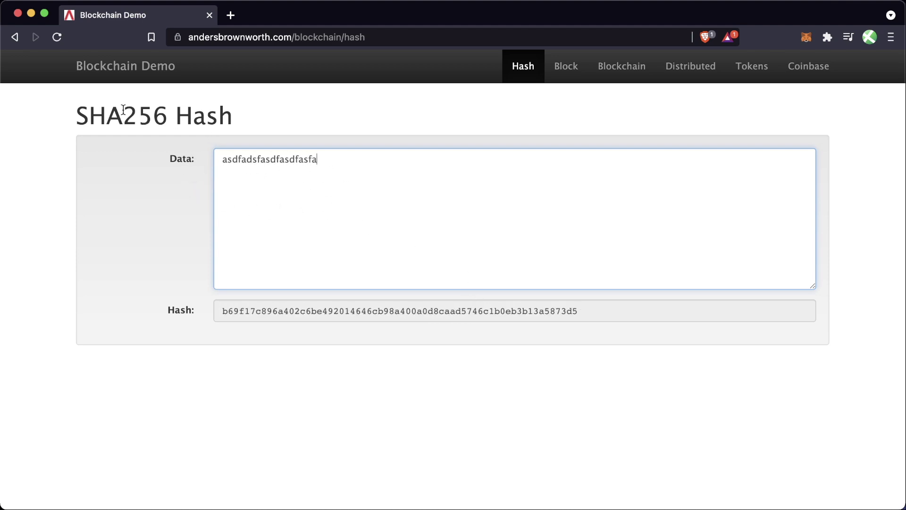
{"action": "type", "text": "sf"}
{"action": "left_click_drag", "start_coordinate": [247, 114], "coordinate": [89, 118]}
{"action": "left_click", "coordinate": [300, 203]}
{"action": "key", "text": "super+a"}
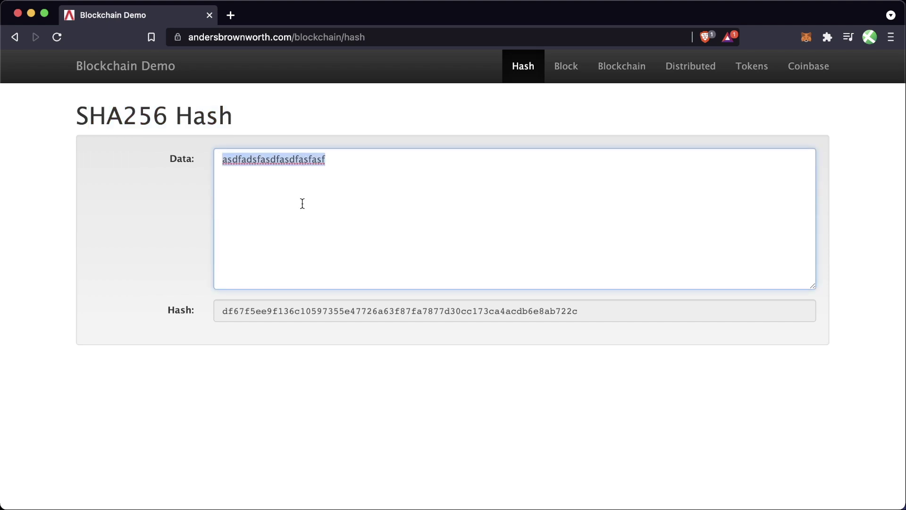
{"action": "key", "text": "BackSpace"}
{"action": "double_click", "coordinate": [509, 312]}
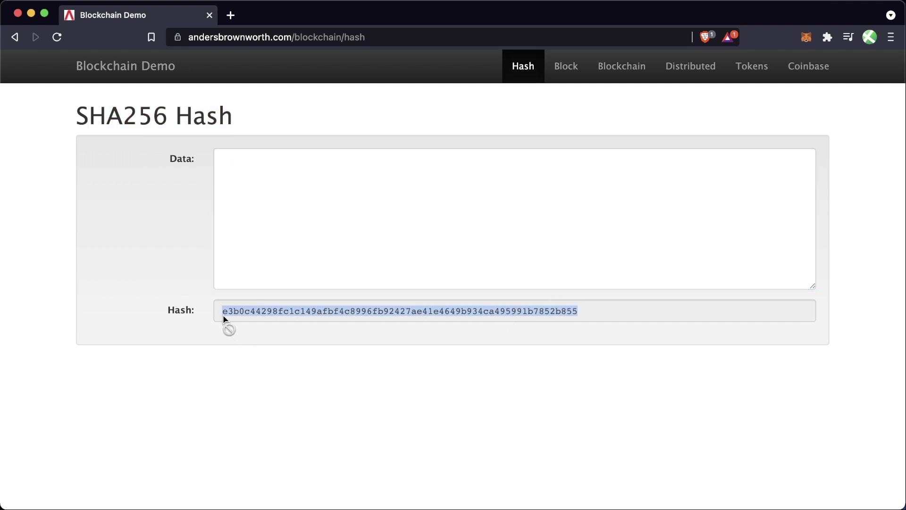
{"action": "left_click_drag", "start_coordinate": [225, 319], "coordinate": [506, 324]}
- Enter random sample text in the Data field, and replace it with a person's full name
{"action": "left_click", "coordinate": [298, 241]}
{"action": "type", "text": "asdfadsf"}
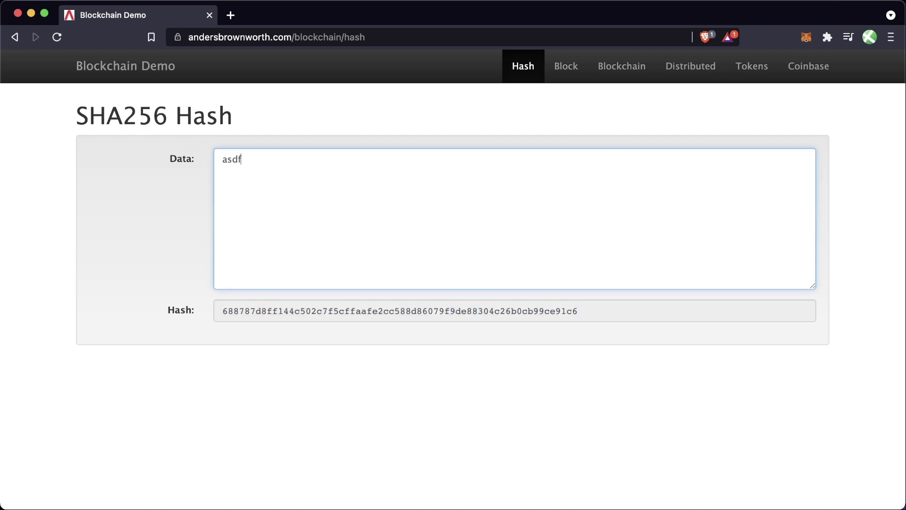
{"action": "key", "text": "super+a"}
{"action": "type", "text": "Patrick Collins"}
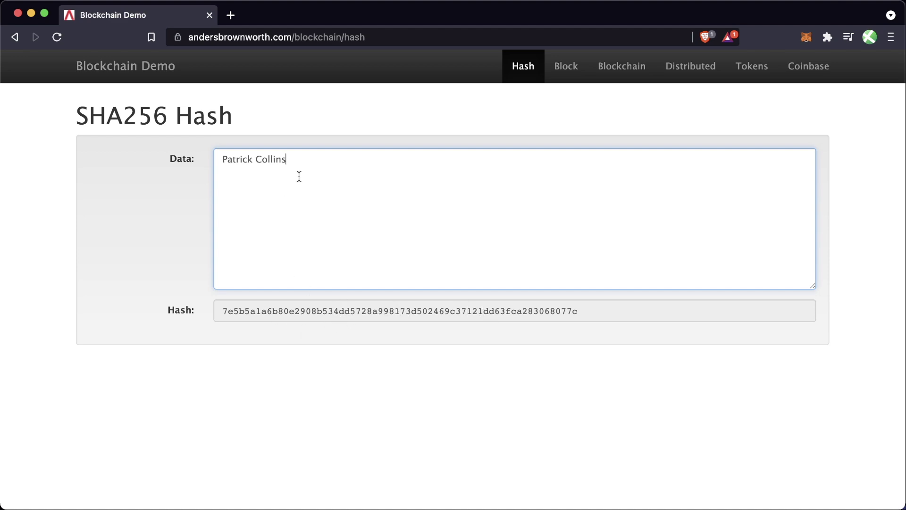
- Fill the Data field with many repeated copies of the full name over several lines, and clear the field
{"action": "key", "text": "super+a"}
{"action": "key", "text": "super+x"}
{"action": "key", "text": "Return"}
{"action": "key", "text": "super+v"}
{"action": "key", "text": "super+v"}
{"action": "key", "text": "super+v"}
{"action": "key", "text": "super+v"}
{"action": "key", "text": "super+v"}
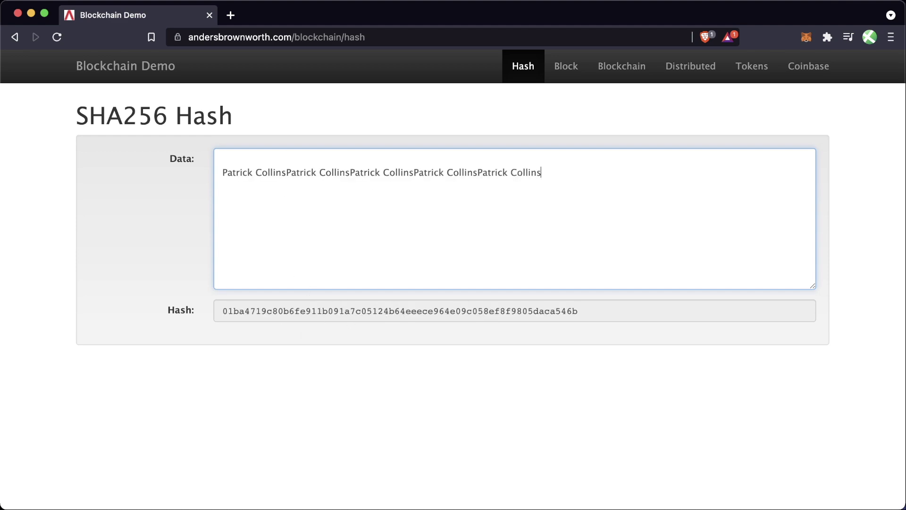
{"action": "key", "text": "super+v"}
{"action": "key", "text": "super+v"}
{"action": "key", "text": "super+v"}
{"action": "key", "text": "super+v"}
{"action": "key", "text": "super+v"}
{"action": "key", "text": "Return"}
{"action": "key", "text": "super+v"}
{"action": "key", "text": "Return"}
{"action": "key", "text": "super+v"}
{"action": "key", "text": "Return"}
{"action": "key", "text": "super+v"}
{"action": "type", "text": "v"}
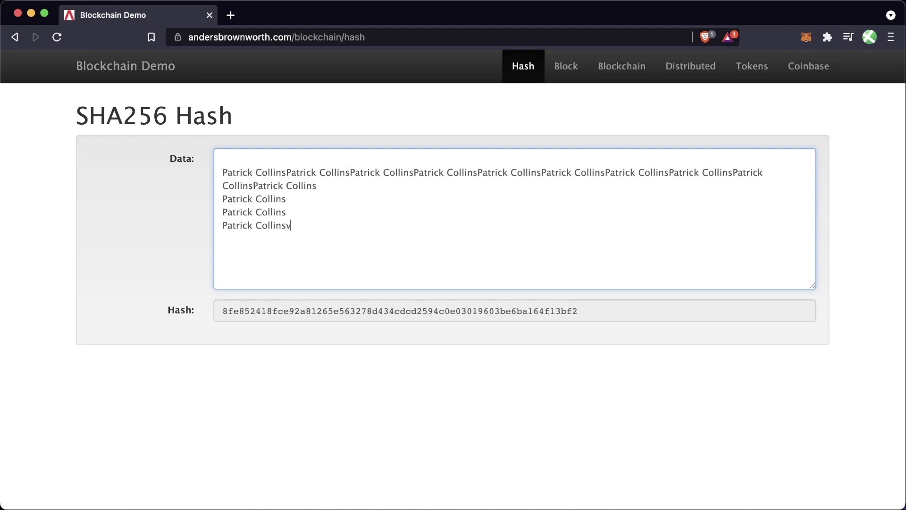
{"action": "key", "text": "super+v"}
{"action": "key", "text": "super+v"}
{"action": "key", "text": "Return"}
{"action": "key", "text": "super+v"}
{"action": "key", "text": "super+v"}
{"action": "key", "text": "super+v"}
{"action": "key", "text": "super+v"}
{"action": "key", "text": "super+v"}
{"action": "key", "text": "super+v"}
{"action": "key", "text": "Return"}
{"action": "key", "text": "super+v"}
{"action": "key", "text": "Return"}
{"action": "type", "text": "v"}
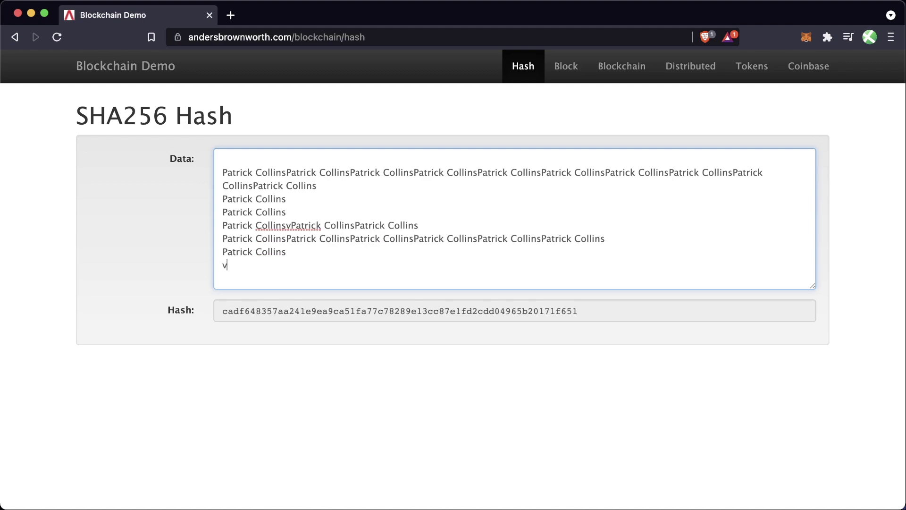
{"action": "key", "text": "super+v"}
{"action": "key", "text": "super+v"}
{"action": "key", "text": "super+v"}
{"action": "key", "text": "Return"}
{"action": "key", "text": "Return"}
{"action": "key", "text": "super+v"}
{"action": "key", "text": "super+v"}
{"action": "key", "text": "super+v"}
{"action": "key", "text": "super+v"}
{"action": "key", "text": "Return"}
{"action": "key", "text": "super+v"}
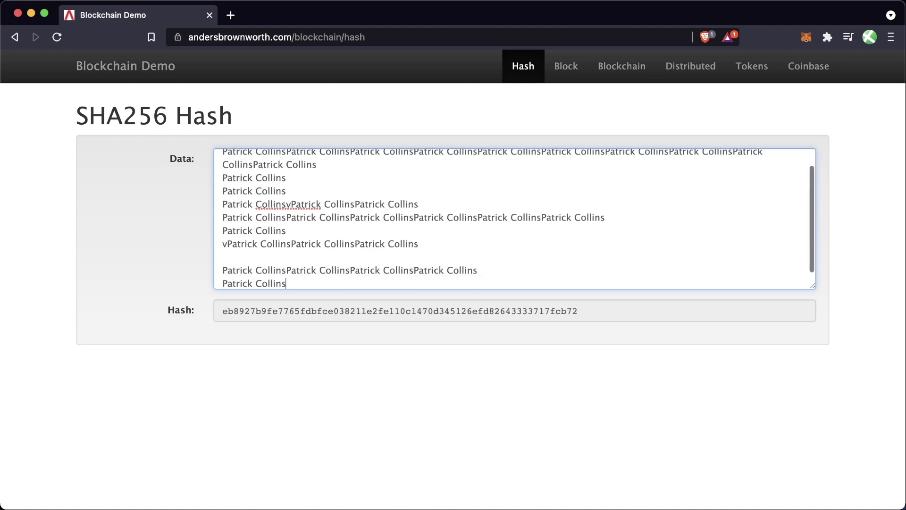
{"action": "key", "text": "super+v"}
{"action": "key", "text": "super+v"}
{"action": "key", "text": "super+v"}
{"action": "key", "text": "Return"}
{"action": "key", "text": "super+v"}
{"action": "key", "text": "super+v"}
{"action": "key", "text": "super+v"}
{"action": "key", "text": "super+v"}
{"action": "key", "text": "Return"}
{"action": "key", "text": "Return"}
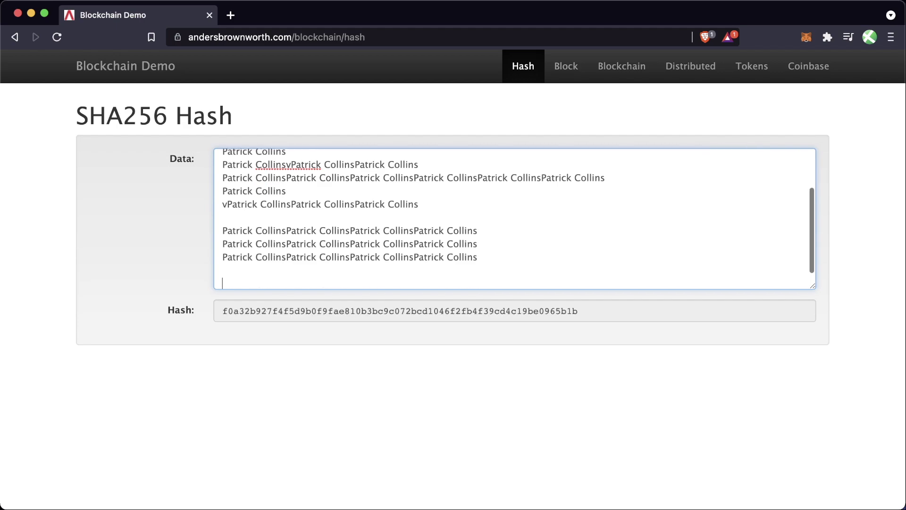
{"action": "key", "text": "super+v"}
{"action": "key", "text": "Return"}
{"action": "key", "text": "Return"}
{"action": "key", "text": "super+v"}
{"action": "key", "text": "Return"}
{"action": "key", "text": "Return"}
{"action": "key", "text": "super+v"}
{"action": "key", "text": "Return"}
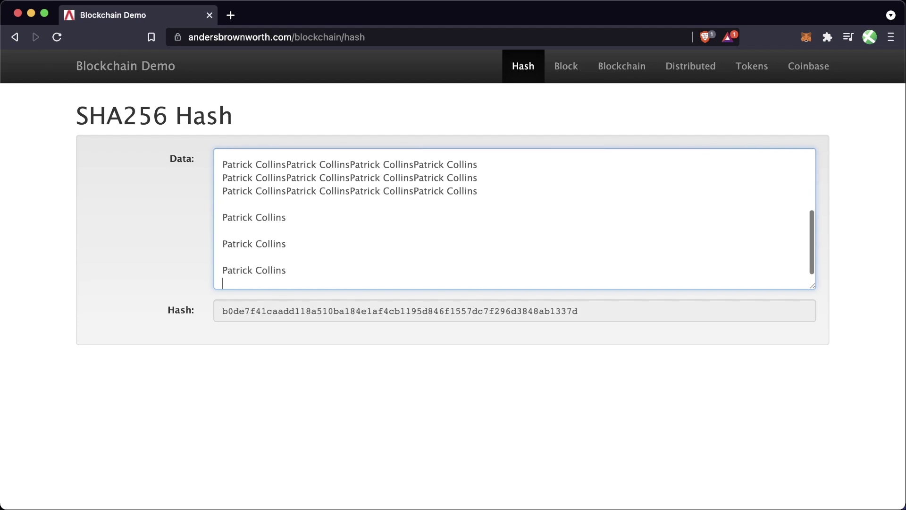
{"action": "key", "text": "super+a"}
{"action": "key", "text": "BackSpace"}
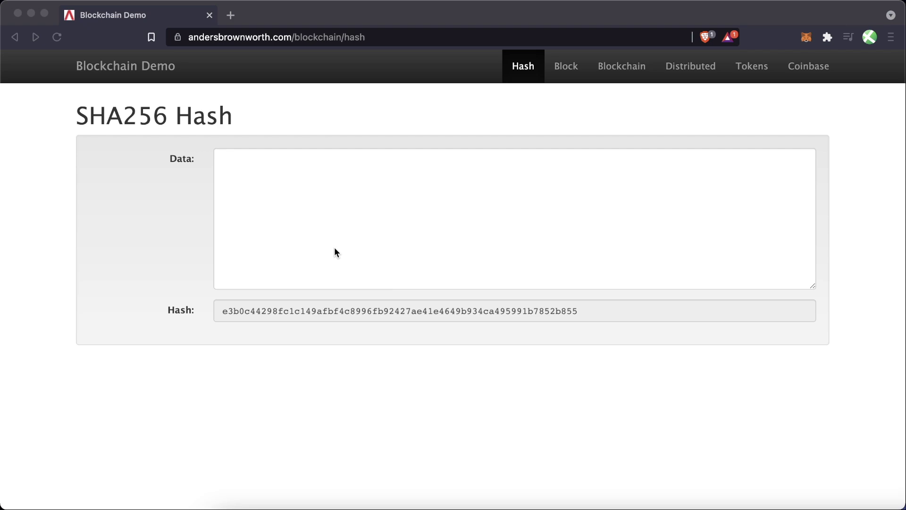
- Hash the person's full name twice, clearing the Data field in between, and highlight the resulting hash
{"action": "left_click", "coordinate": [372, 240]}
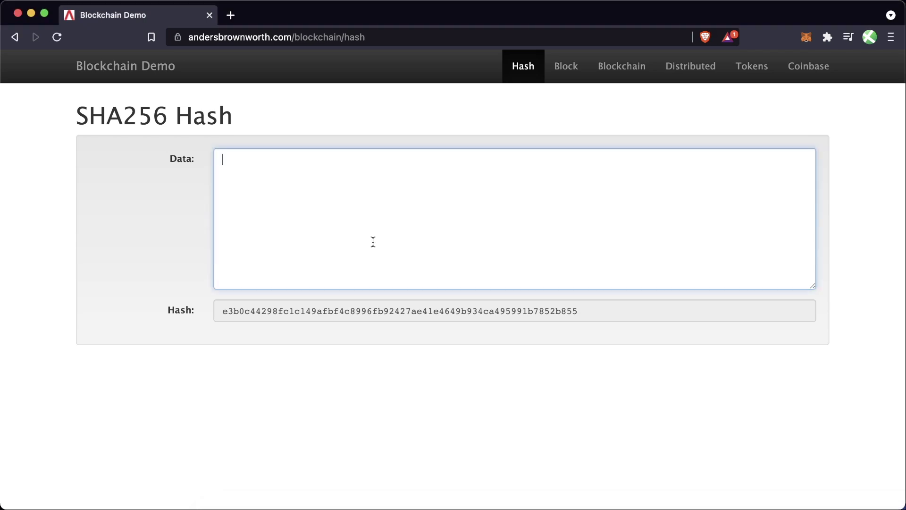
{"action": "type", "text": "Patrick Collins"}
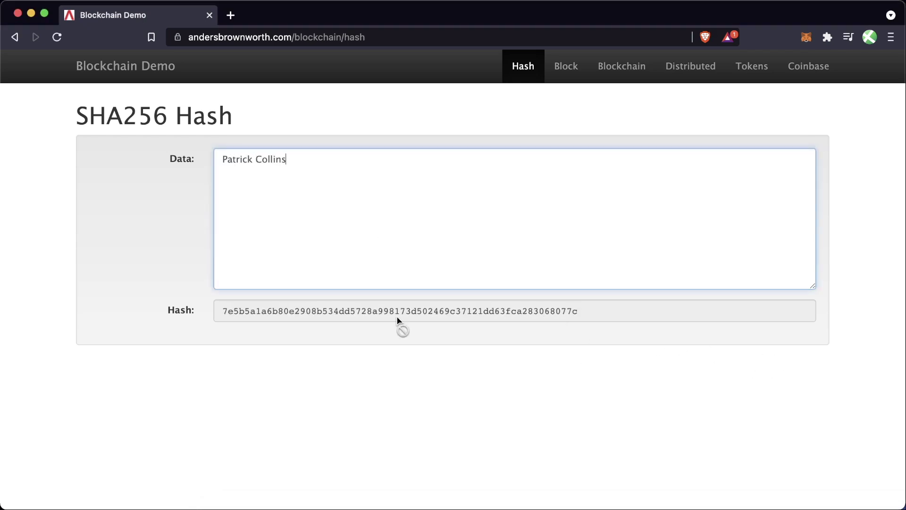
{"action": "key", "text": "super+a"}
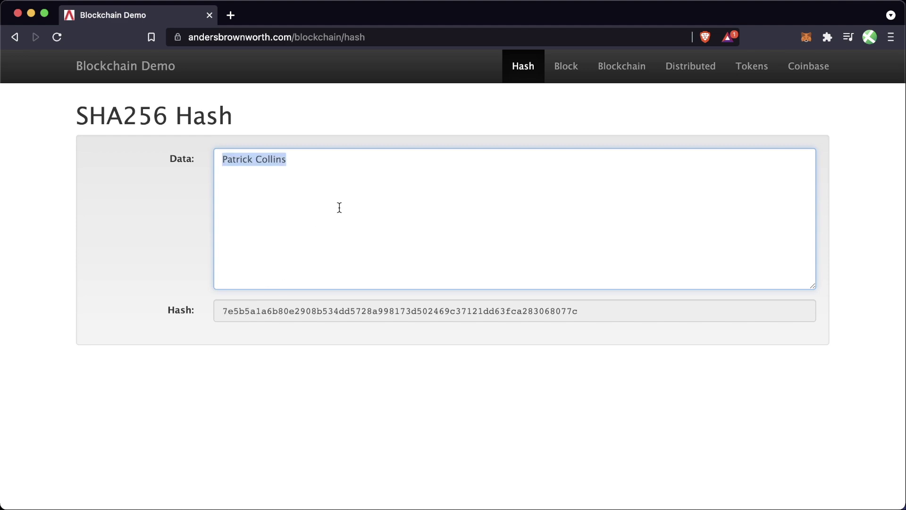
{"action": "key", "text": "BackSpace"}
{"action": "type", "text": "Patrick Collins"}
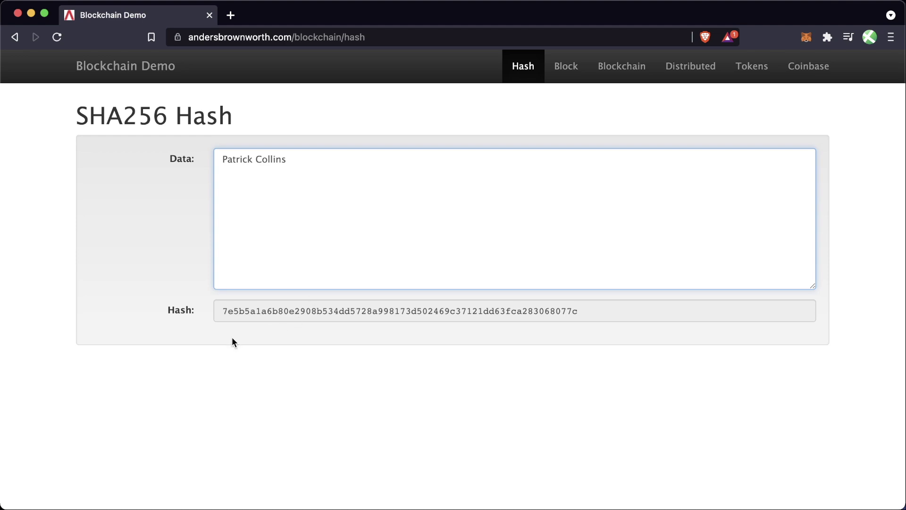
{"action": "double_click", "coordinate": [522, 312]}
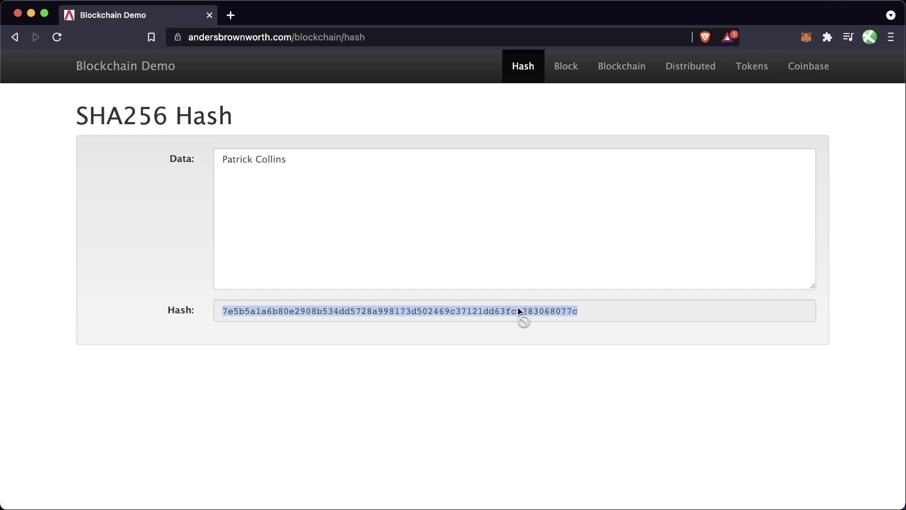
- Clear the Data field on the Hash page, and go to the Block demo page
{"action": "left_click", "coordinate": [516, 260]}
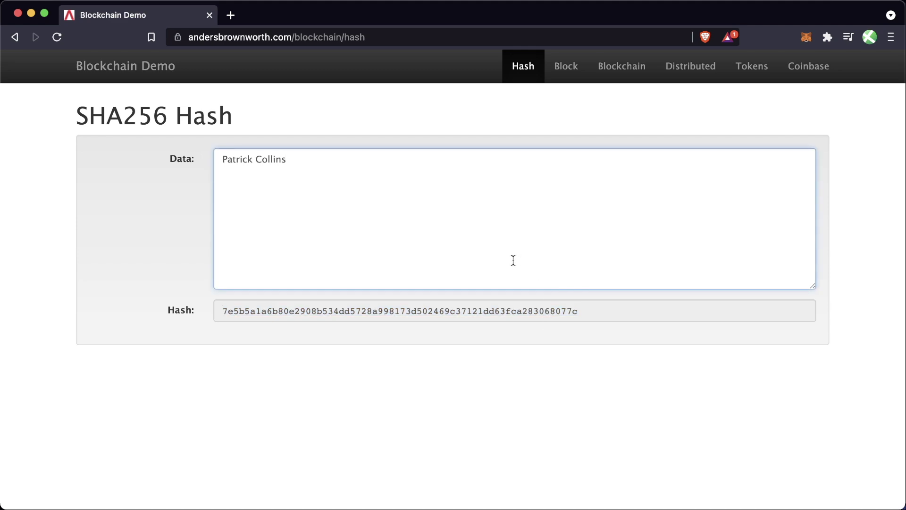
{"action": "key", "text": "super+a"}
{"action": "key", "text": "BackSpace"}
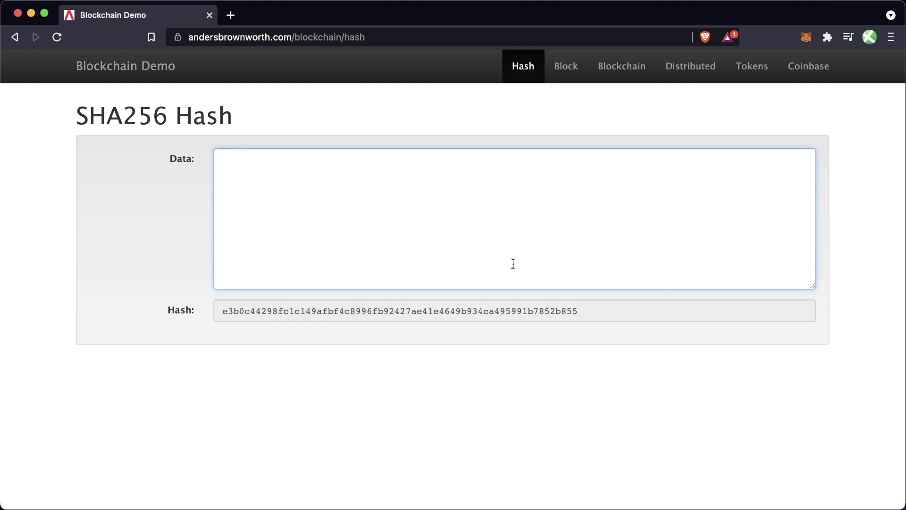
{"action": "left_click", "coordinate": [565, 65]}
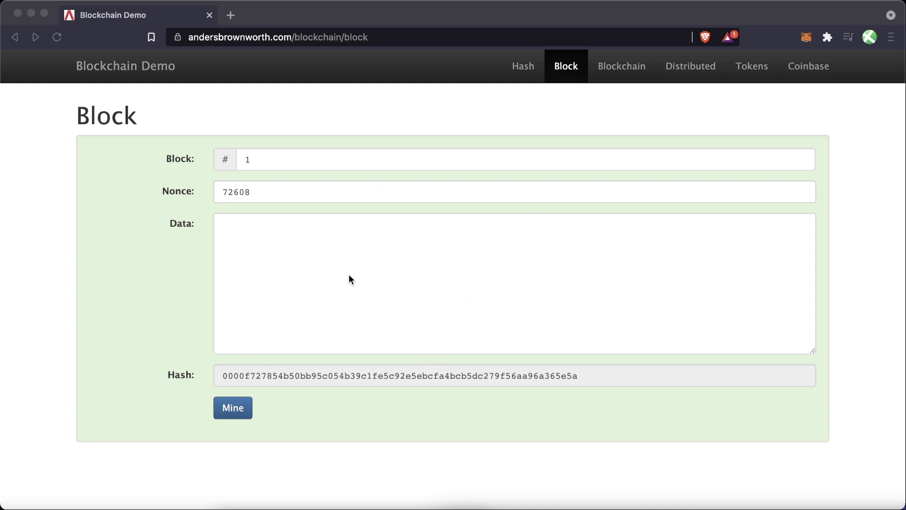
{"action": "left_click", "coordinate": [522, 64]}
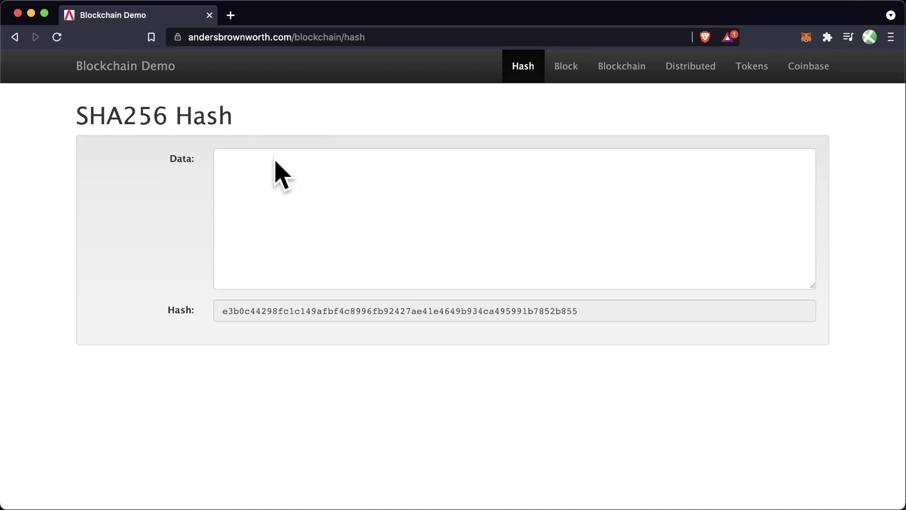
{"action": "left_click", "coordinate": [564, 65]}
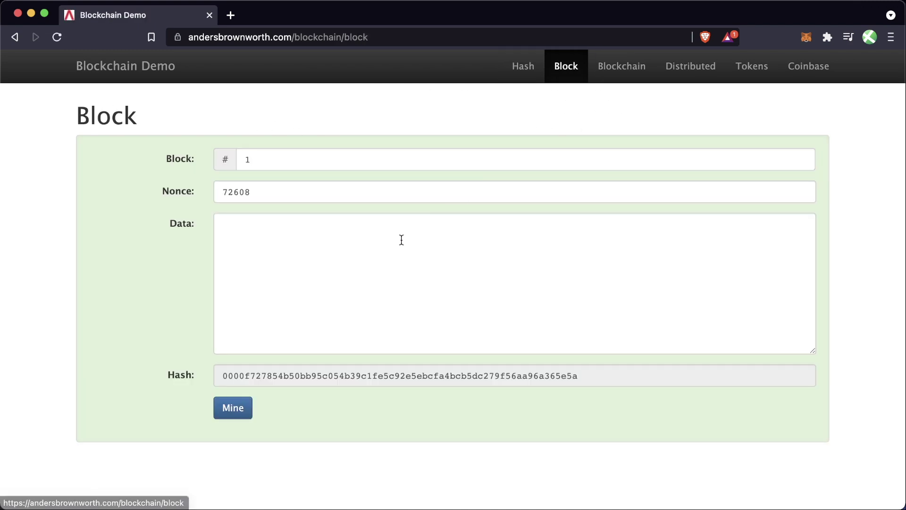
- Point out the Block, Nonce and Data labels, and fill the Data field with random sample text made of repeated "asdf"
{"action": "left_click", "coordinate": [180, 161]}
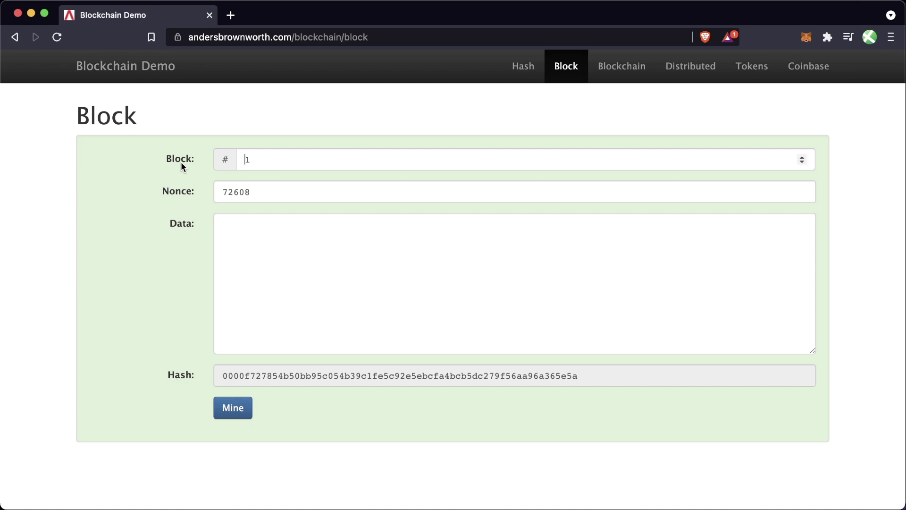
{"action": "double_click", "coordinate": [180, 191]}
{"action": "left_click", "coordinate": [183, 223]}
{"action": "double_click", "coordinate": [183, 222]}
{"action": "left_click", "coordinate": [276, 286]}
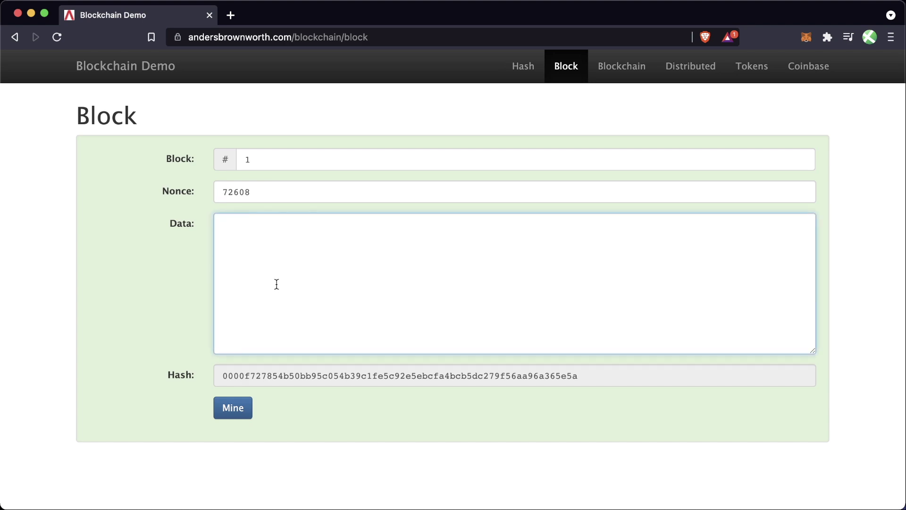
{"action": "type", "text": "asdfasdfasdfasdfasd"}
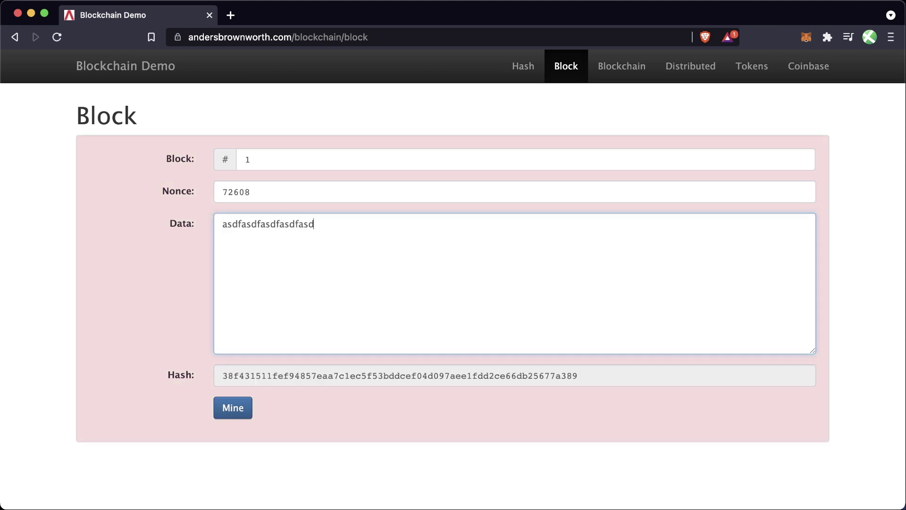
{"action": "type", "text": "fasdfadsfadadsa"}
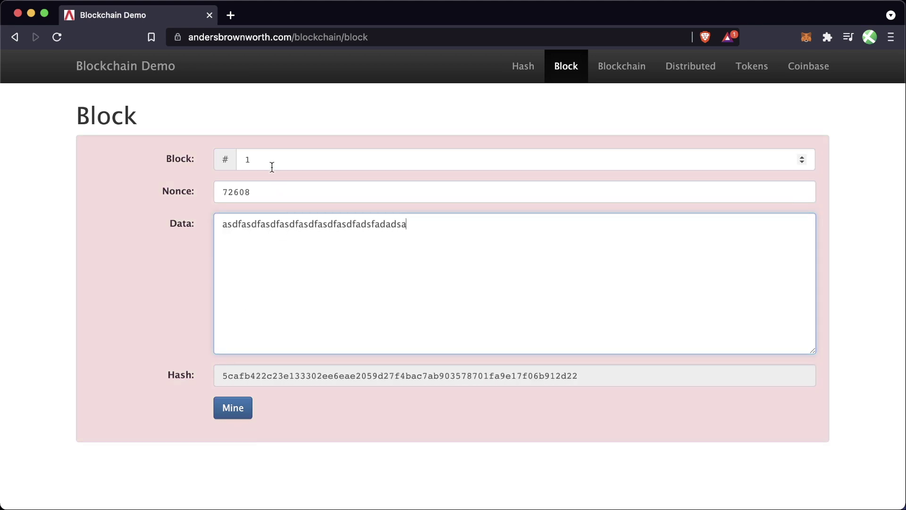
- Highlight the current nonce and revisit the data and hash, and mine the block with the sample text
{"action": "left_click", "coordinate": [267, 159]}
{"action": "left_click", "coordinate": [283, 191]}
{"action": "left_click_drag", "start_coordinate": [296, 192], "coordinate": [205, 191]}
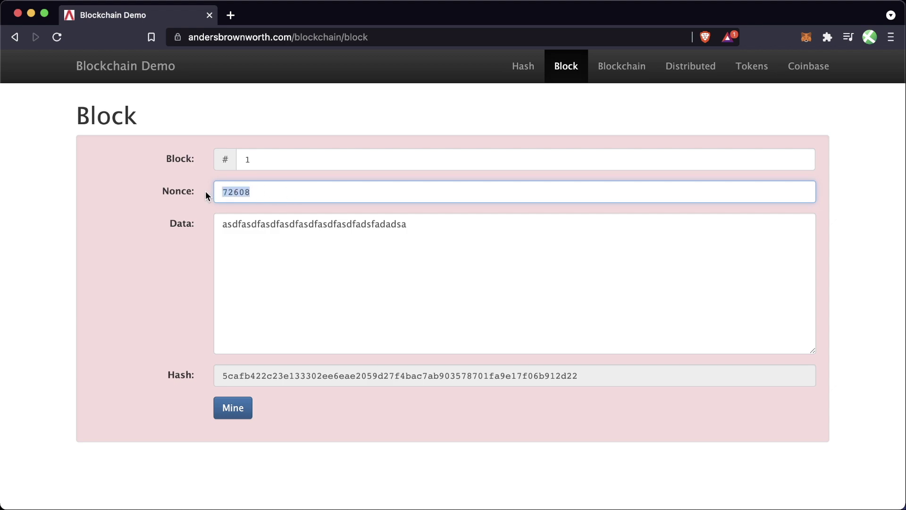
{"action": "left_click", "coordinate": [262, 191]}
{"action": "left_click_drag", "start_coordinate": [262, 191], "coordinate": [216, 192]}
{"action": "left_click", "coordinate": [472, 224]}
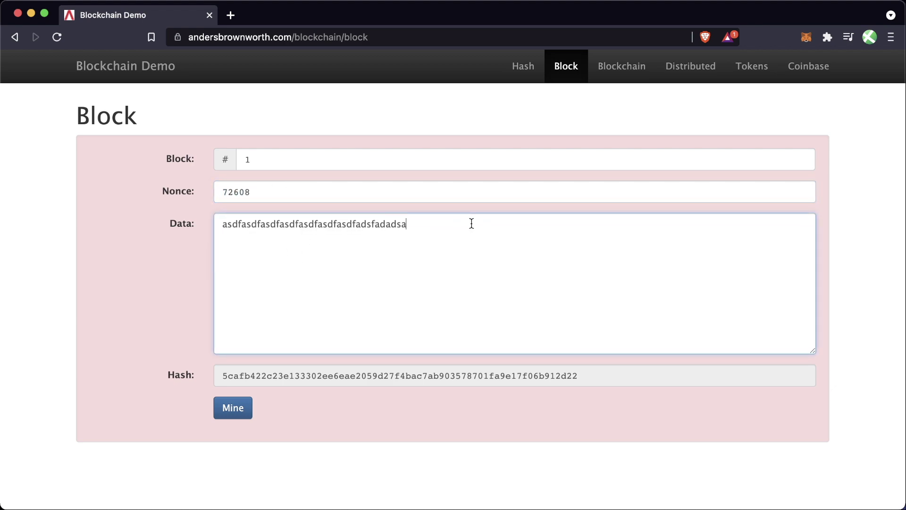
{"action": "left_click", "coordinate": [516, 380]}
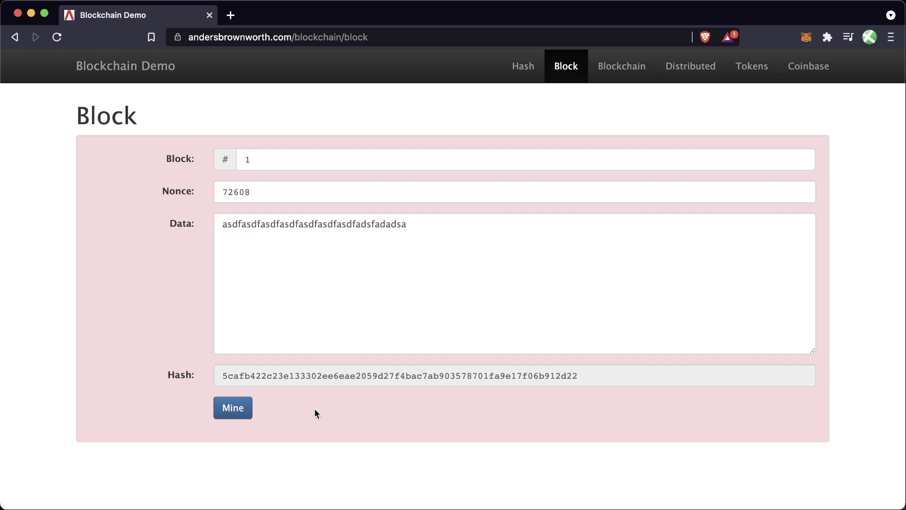
{"action": "left_click", "coordinate": [227, 408]}
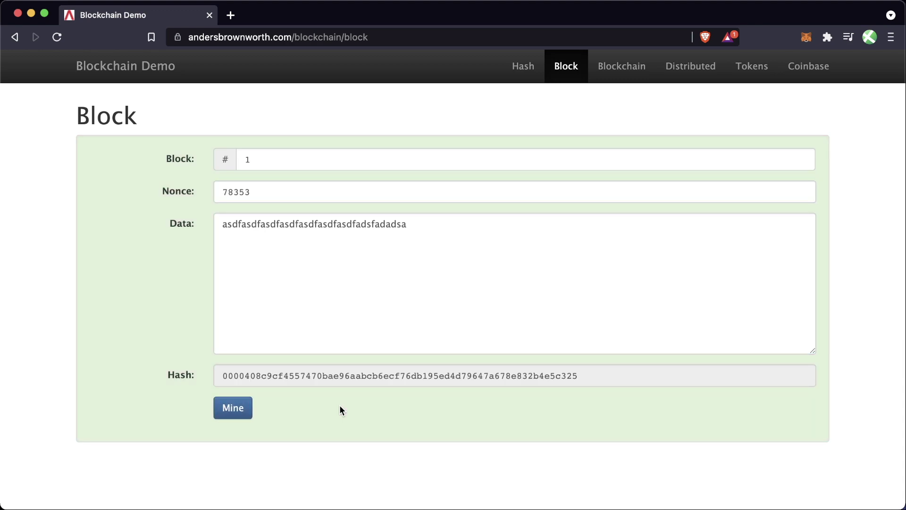
- Highlight the mined nonce and the leading zeros of the block's hash
{"action": "left_click", "coordinate": [266, 196]}
{"action": "left_click_drag", "start_coordinate": [266, 197], "coordinate": [212, 197]}
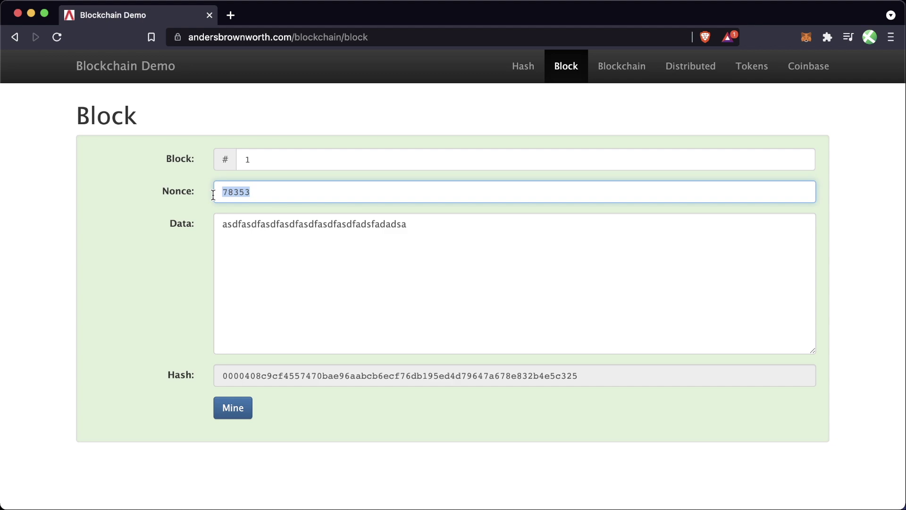
{"action": "left_click", "coordinate": [284, 184]}
{"action": "left_click_drag", "start_coordinate": [222, 192], "coordinate": [263, 191]}
{"action": "left_click_drag", "start_coordinate": [276, 378], "coordinate": [247, 378]}
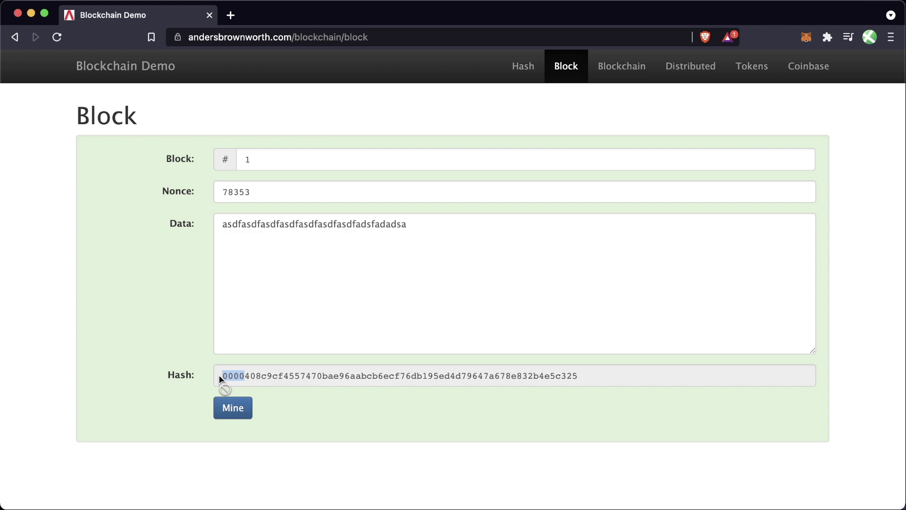
{"action": "left_click", "coordinate": [168, 233]}
{"action": "left_click", "coordinate": [234, 343]}
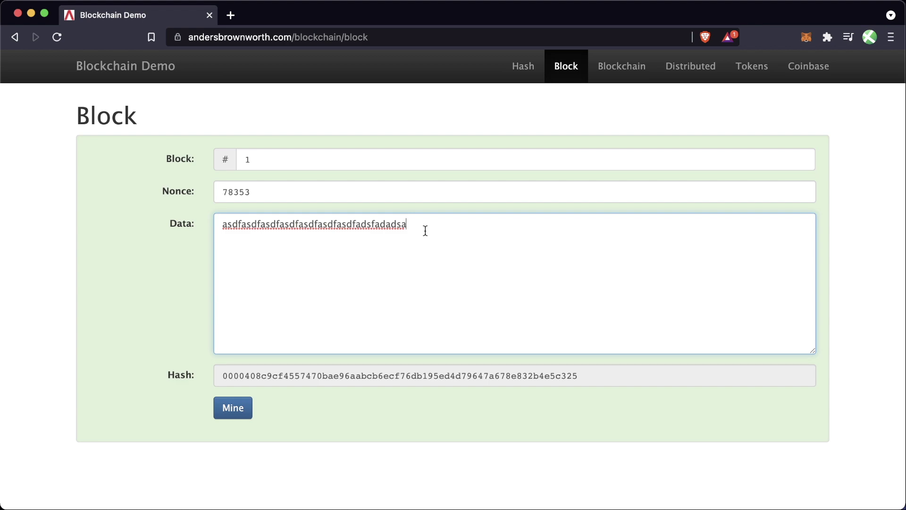
{"action": "left_click", "coordinate": [364, 376]}
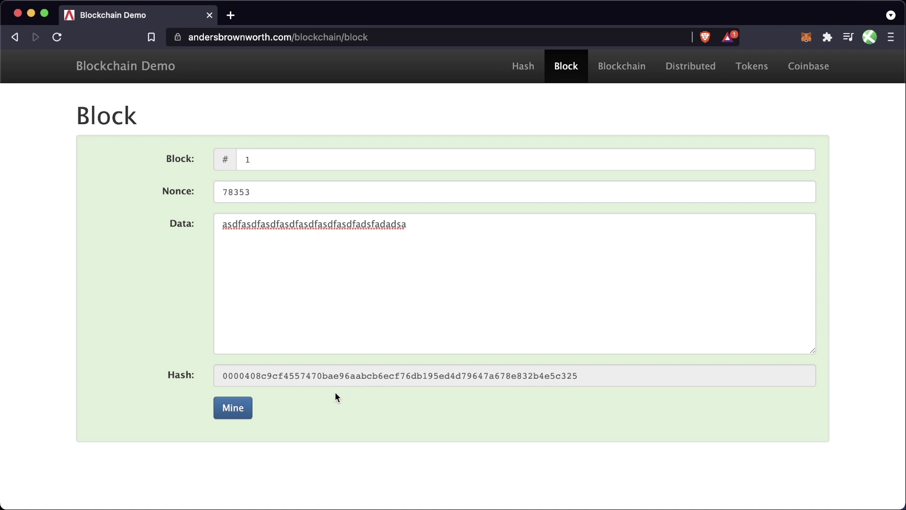
- Examine the block number, nonce and data that go into the hash, and highlight its four leading zeros again
{"action": "double_click", "coordinate": [264, 191]}
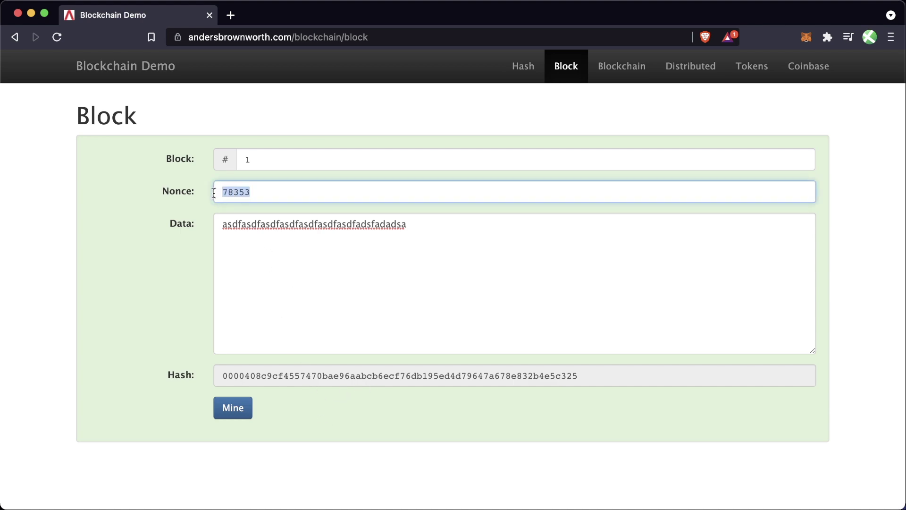
{"action": "left_click", "coordinate": [279, 192]}
{"action": "double_click", "coordinate": [279, 192]}
{"action": "left_click", "coordinate": [270, 190]}
{"action": "double_click", "coordinate": [247, 194]}
{"action": "left_click", "coordinate": [267, 163]}
{"action": "left_click", "coordinate": [401, 217]}
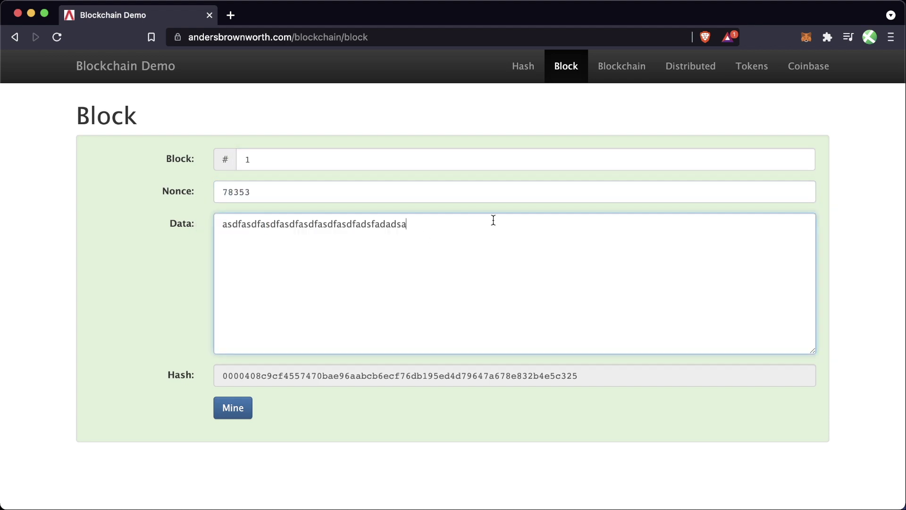
{"action": "left_click_drag", "start_coordinate": [245, 376], "coordinate": [221, 376]}
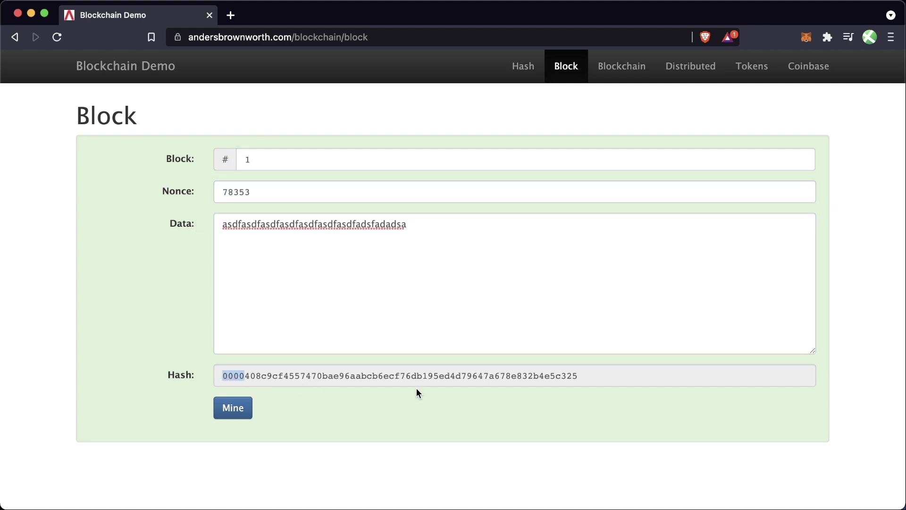
{"action": "left_click", "coordinate": [417, 422]}
{"action": "left_click_drag", "start_coordinate": [243, 376], "coordinate": [222, 378]}
- Try the nonce values 1, 2, 3, 4 and 5 by hand, and mine the block again
{"action": "left_click", "coordinate": [290, 196]}
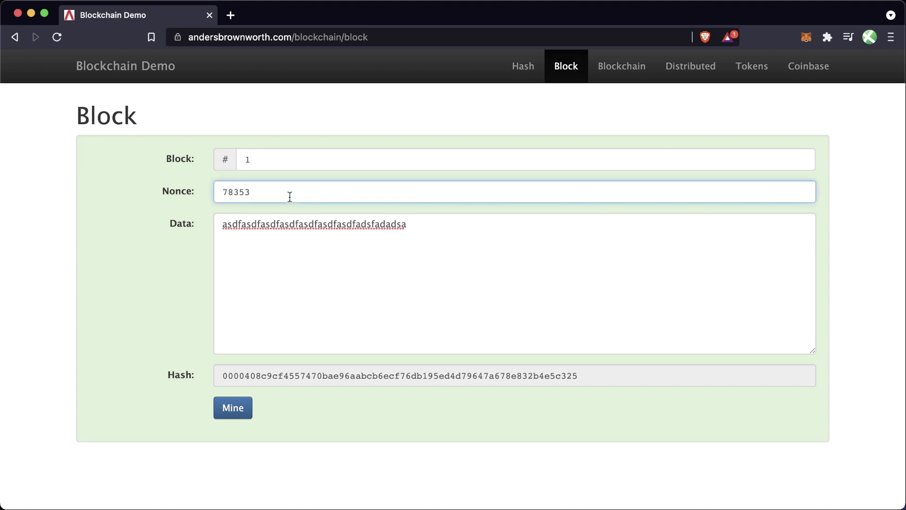
{"action": "key", "text": "super+a"}
{"action": "type", "text": "1"}
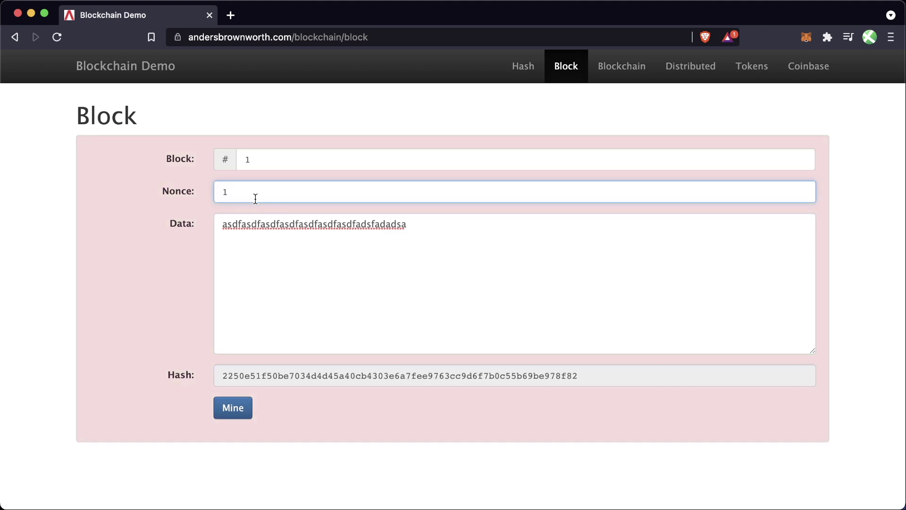
{"action": "key", "text": "super+a"}
{"action": "type", "text": "2"}
{"action": "key", "text": "super+a"}
{"action": "type", "text": "3"}
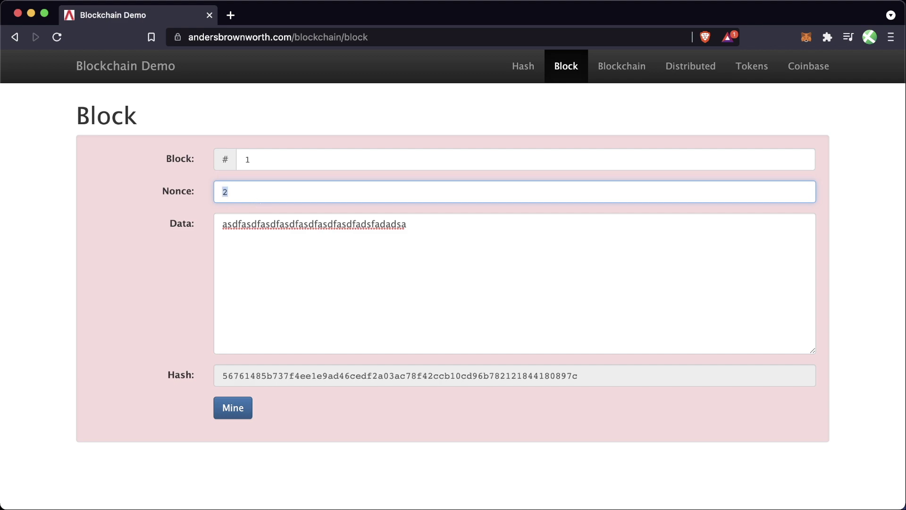
{"action": "key", "text": "super+a"}
{"action": "type", "text": "4"}
{"action": "key", "text": "super+a"}
{"action": "type", "text": "5"}
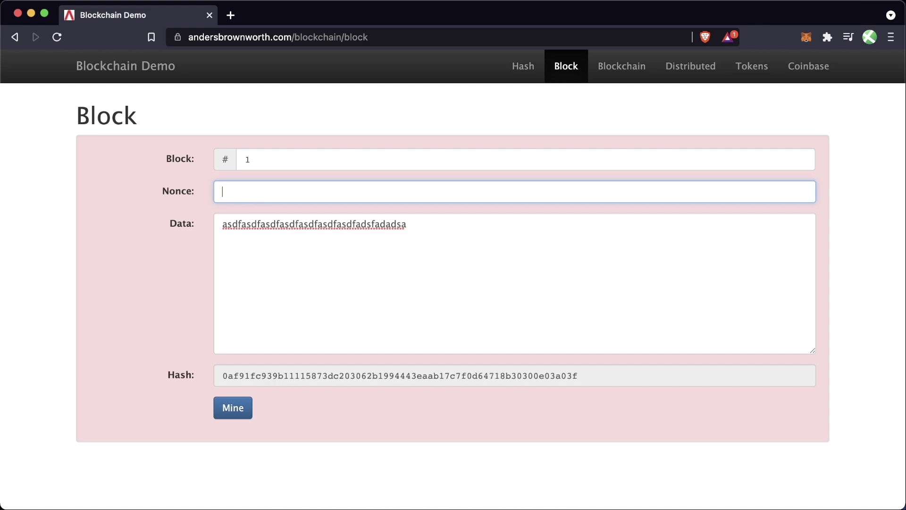
{"action": "key", "text": "super+a"}
{"action": "type", "text": "6"}
{"action": "key", "text": "super+a"}
{"action": "type", "text": "5"}
{"action": "left_click", "coordinate": [238, 406]}
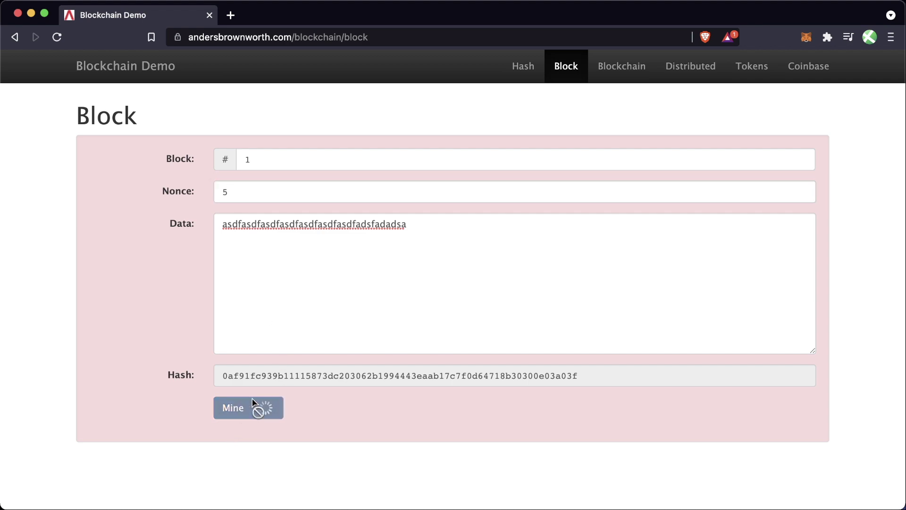
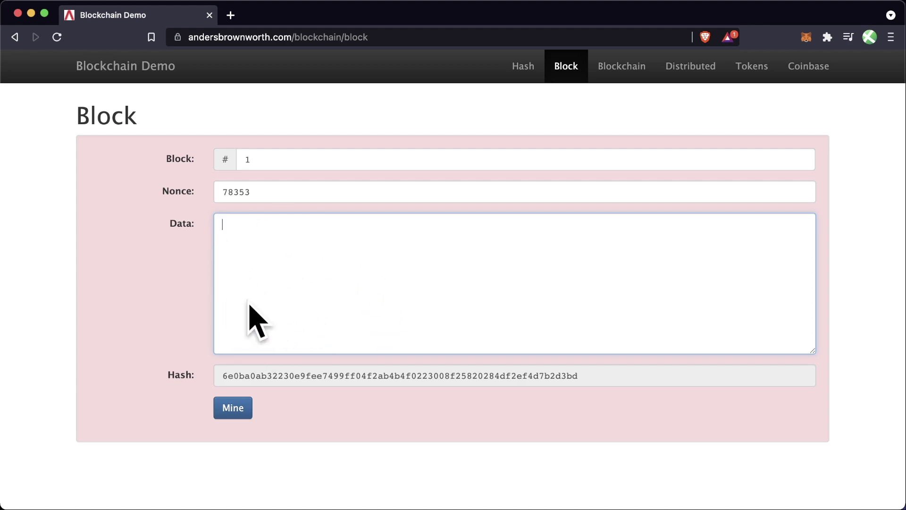
- Mine block 1 with the nonce reset to 1 and the sample data "asdfasdfadsfadfadsfadf"
{"action": "left_click", "coordinate": [271, 161]}
{"action": "double_click", "coordinate": [280, 188]}
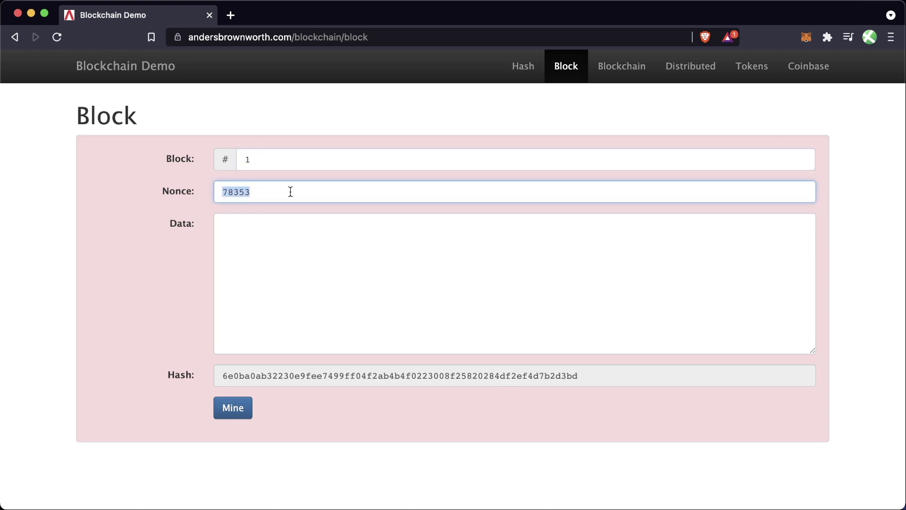
{"action": "left_click", "coordinate": [305, 308]}
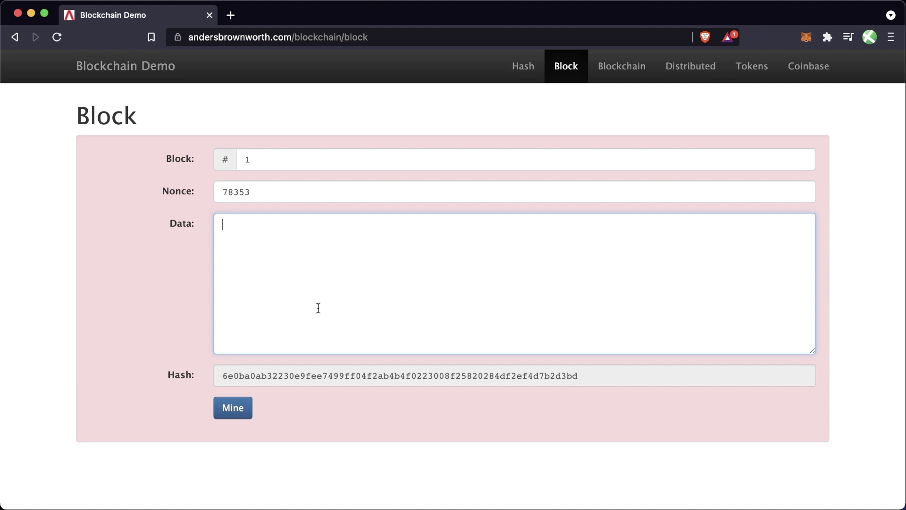
{"action": "double_click", "coordinate": [258, 190]}
{"action": "type", "text": "1"}
{"action": "left_click", "coordinate": [269, 283]}
{"action": "type", "text": "asdfasdfadsfadfadsfadf"}
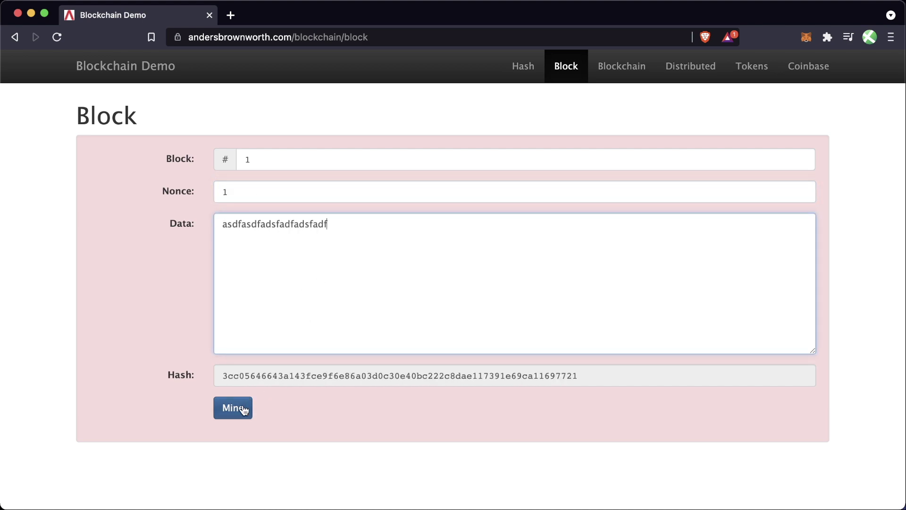
{"action": "left_click", "coordinate": [236, 406]}
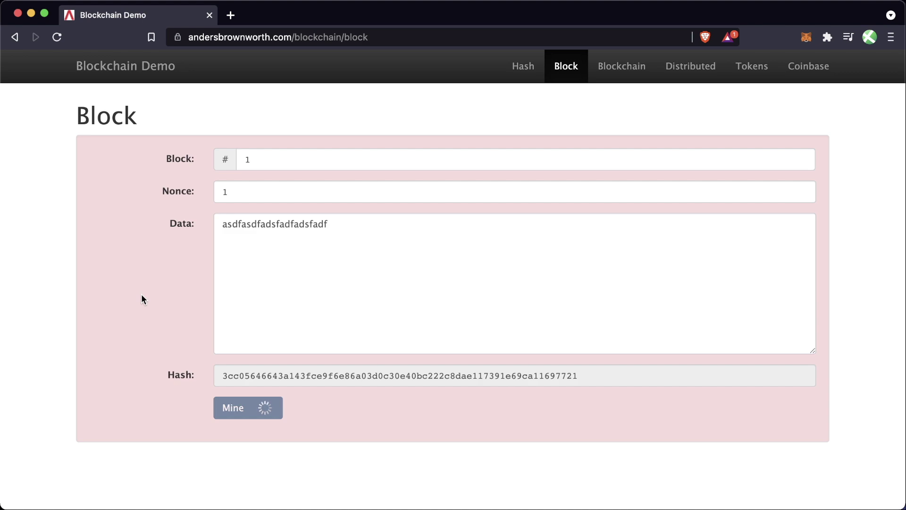
- Highlight the newly mined nonce and check it against the block's data and hash
{"action": "left_click_drag", "start_coordinate": [262, 192], "coordinate": [210, 194]}
{"action": "left_click", "coordinate": [265, 192]}
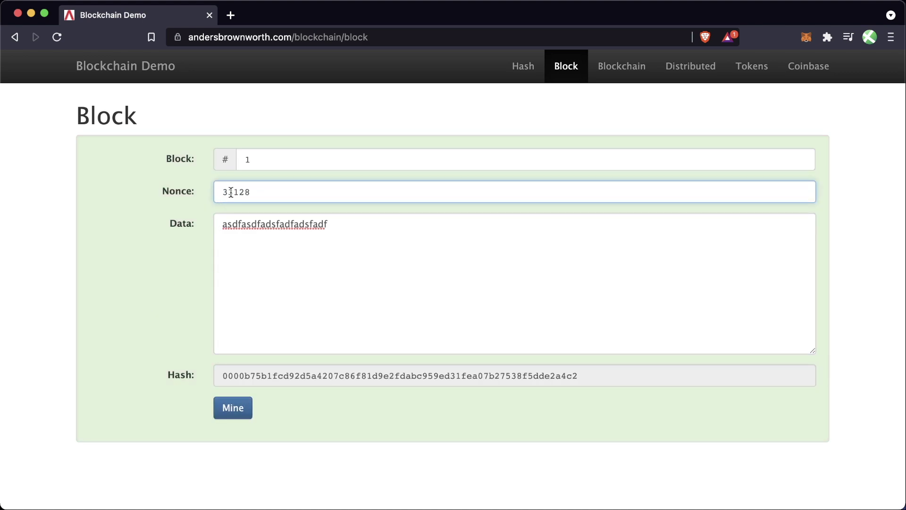
{"action": "left_click_drag", "start_coordinate": [255, 191], "coordinate": [221, 191]}
{"action": "left_click", "coordinate": [282, 190]}
{"action": "left_click_drag", "start_coordinate": [225, 375], "coordinate": [322, 414]}
{"action": "left_click_drag", "start_coordinate": [605, 387], "coordinate": [598, 386]}
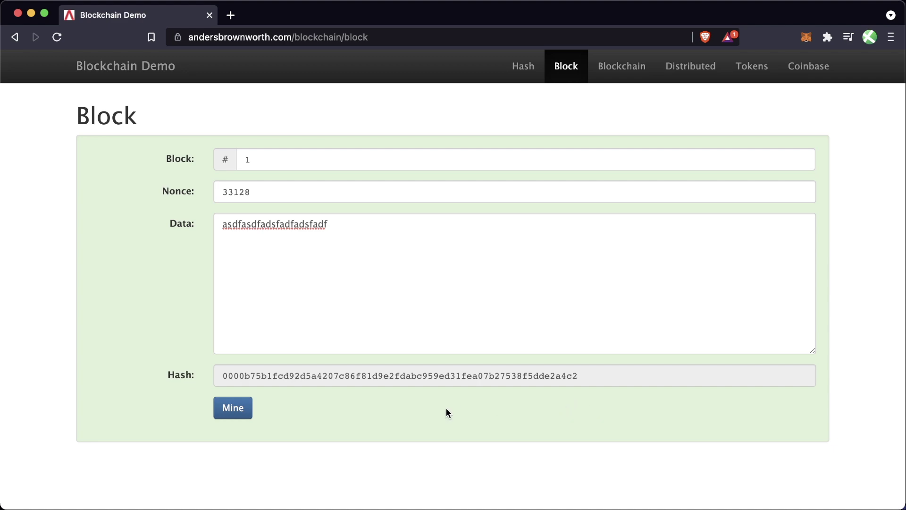
{"action": "left_click_drag", "start_coordinate": [265, 186], "coordinate": [375, 386]}
{"action": "left_click", "coordinate": [370, 263]}
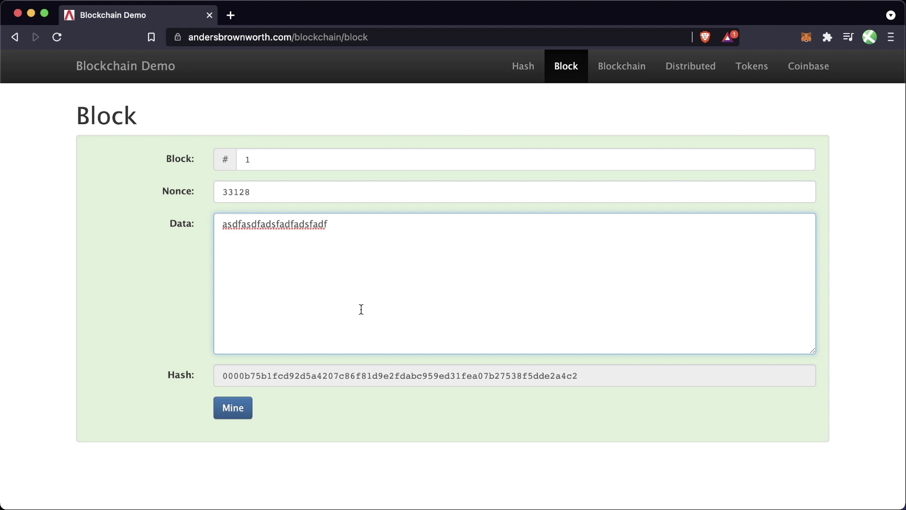
{"action": "left_click_drag", "start_coordinate": [269, 191], "coordinate": [216, 192]}
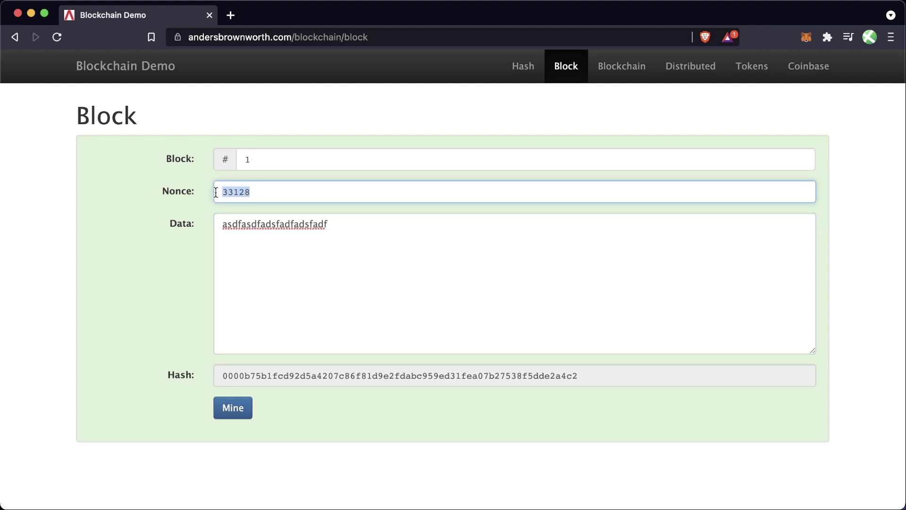
{"action": "left_click", "coordinate": [360, 319]}
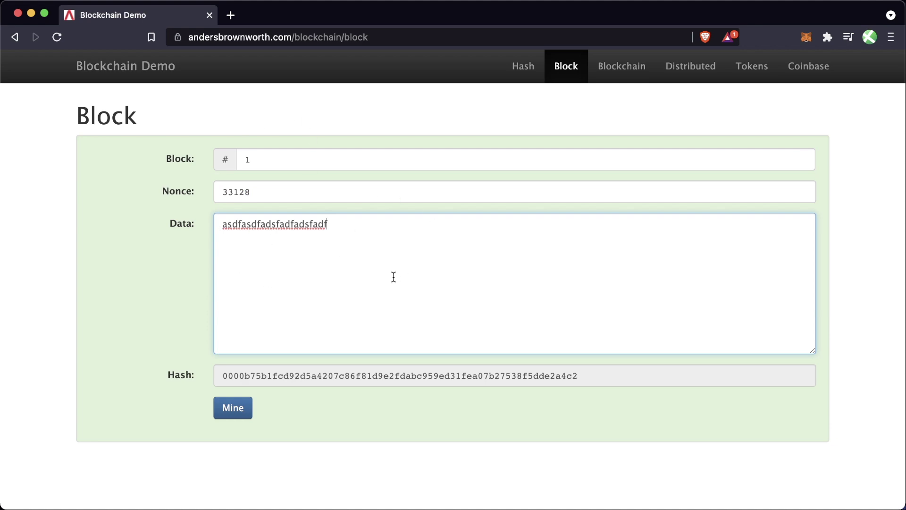
- Open the Blockchain page, compare it with the single Block page, and look through the chained blocks 1 to 5
{"action": "left_click", "coordinate": [618, 68]}
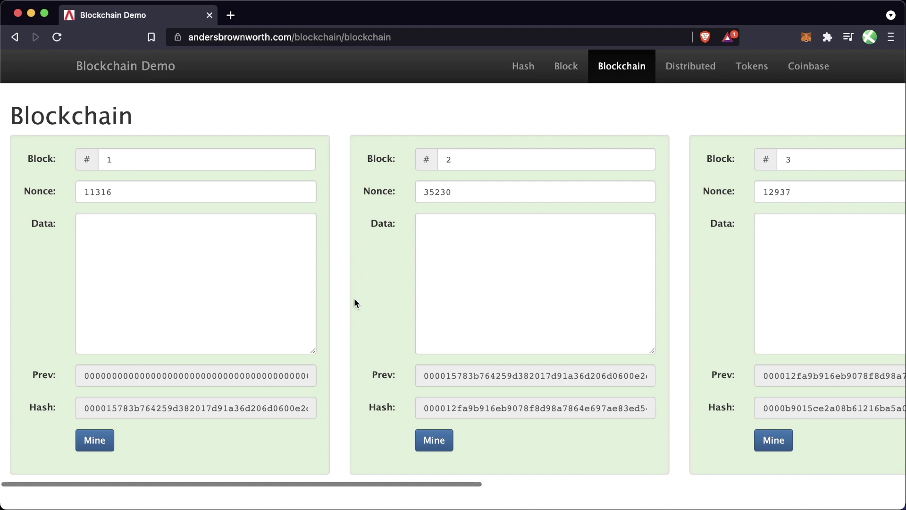
{"action": "left_click", "coordinate": [562, 69]}
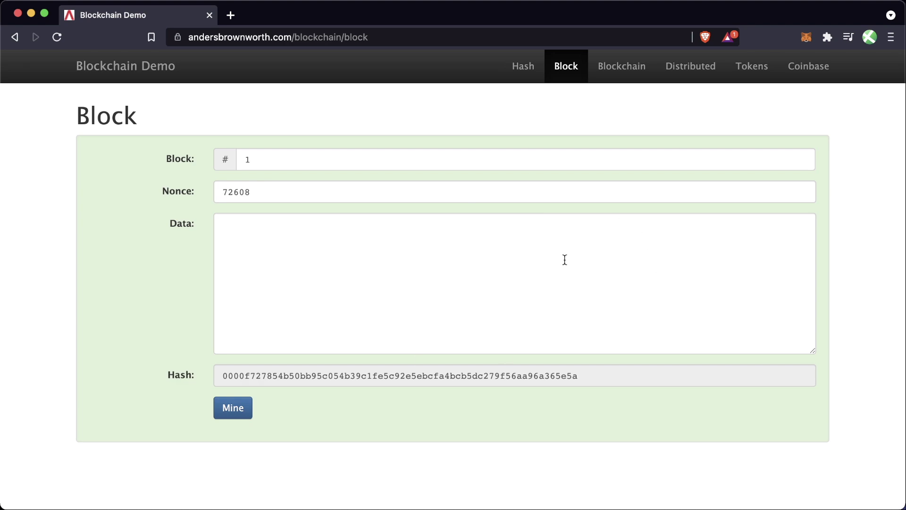
{"action": "left_click", "coordinate": [631, 80]}
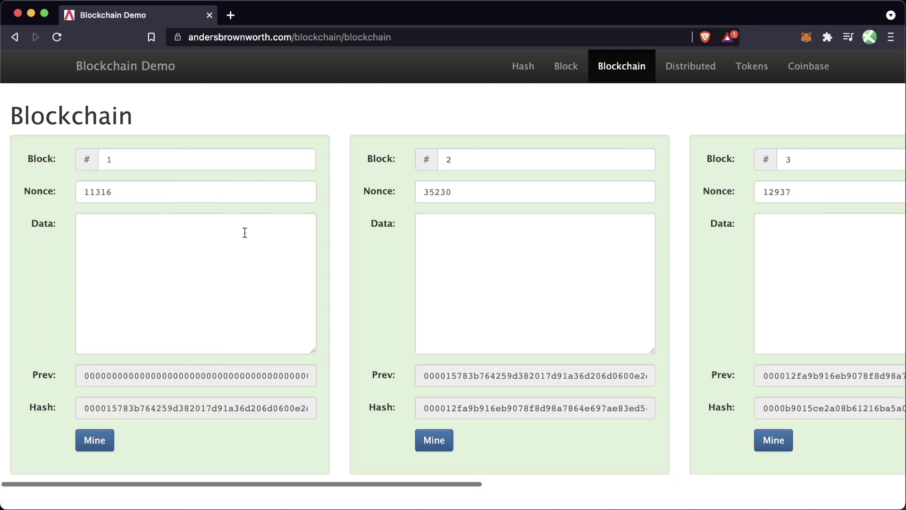
{"action": "scroll", "coordinate": [299, 233], "scroll_direction": "right", "scroll_amount": 5}
{"action": "scroll", "coordinate": [495, 281], "scroll_direction": "right", "scroll_amount": 20}
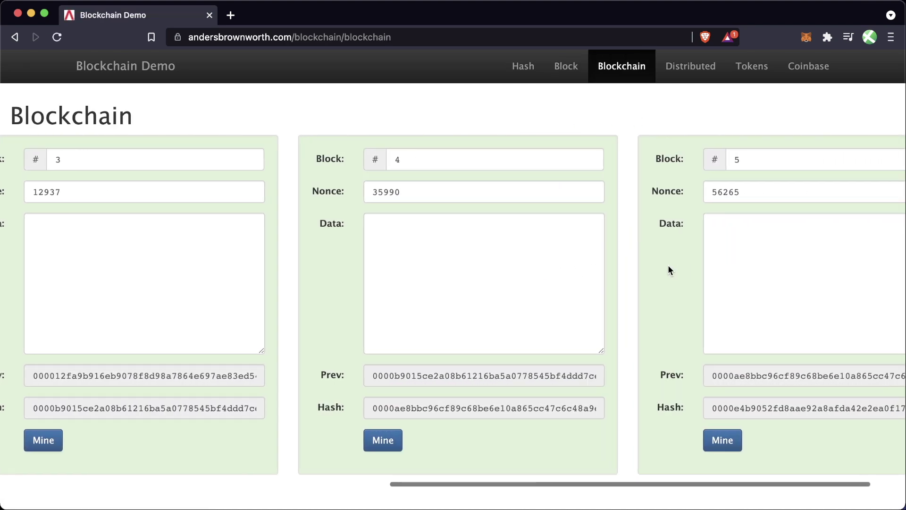
{"action": "scroll", "coordinate": [510, 277], "scroll_direction": "left", "scroll_amount": 11}
{"action": "scroll", "coordinate": [438, 280], "scroll_direction": "left", "scroll_amount": 14}
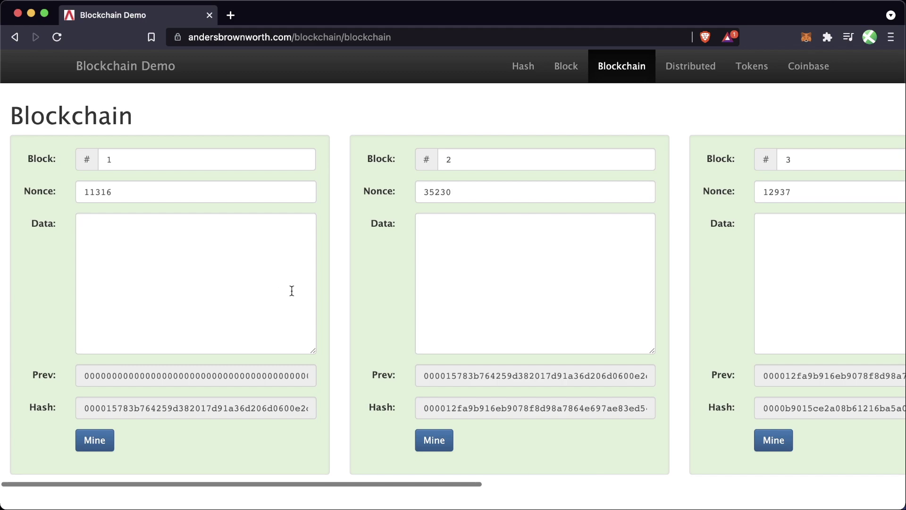
- Review the single block's fields on the Block page and return to the Blockchain page
{"action": "left_click", "coordinate": [558, 66]}
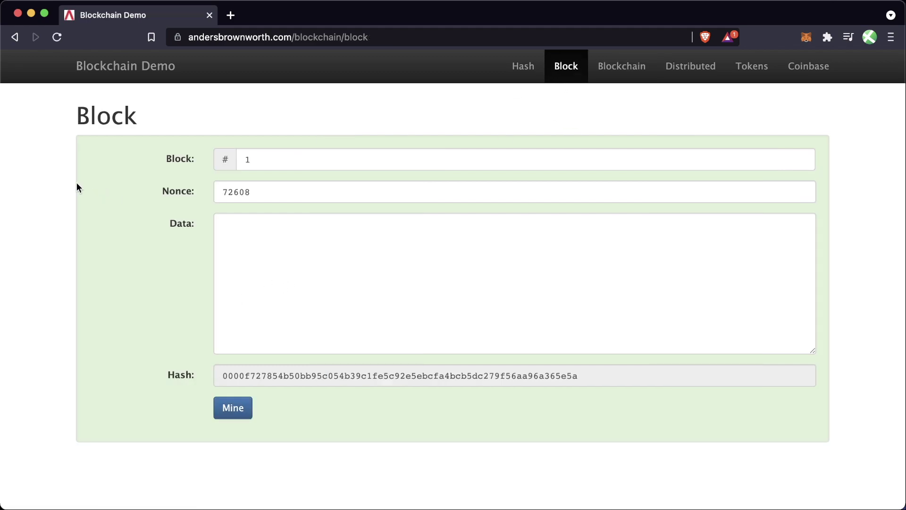
{"action": "left_click", "coordinate": [183, 228]}
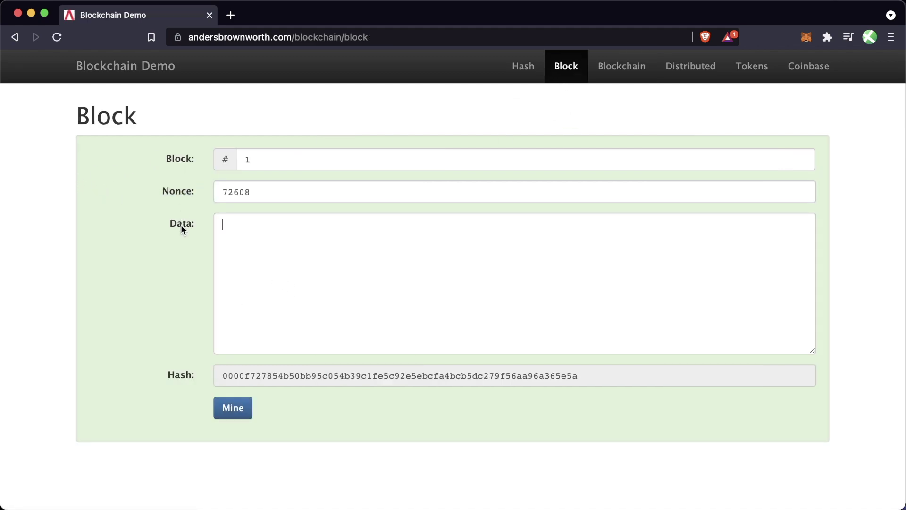
{"action": "left_click", "coordinate": [602, 79]}
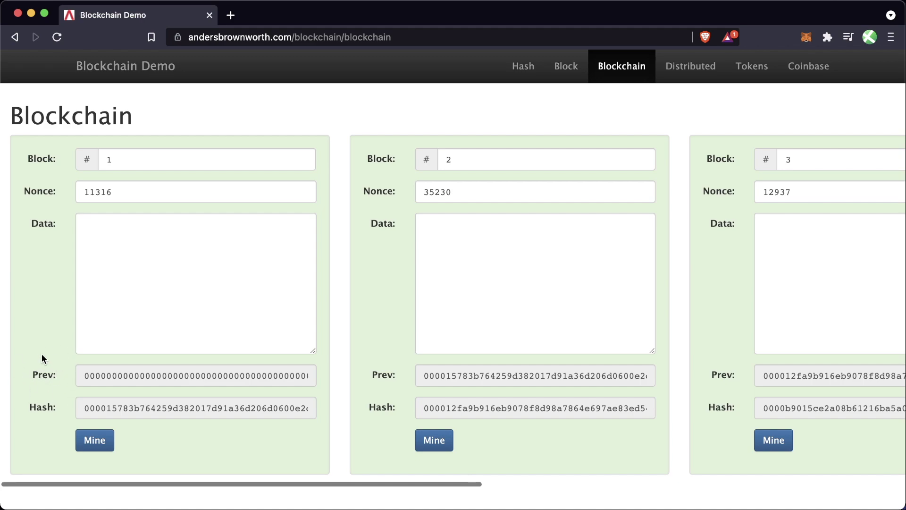
- Highlight block 5's previous hash and trace the hash links back through the chain
{"action": "scroll", "coordinate": [41, 355], "scroll_direction": "right", "scroll_amount": 15}
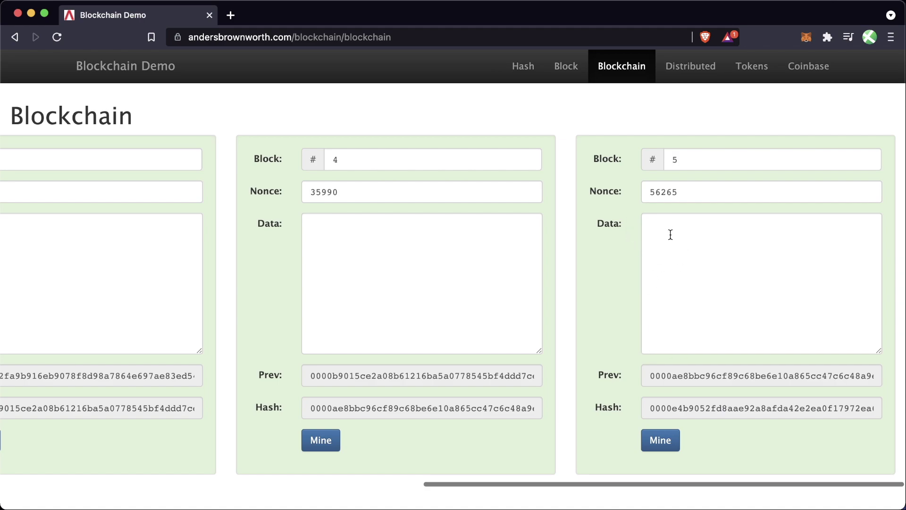
{"action": "double_click", "coordinate": [687, 373]}
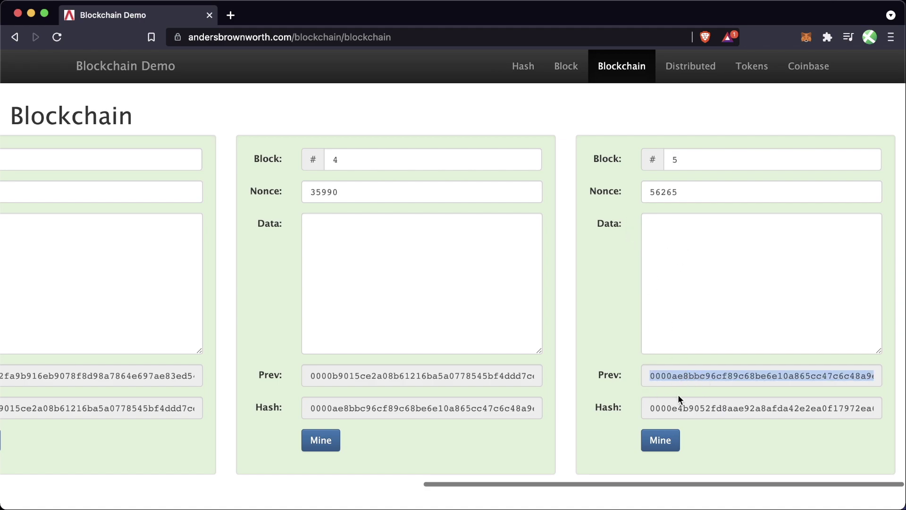
{"action": "left_click_drag", "start_coordinate": [708, 378], "coordinate": [369, 385]}
{"action": "scroll", "coordinate": [374, 385], "scroll_direction": "left", "scroll_amount": 3}
{"action": "scroll", "coordinate": [232, 414], "scroll_direction": "left", "scroll_amount": 3}
{"action": "scroll", "coordinate": [366, 384], "scroll_direction": "left", "scroll_amount": 5}
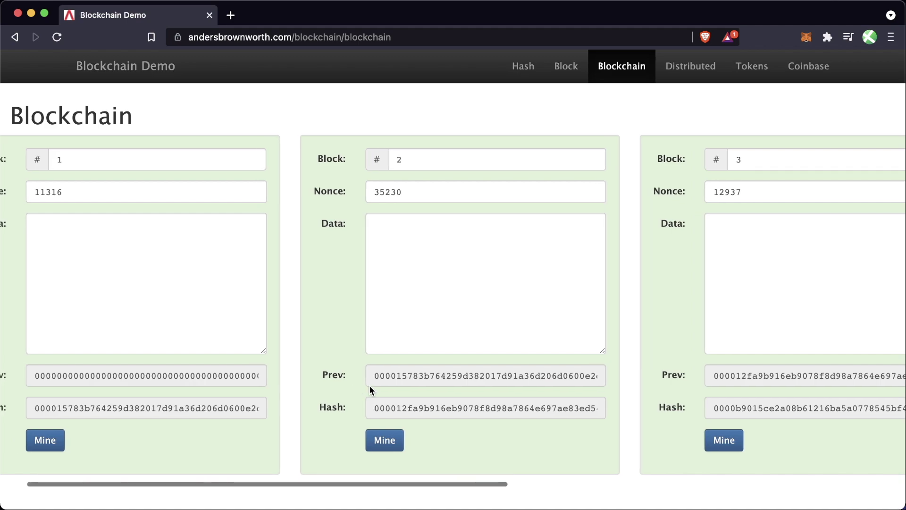
- Examine the first block's previous hash field
{"action": "left_click_drag", "start_coordinate": [116, 367], "coordinate": [38, 290]}
{"action": "left_click", "coordinate": [45, 337]}
{"action": "left_click", "coordinate": [256, 376]}
{"action": "double_click", "coordinate": [256, 376]}
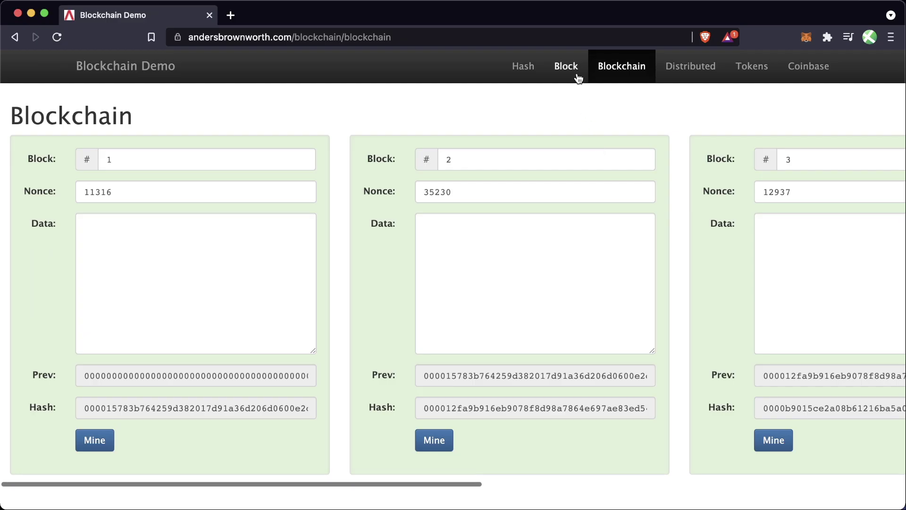
- Check which fields the standalone block hashes, then reopen the Blockchain page to compare the previous hash field
{"action": "left_click", "coordinate": [575, 73]}
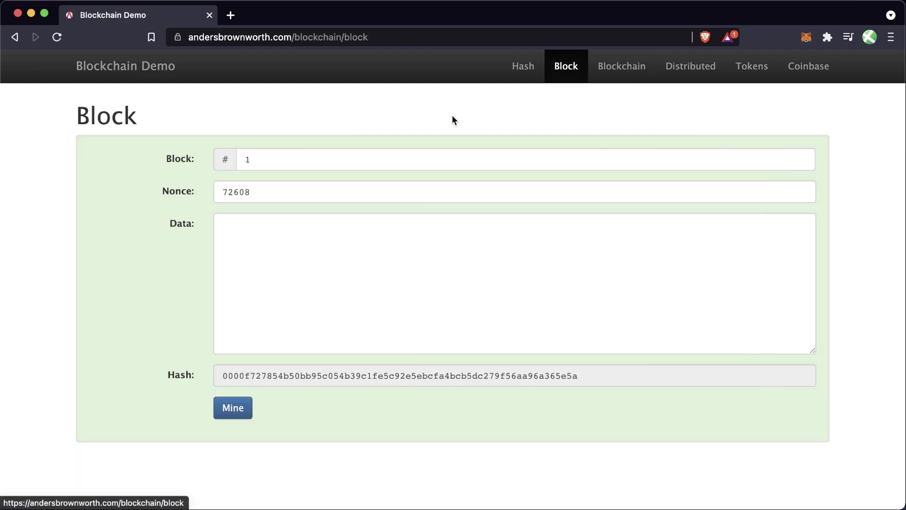
{"action": "left_click", "coordinate": [185, 159]}
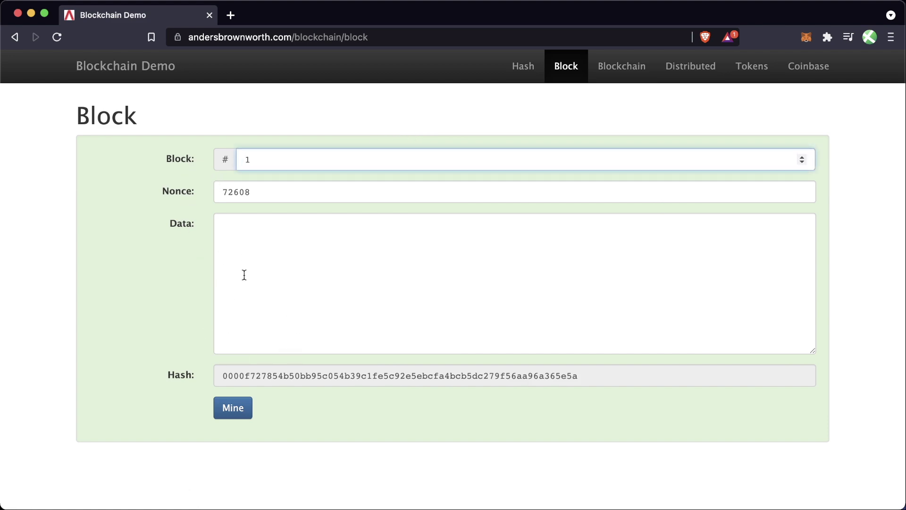
{"action": "left_click", "coordinate": [631, 66]}
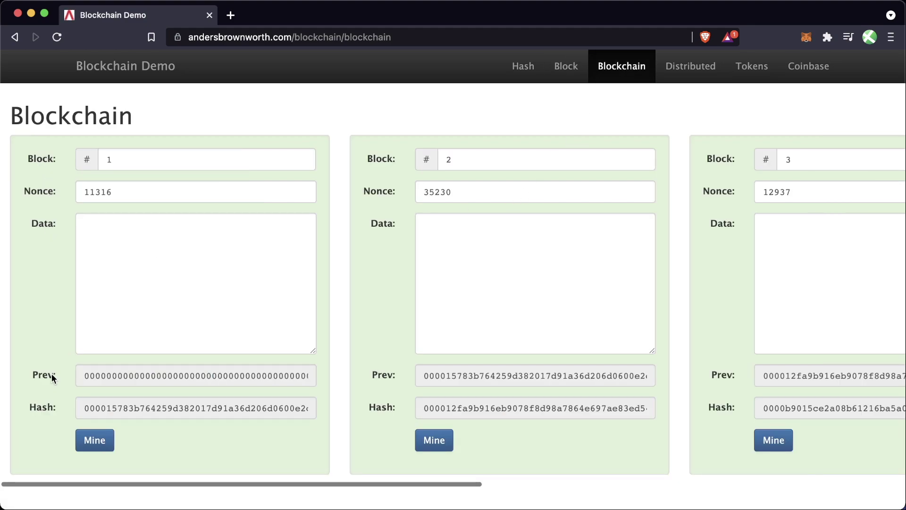
- Enter a first name as the data of block 5
{"action": "scroll", "coordinate": [361, 364], "scroll_direction": "right", "scroll_amount": 15}
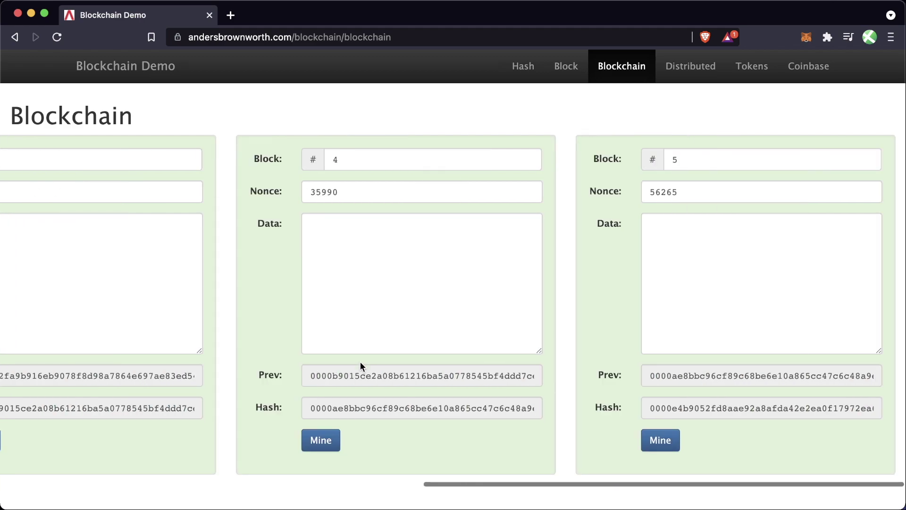
{"action": "left_click", "coordinate": [692, 309]}
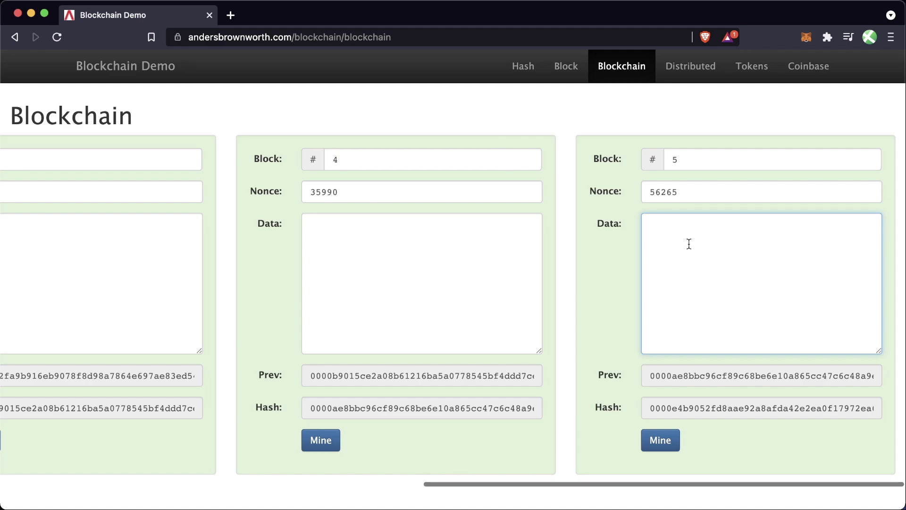
{"action": "type", "text": "patrick"}
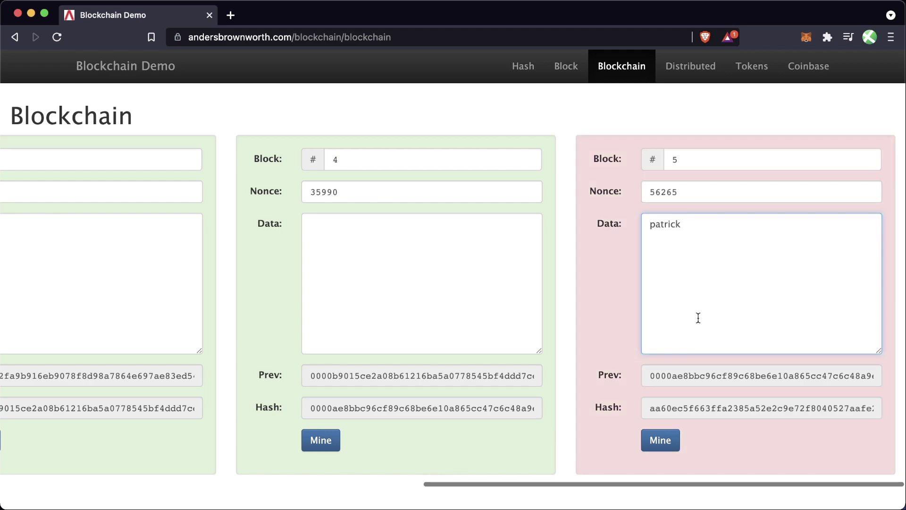
- Highlight block 5's nonce and the beginning of its hash
{"action": "left_click_drag", "start_coordinate": [688, 193], "coordinate": [648, 193]}
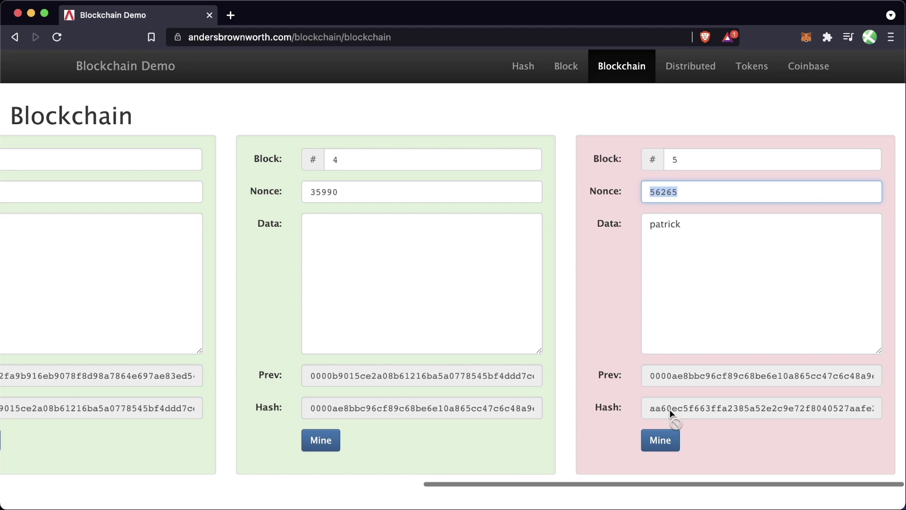
{"action": "left_click_drag", "start_coordinate": [672, 410], "coordinate": [645, 411]}
{"action": "left_click", "coordinate": [646, 414]}
{"action": "left_click", "coordinate": [682, 415]}
- Clear the data of block 5
{"action": "left_click", "coordinate": [702, 257]}
{"action": "key", "text": "BackSpace"}
{"action": "key", "text": "BackSpace"}
{"action": "key", "text": "BackSpace"}
{"action": "key", "text": "BackSpace"}
{"action": "key", "text": "BackSpace"}
{"action": "key", "text": "BackSpace"}
{"action": "key", "text": "BackSpace"}
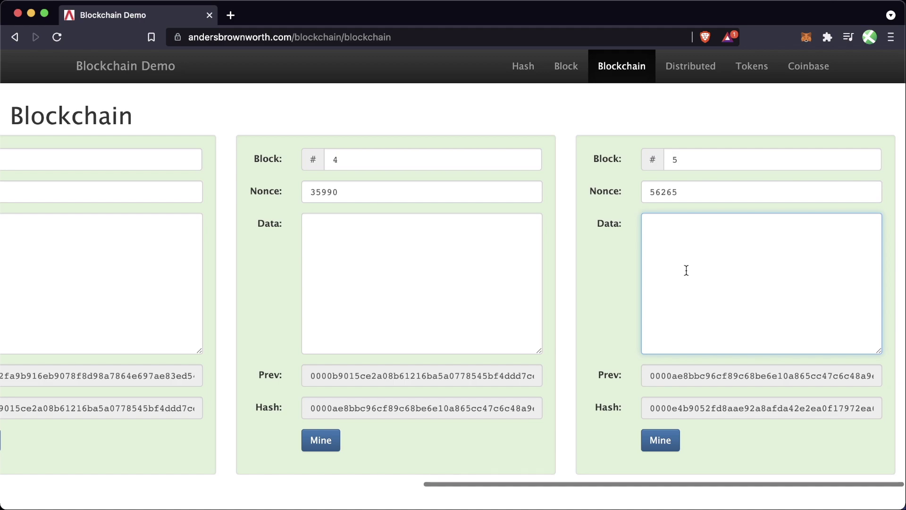
- Enter a first name as the data of block 4
{"action": "left_click", "coordinate": [505, 299]}
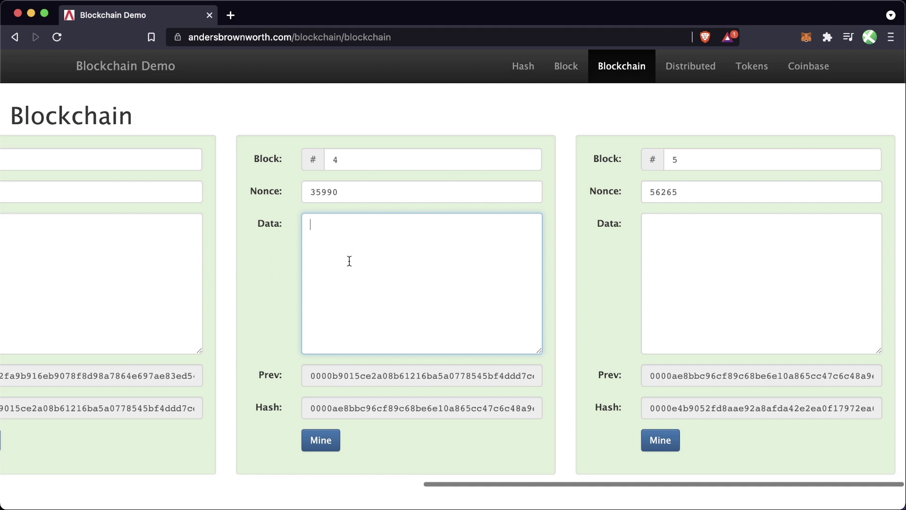
{"action": "type", "text": "patrick"}
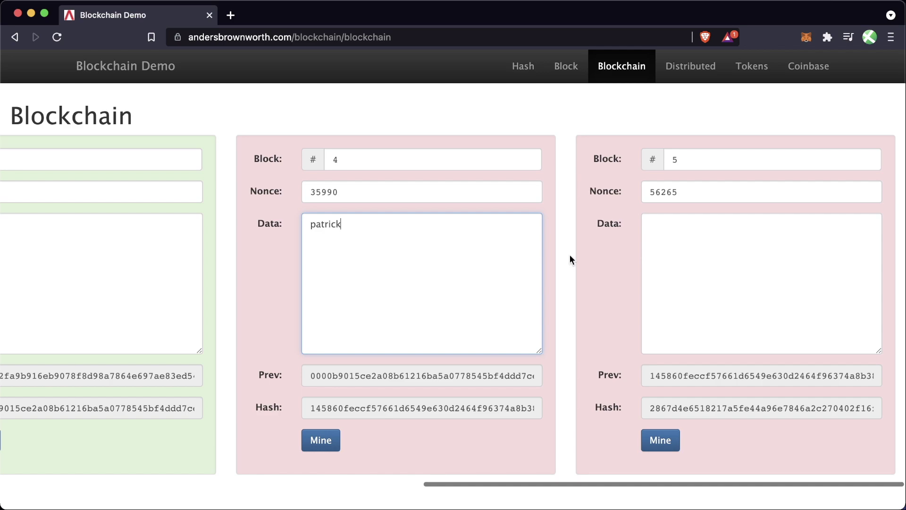
- Examine the block number, nonce and data that feed into block 4's hash, and highlight that hash
{"action": "double_click", "coordinate": [269, 159]}
{"action": "double_click", "coordinate": [265, 192]}
{"action": "left_click", "coordinate": [275, 224]}
{"action": "double_click", "coordinate": [328, 223]}
{"action": "left_click", "coordinate": [265, 344]}
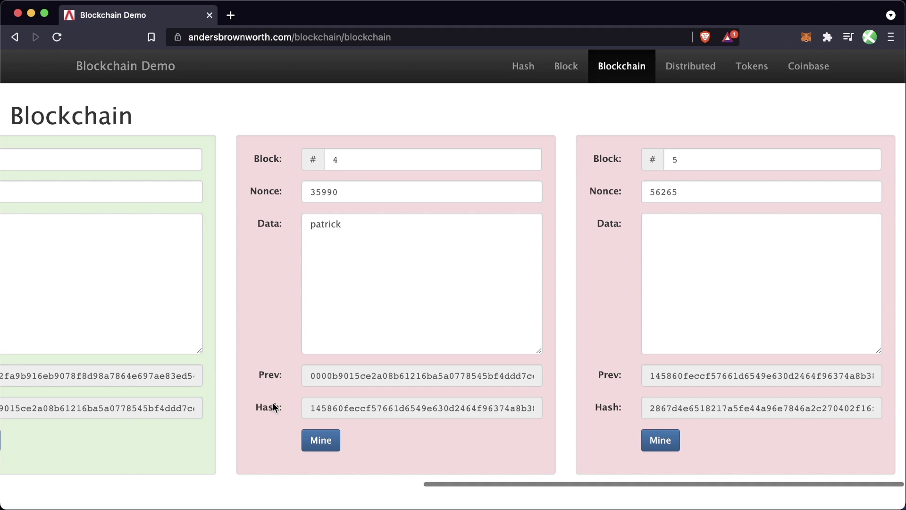
{"action": "double_click", "coordinate": [330, 409]}
{"action": "left_click_drag", "start_coordinate": [330, 409], "coordinate": [330, 412]}
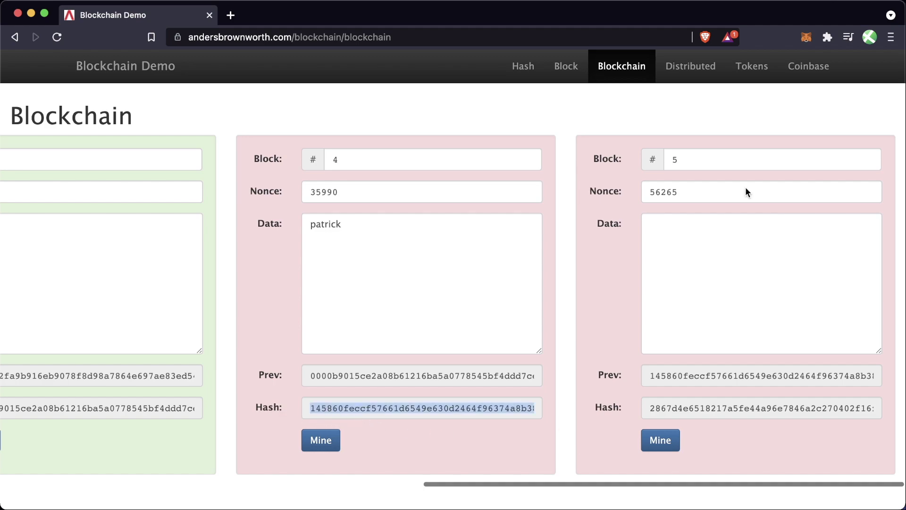
{"action": "left_click", "coordinate": [590, 287]}
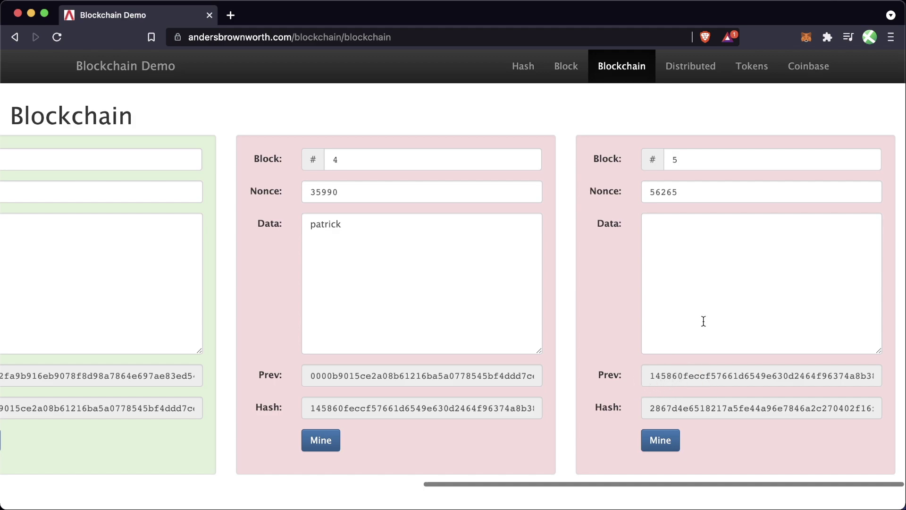
- Highlight block 5's nonce, its previous hash and the first characters of its hash
{"action": "left_click_drag", "start_coordinate": [716, 190], "coordinate": [644, 190]}
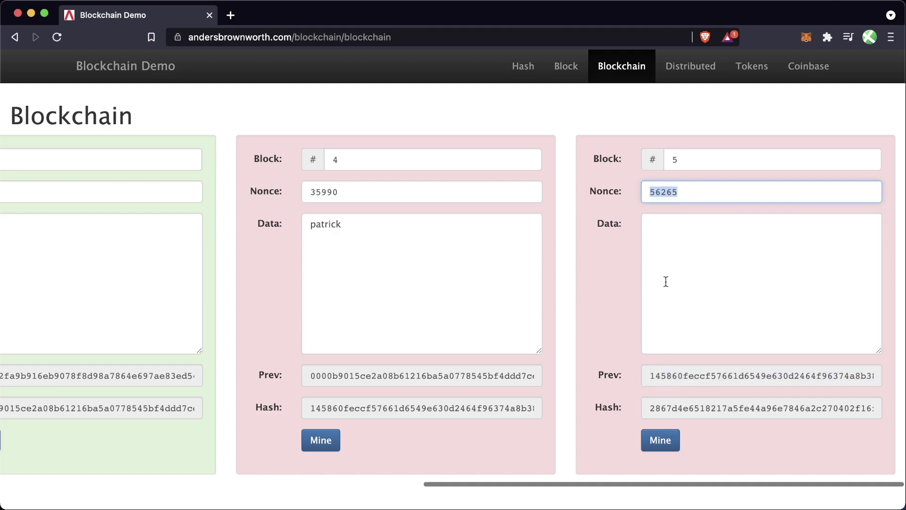
{"action": "double_click", "coordinate": [676, 375]}
{"action": "left_click_drag", "start_coordinate": [673, 406], "coordinate": [648, 409]}
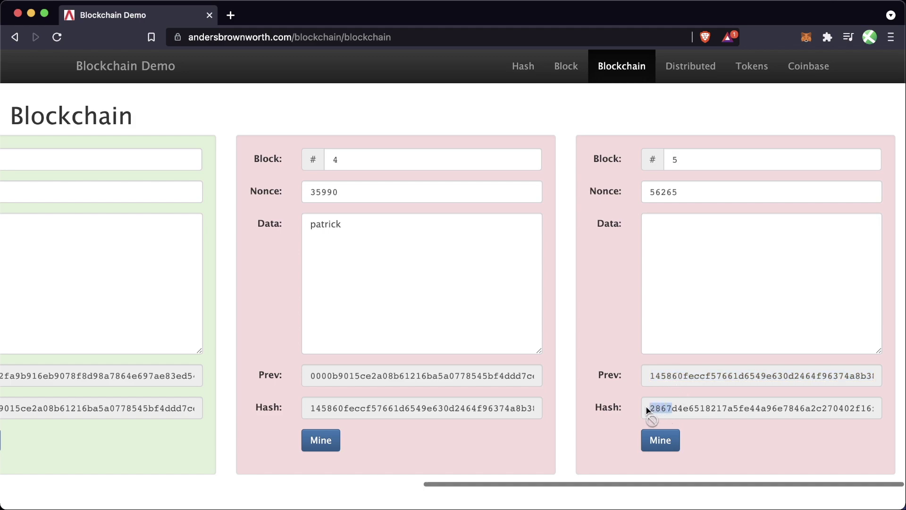
{"action": "left_click", "coordinate": [610, 369]}
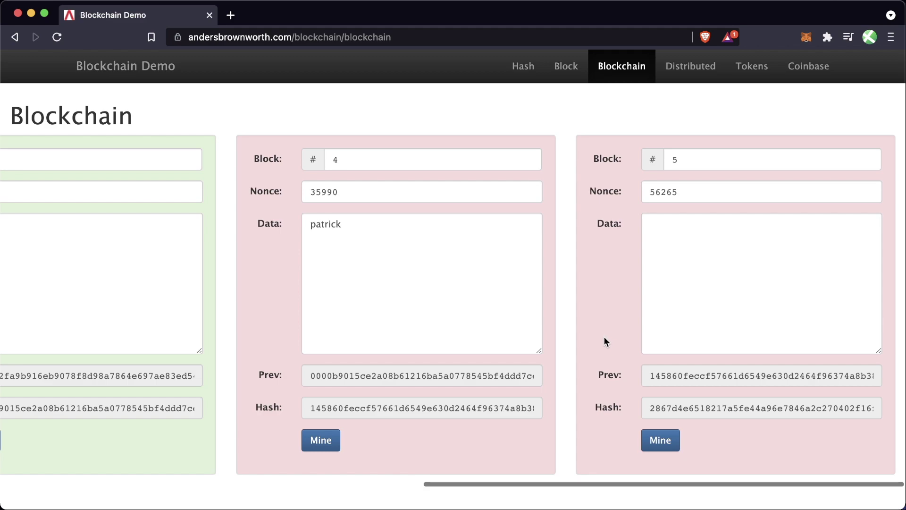
- Enter "a" as the data of block 2
{"action": "scroll", "coordinate": [616, 340], "scroll_direction": "left", "scroll_amount": 10}
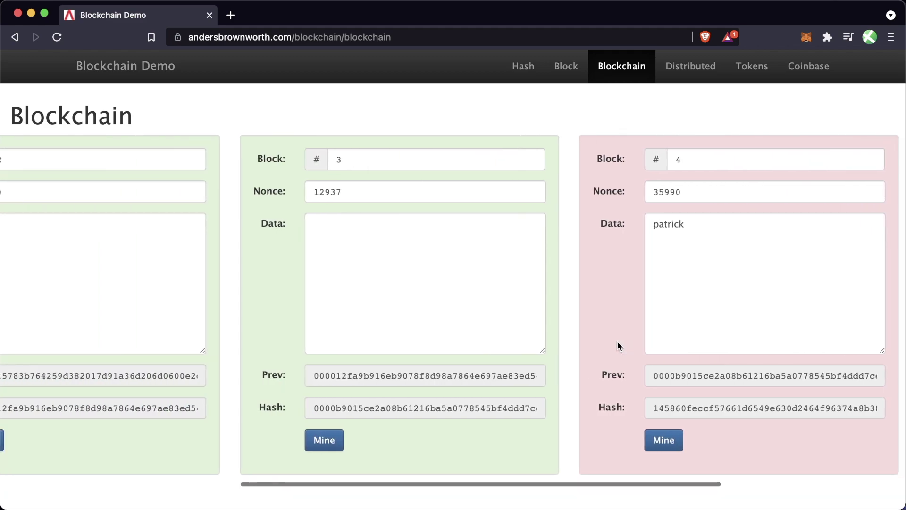
{"action": "left_click", "coordinate": [510, 261]}
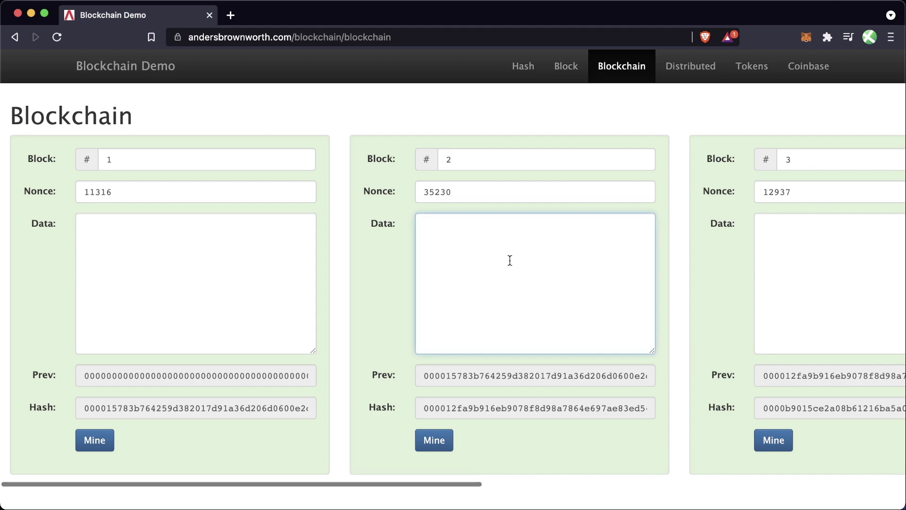
{"action": "type", "text": "a"}
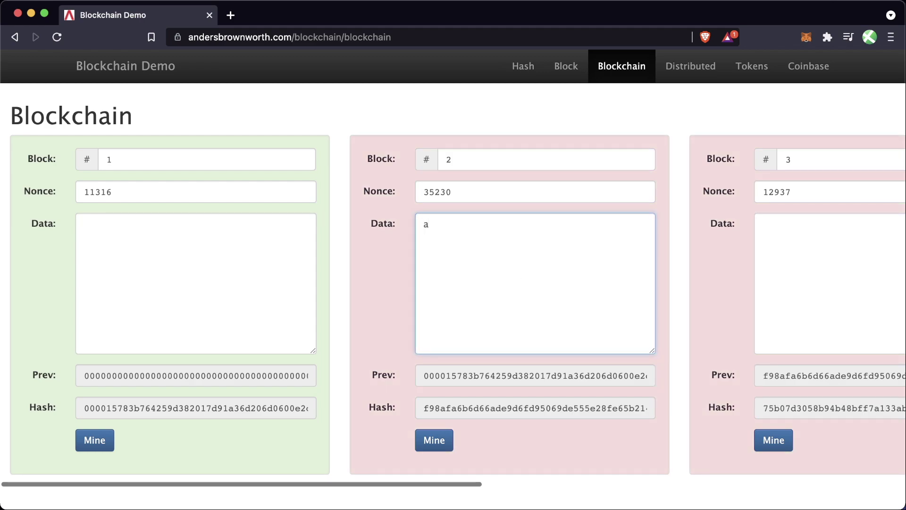
- Inspect the previous hashes and hashes of blocks 3 to 5, and return to block 2's data
{"action": "scroll", "coordinate": [638, 263], "scroll_direction": "right", "scroll_amount": 10}
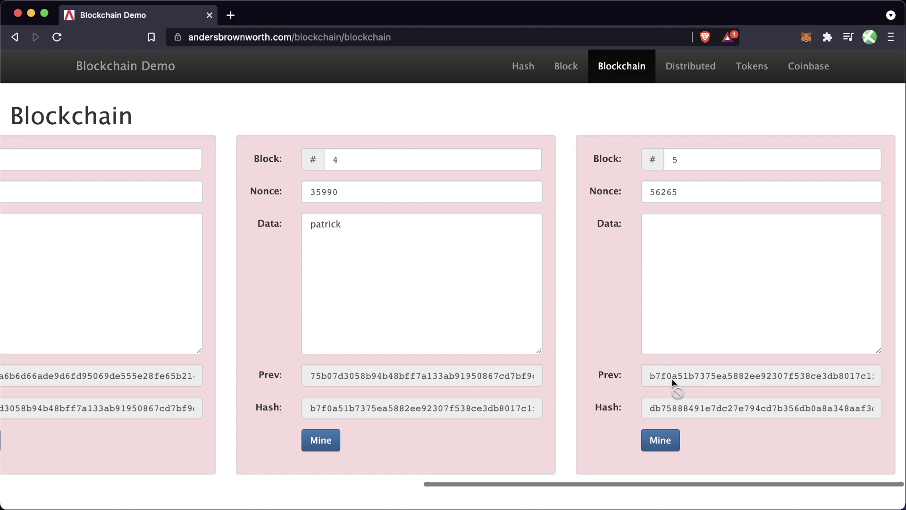
{"action": "scroll", "coordinate": [489, 429], "scroll_direction": "left", "scroll_amount": 5}
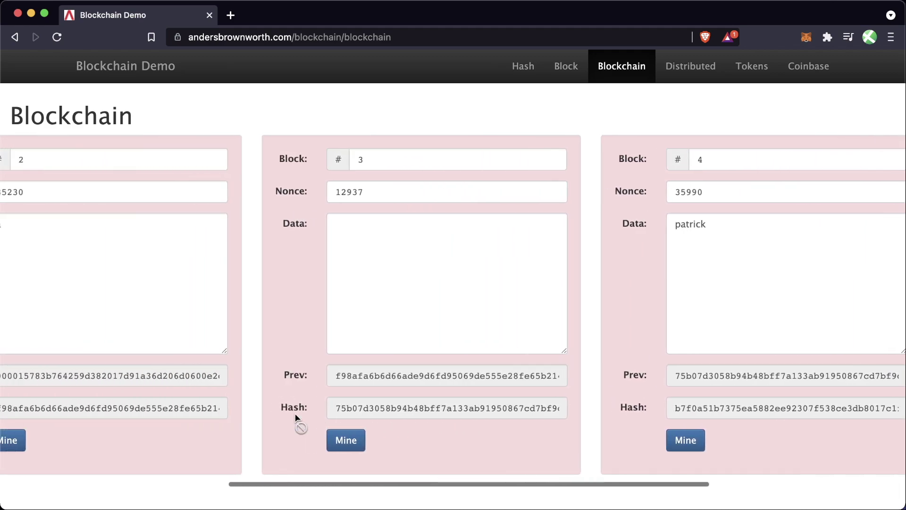
{"action": "scroll", "coordinate": [769, 408], "scroll_direction": "right", "scroll_amount": 3}
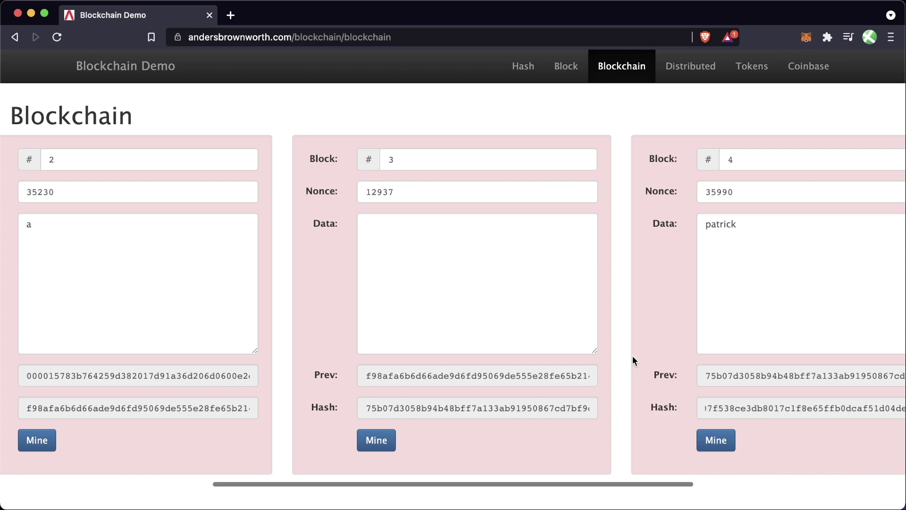
{"action": "scroll", "coordinate": [651, 347], "scroll_direction": "right", "scroll_amount": 8}
{"action": "scroll", "coordinate": [651, 347], "scroll_direction": "left", "scroll_amount": 15}
{"action": "left_click", "coordinate": [509, 249]}
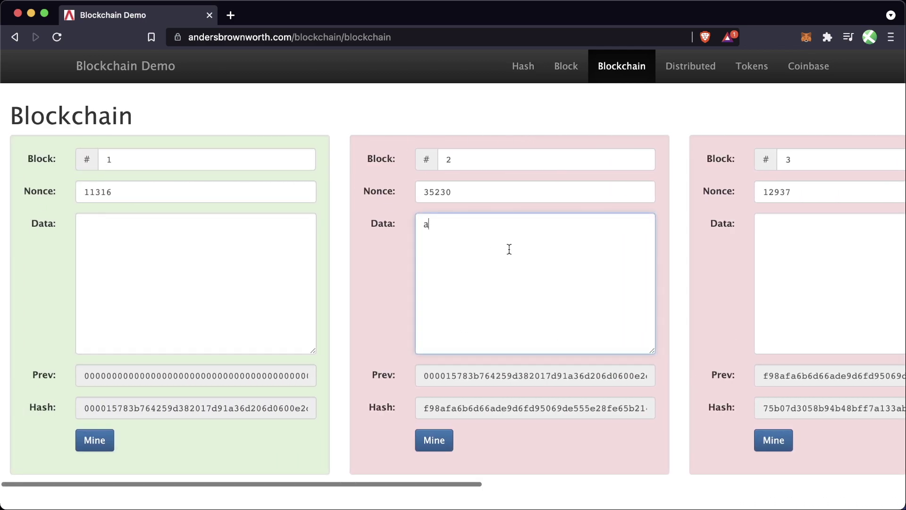
- Clear block 2's data and check the chain through to block 5
{"action": "key", "text": "BackSpace"}
{"action": "scroll", "coordinate": [700, 264], "scroll_direction": "right", "scroll_amount": 10}
{"action": "left_click", "coordinate": [459, 307]}
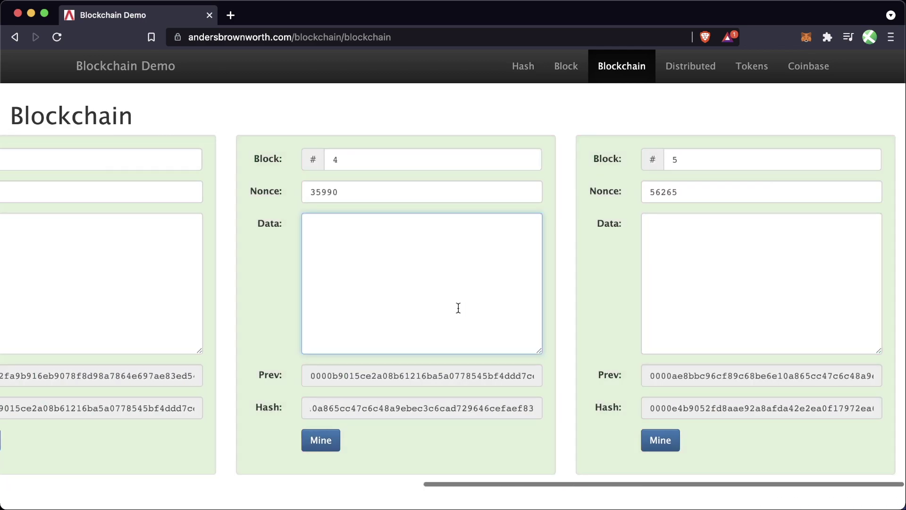
{"action": "scroll", "coordinate": [290, 323], "scroll_direction": "left", "scroll_amount": 15}
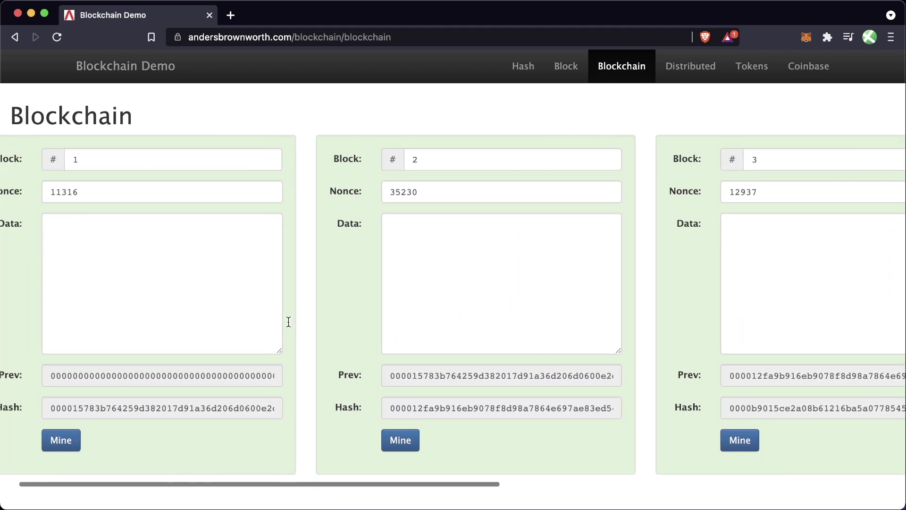
- Enter "a" as block 2's data again and mine block 2
{"action": "left_click", "coordinate": [436, 284]}
{"action": "type", "text": "a"}
{"action": "left_click", "coordinate": [420, 438]}
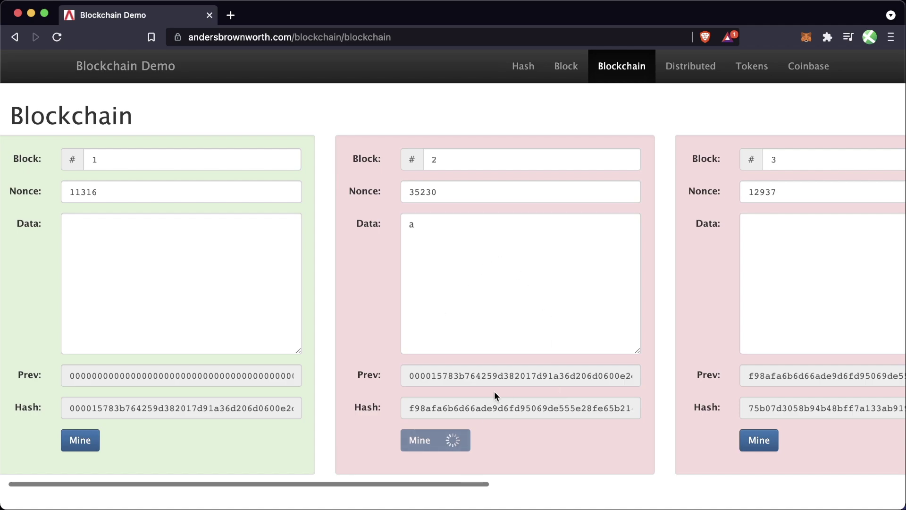
- Mine blocks 3, 4 and 5 in order to re-validate the rest of the chain
{"action": "scroll", "coordinate": [597, 448], "scroll_direction": "right", "scroll_amount": 5}
{"action": "left_click", "coordinate": [560, 447]}
{"action": "scroll", "coordinate": [658, 449], "scroll_direction": "right", "scroll_amount": 8}
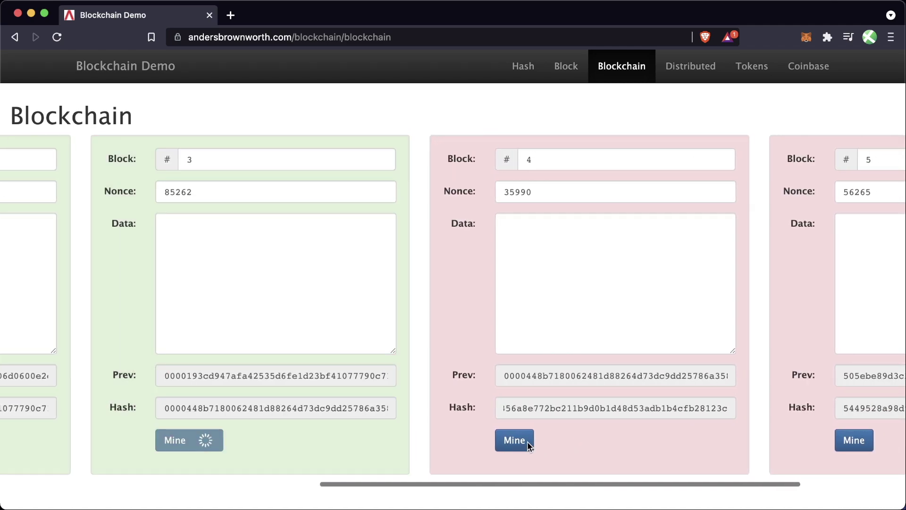
{"action": "left_click", "coordinate": [497, 444]}
{"action": "left_click", "coordinate": [562, 290]}
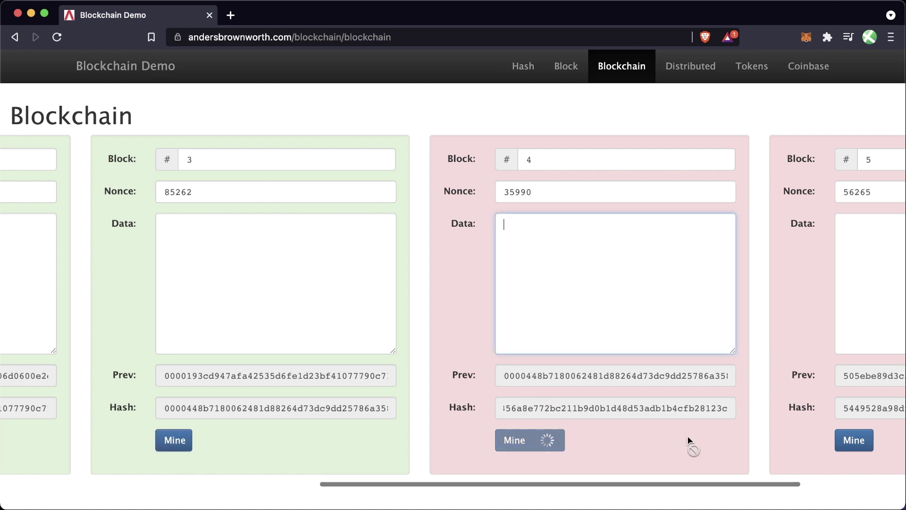
{"action": "scroll", "coordinate": [690, 436], "scroll_direction": "right", "scroll_amount": 5}
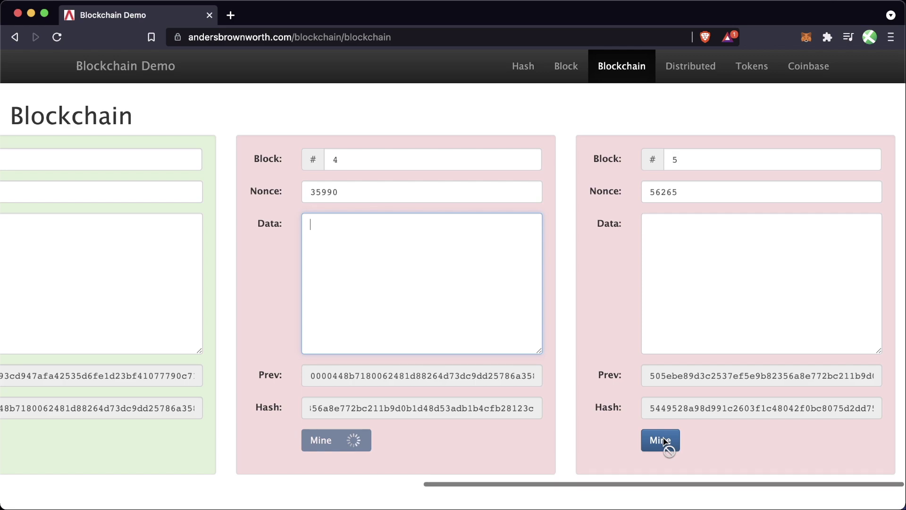
{"action": "left_click", "coordinate": [663, 440]}
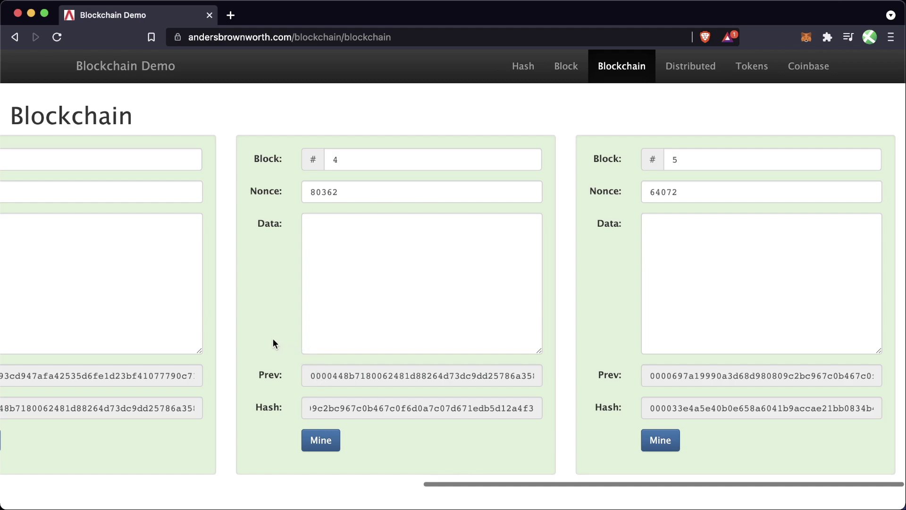
- Extend block 2's data to "aadfadf" and mine block 2 again
{"action": "left_click_drag", "start_coordinate": [477, 429], "coordinate": [469, 421]}
{"action": "left_click", "coordinate": [468, 413]}
{"action": "scroll", "coordinate": [468, 412], "scroll_direction": "left", "scroll_amount": 10}
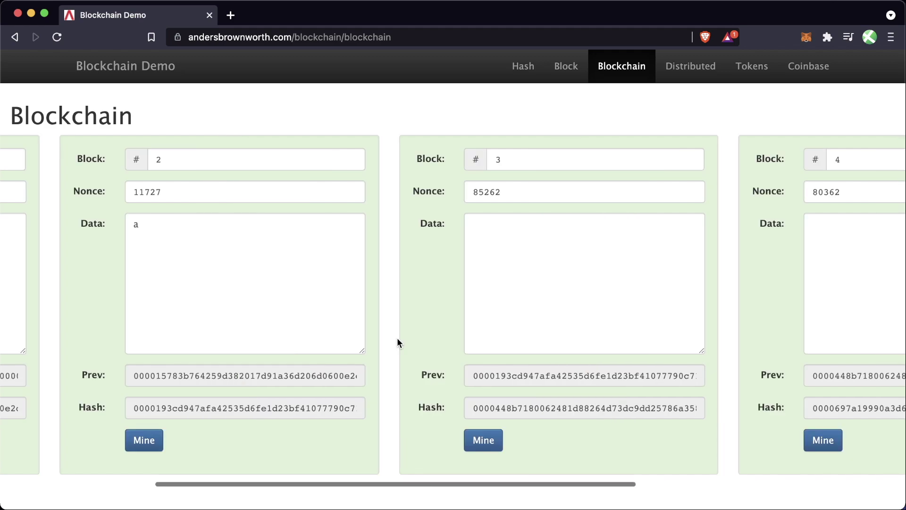
{"action": "key", "text": "shift+Tab"}
{"action": "scroll", "coordinate": [398, 338], "scroll_direction": "left", "scroll_amount": 6}
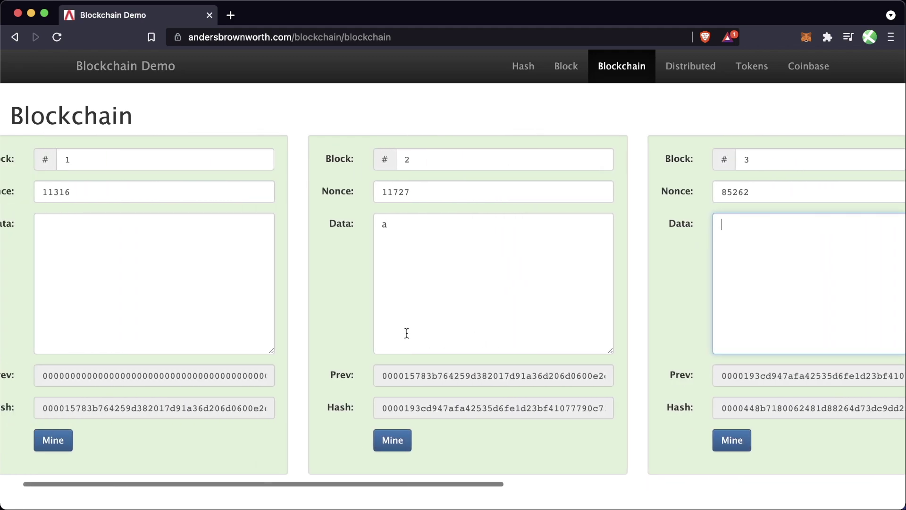
{"action": "left_click", "coordinate": [451, 250]}
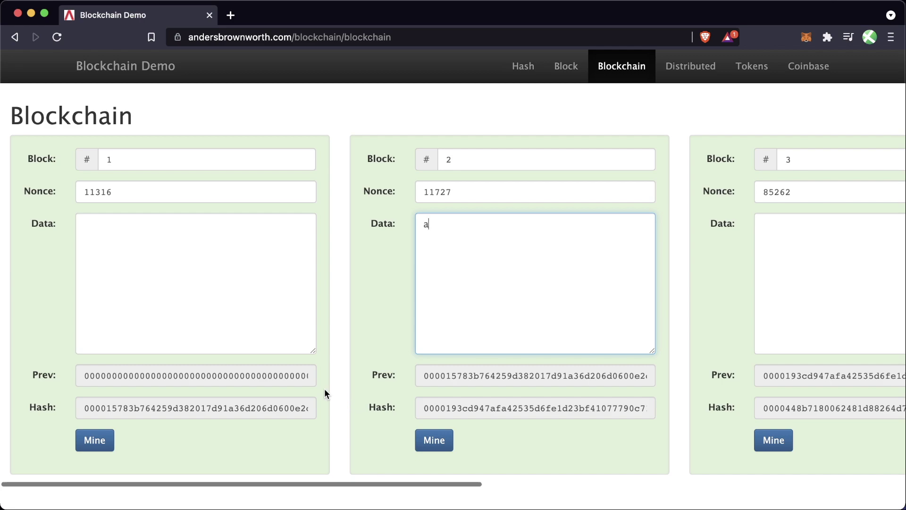
{"action": "type", "text": "adfadf"}
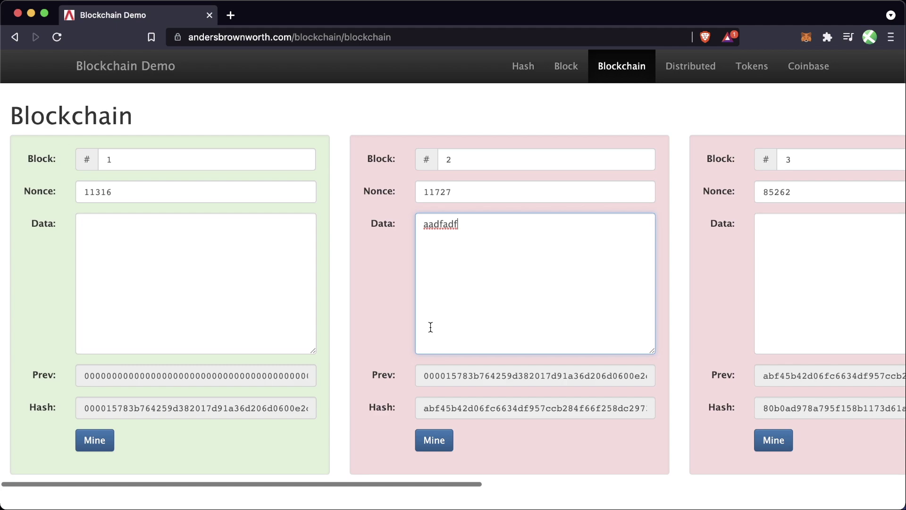
{"action": "left_click", "coordinate": [434, 440]}
- Re-mine blocks 3, 4 and 5 one after another following block 2's new data
{"action": "scroll", "coordinate": [638, 443], "scroll_direction": "right", "scroll_amount": 5}
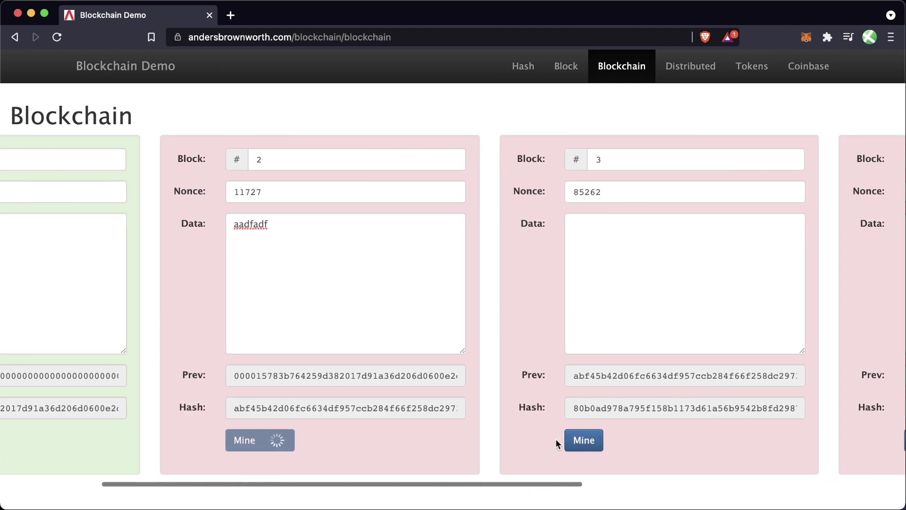
{"action": "left_click", "coordinate": [599, 440]}
{"action": "scroll", "coordinate": [718, 436], "scroll_direction": "right", "scroll_amount": 6}
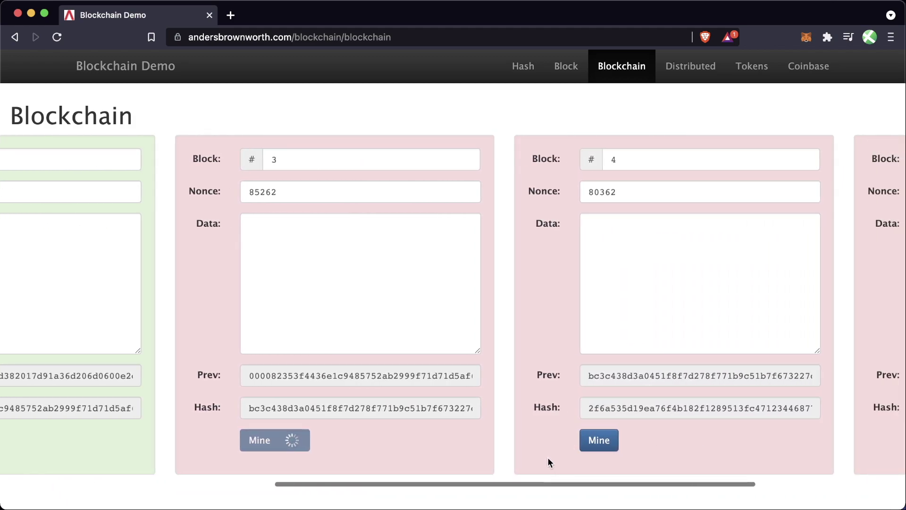
{"action": "left_click", "coordinate": [598, 440]}
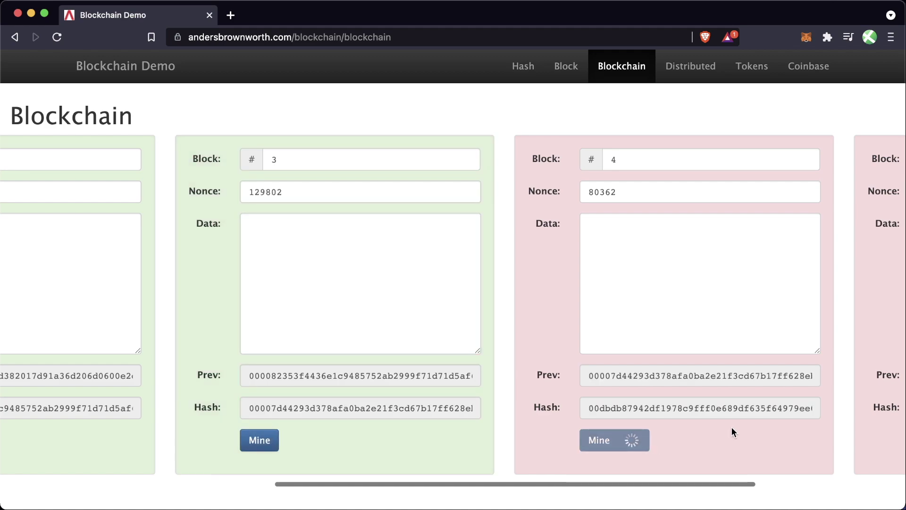
{"action": "scroll", "coordinate": [732, 427], "scroll_direction": "right", "scroll_amount": 3}
{"action": "scroll", "coordinate": [730, 425], "scroll_direction": "right", "scroll_amount": 3}
{"action": "left_click", "coordinate": [663, 439]}
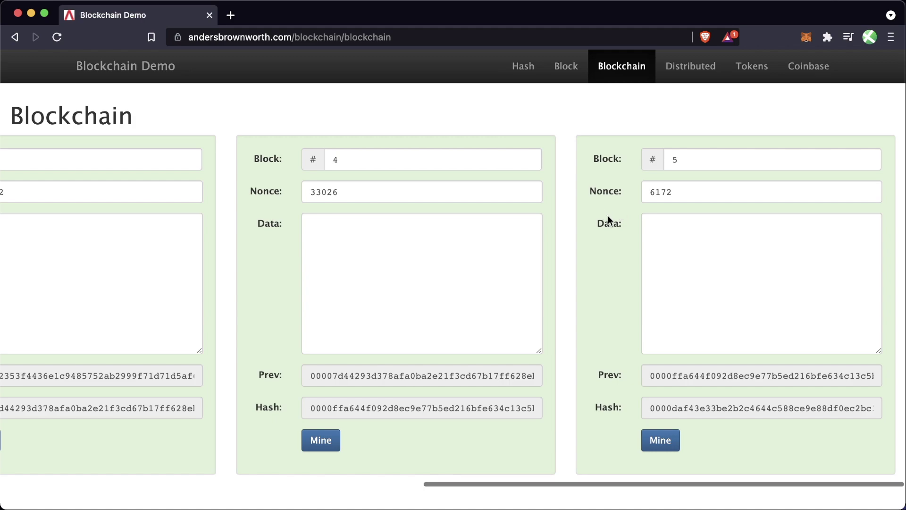
- Open the Distributed blockchain demo and look over the blocks in Peer A's chain
{"action": "left_click", "coordinate": [691, 66]}
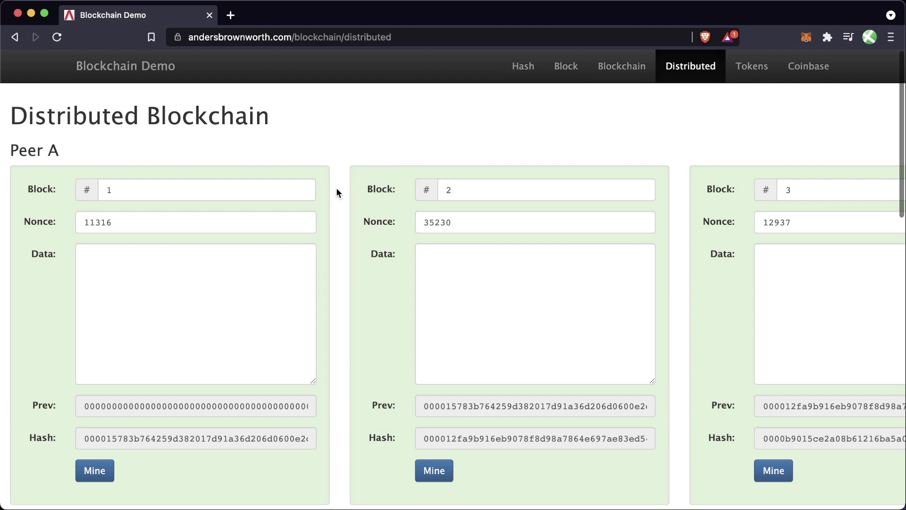
{"action": "scroll", "coordinate": [361, 255], "scroll_direction": "down", "scroll_amount": 2}
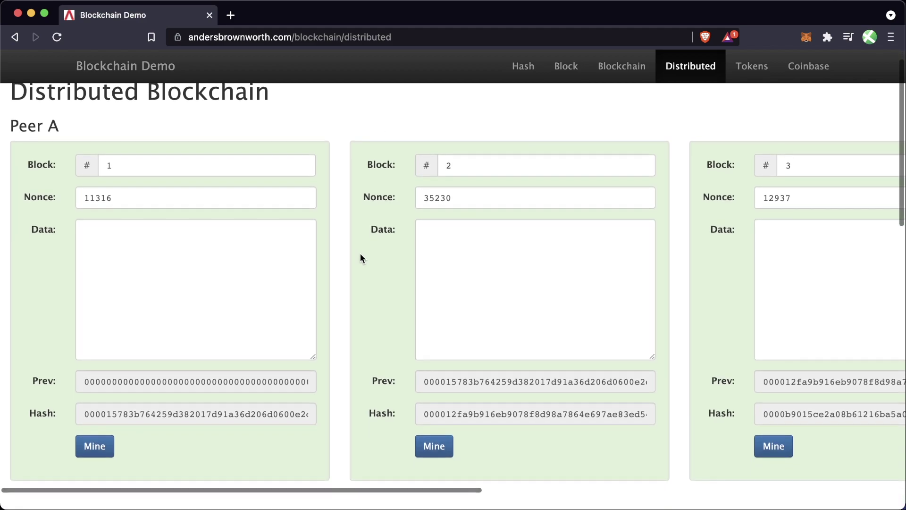
{"action": "scroll", "coordinate": [362, 262], "scroll_direction": "up", "scroll_amount": 1}
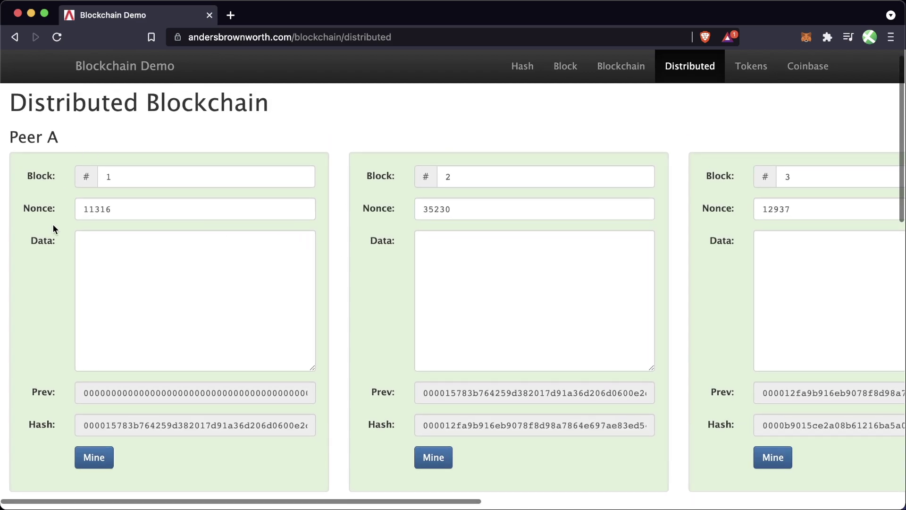
{"action": "scroll", "coordinate": [42, 268], "scroll_direction": "right", "scroll_amount": 1}
{"action": "scroll", "coordinate": [43, 268], "scroll_direction": "right", "scroll_amount": 10}
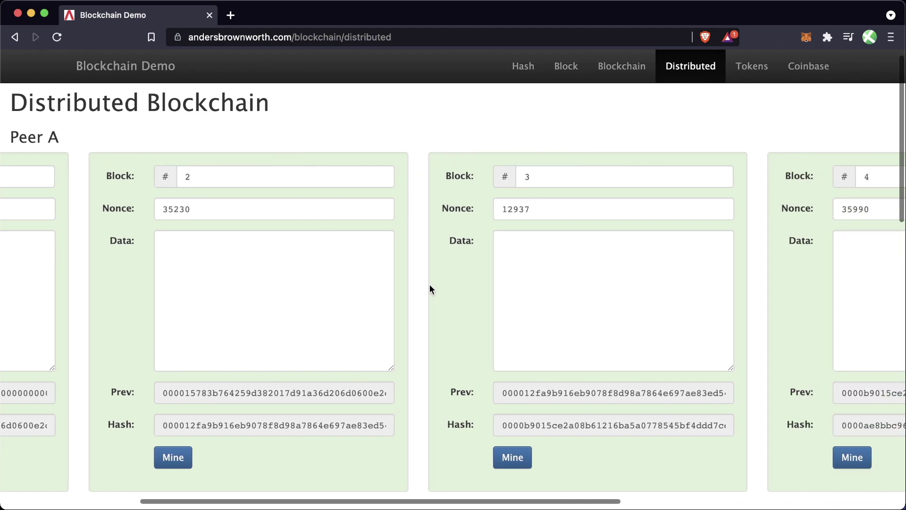
{"action": "scroll", "coordinate": [444, 290], "scroll_direction": "down", "scroll_amount": 1}
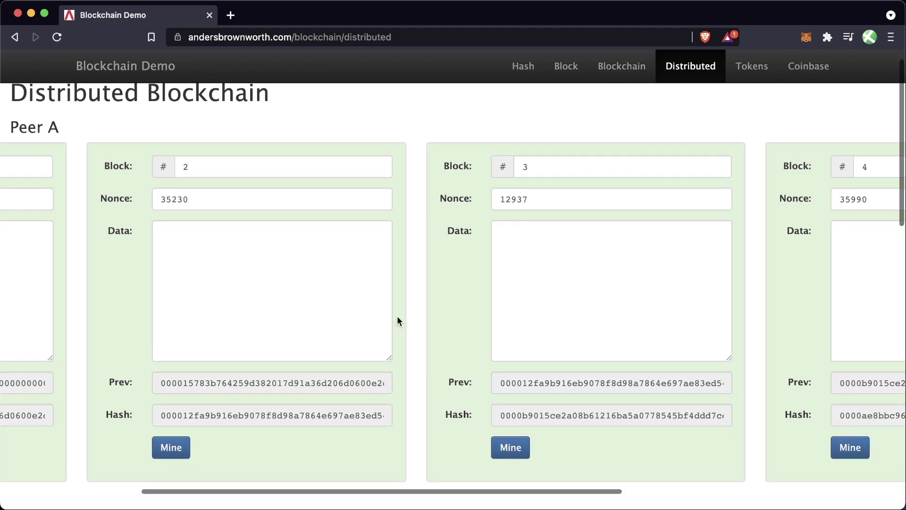
{"action": "scroll", "coordinate": [423, 293], "scroll_direction": "down", "scroll_amount": 3}
{"action": "scroll", "coordinate": [221, 352], "scroll_direction": "left", "scroll_amount": 3}
{"action": "scroll", "coordinate": [226, 333], "scroll_direction": "left", "scroll_amount": 8}
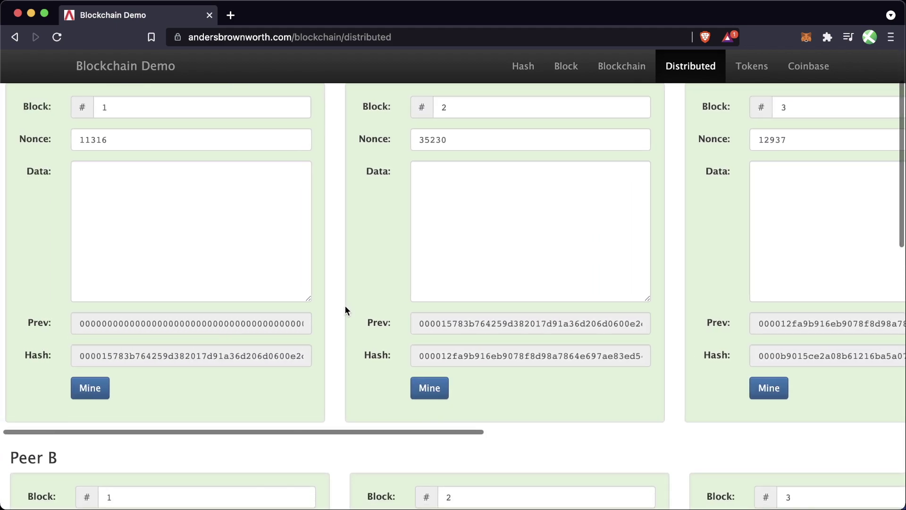
{"action": "scroll", "coordinate": [344, 298], "scroll_direction": "up", "scroll_amount": 4}
- Compare the first blocks of the Peer A, Peer B and Peer C chains
{"action": "scroll", "coordinate": [328, 267], "scroll_direction": "down", "scroll_amount": 15}
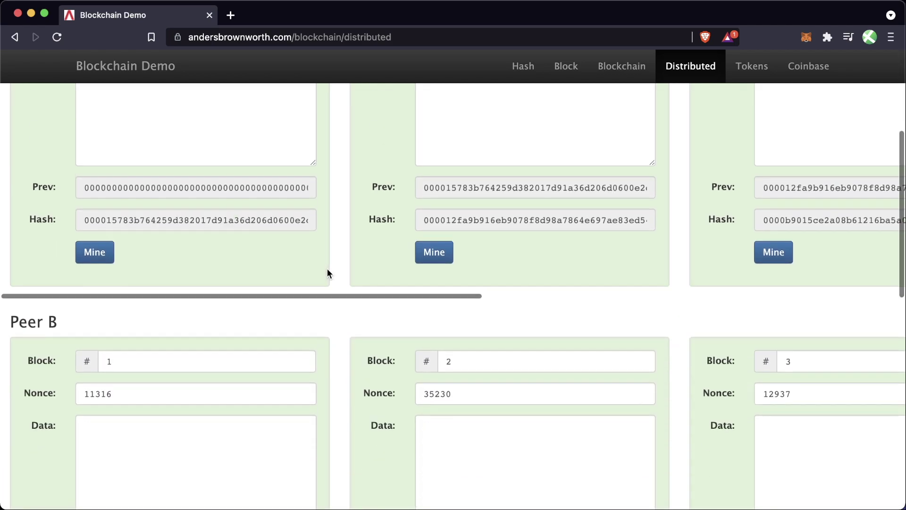
{"action": "scroll", "coordinate": [344, 319], "scroll_direction": "down", "scroll_amount": 6}
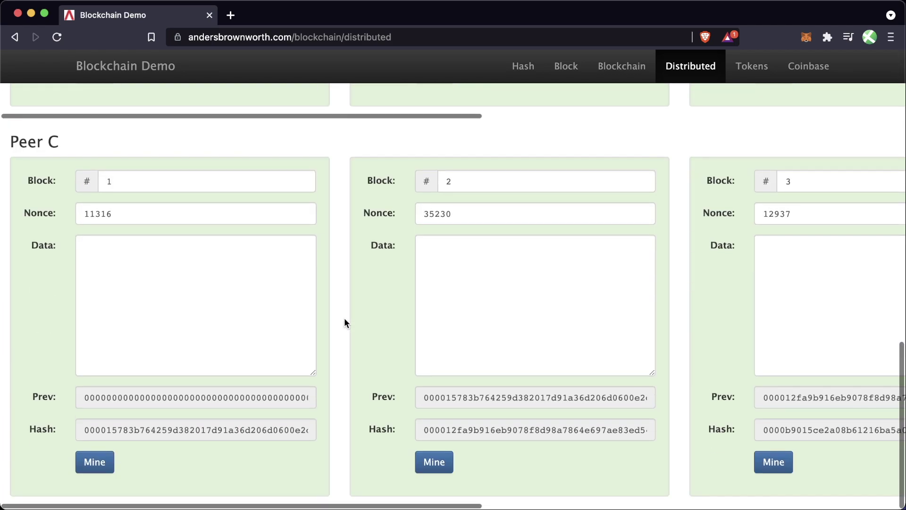
{"action": "scroll", "coordinate": [344, 320], "scroll_direction": "up", "scroll_amount": 7}
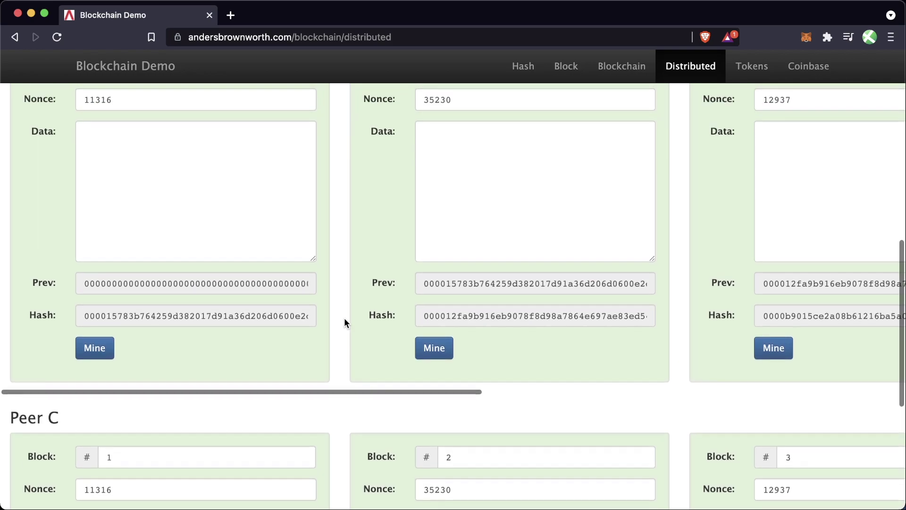
{"action": "scroll", "coordinate": [344, 319], "scroll_direction": "up", "scroll_amount": 4}
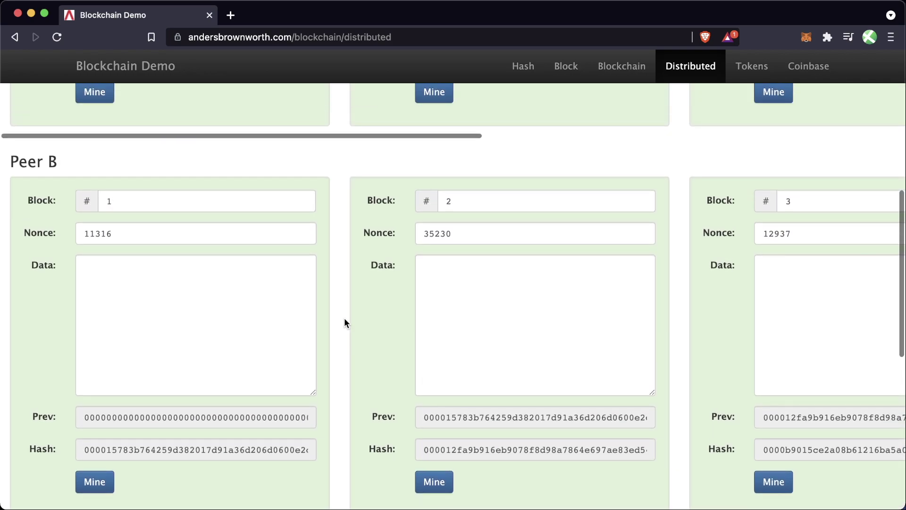
{"action": "scroll", "coordinate": [344, 320], "scroll_direction": "up", "scroll_amount": 5}
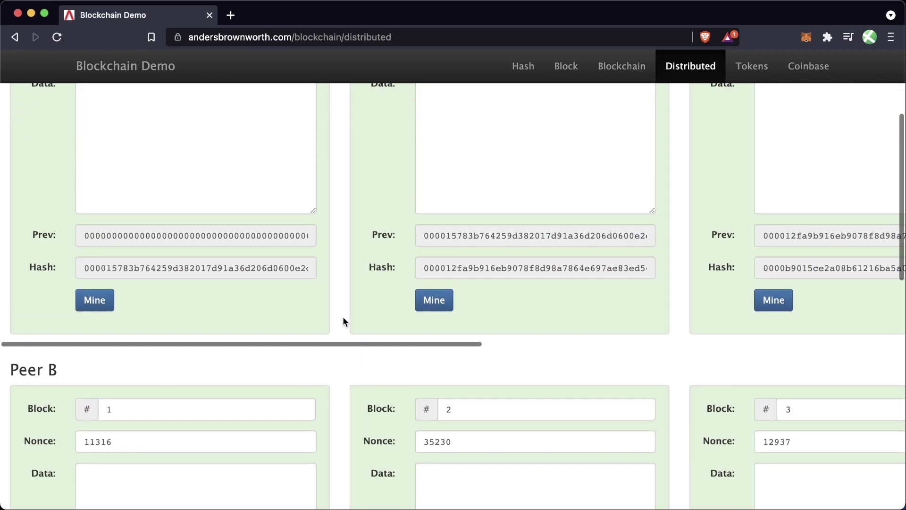
{"action": "scroll", "coordinate": [343, 321], "scroll_direction": "up", "scroll_amount": 4}
{"action": "scroll", "coordinate": [342, 316], "scroll_direction": "down", "scroll_amount": 9}
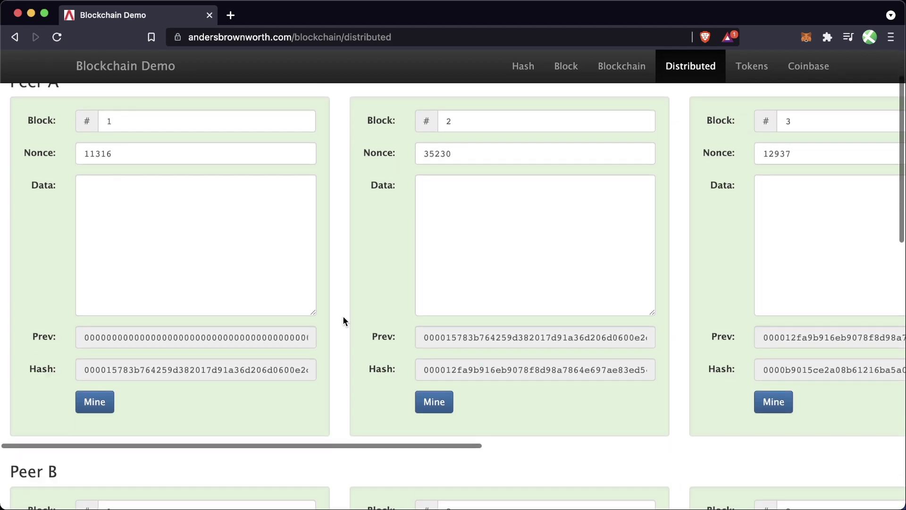
{"action": "scroll", "coordinate": [342, 320], "scroll_direction": "down", "scroll_amount": 9}
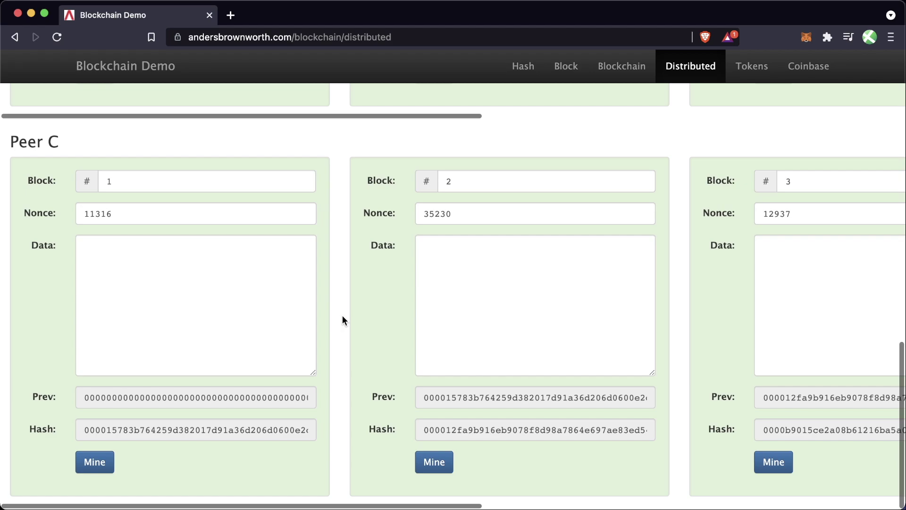
{"action": "scroll", "coordinate": [343, 320], "scroll_direction": "up", "scroll_amount": 12}
{"action": "scroll", "coordinate": [342, 320], "scroll_direction": "up", "scroll_amount": 6}
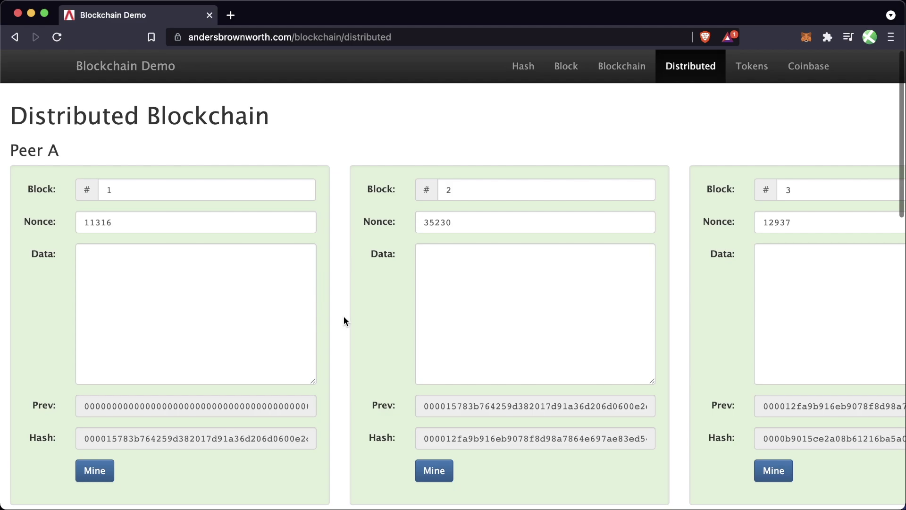
- Compare the hashes of the last blocks, 4 and 5, across Peers A, B and C
{"action": "scroll", "coordinate": [347, 321], "scroll_direction": "right", "scroll_amount": 15}
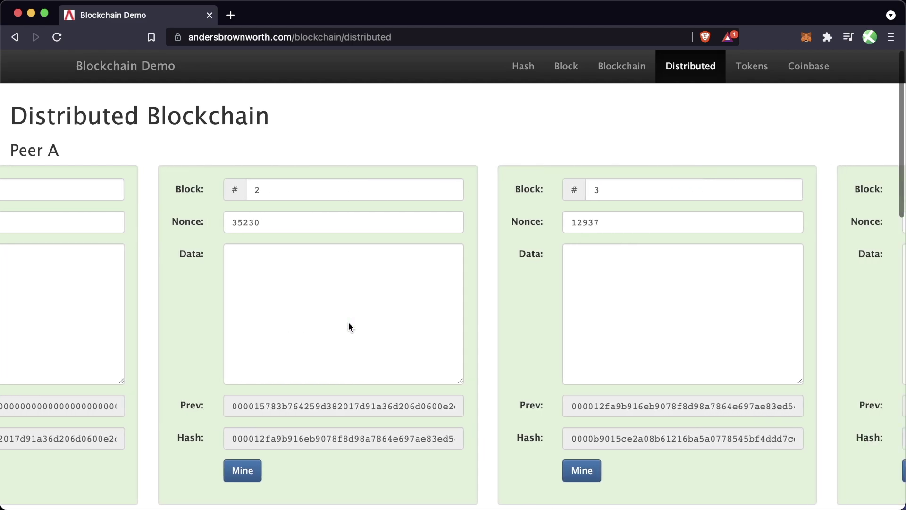
{"action": "scroll", "coordinate": [560, 269], "scroll_direction": "down", "scroll_amount": 4}
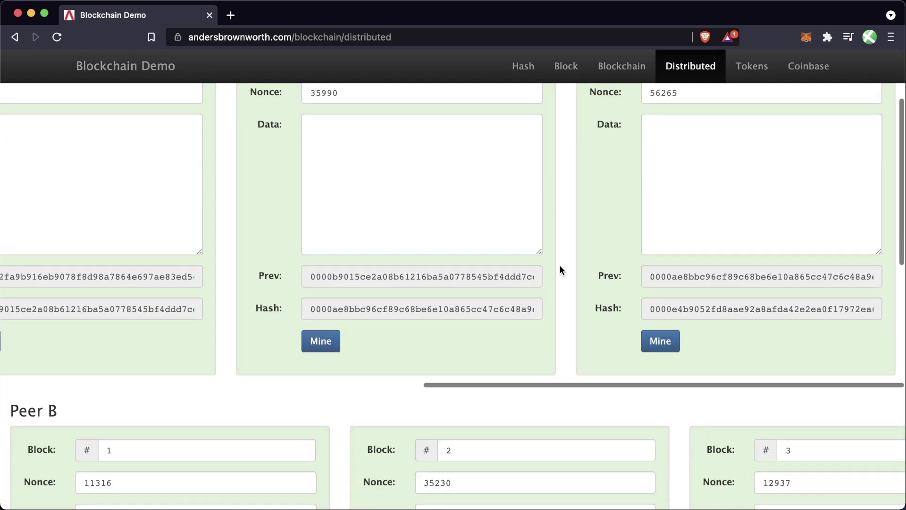
{"action": "scroll", "coordinate": [593, 394], "scroll_direction": "right", "scroll_amount": 15}
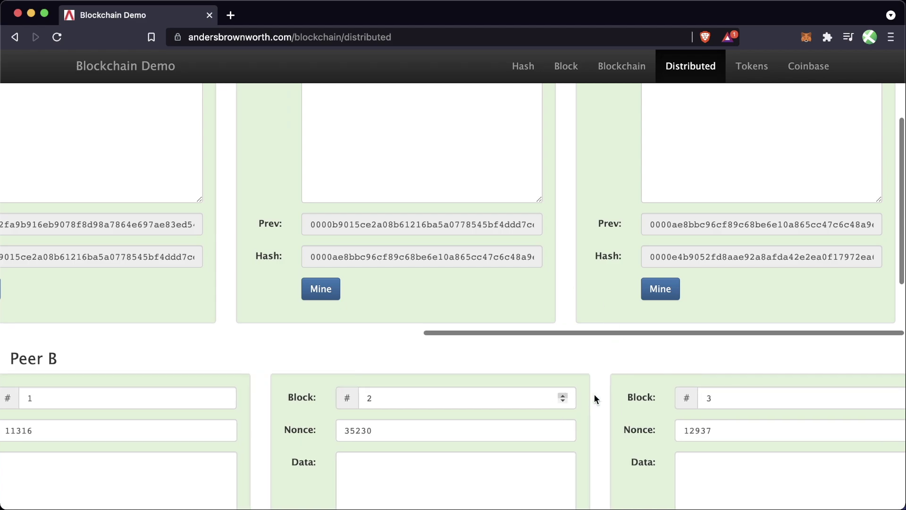
{"action": "scroll", "coordinate": [561, 387], "scroll_direction": "down", "scroll_amount": 12}
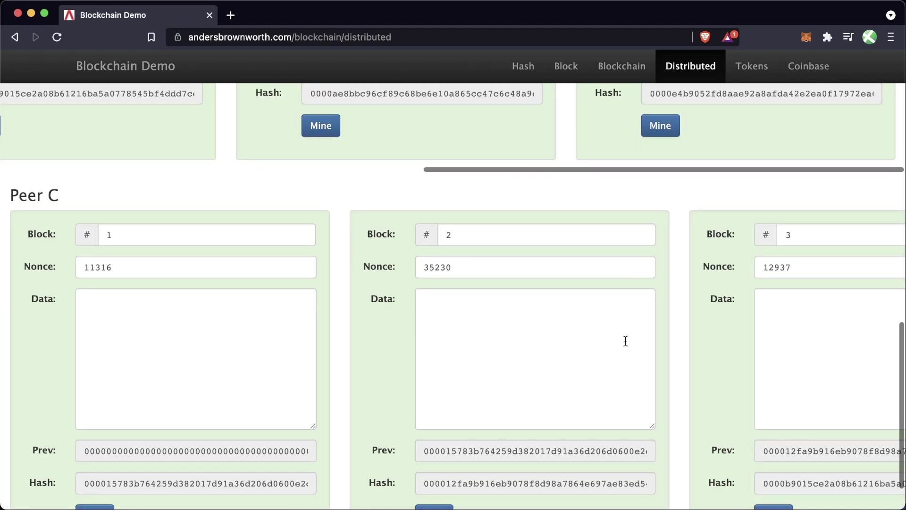
{"action": "scroll", "coordinate": [691, 312], "scroll_direction": "right", "scroll_amount": 15}
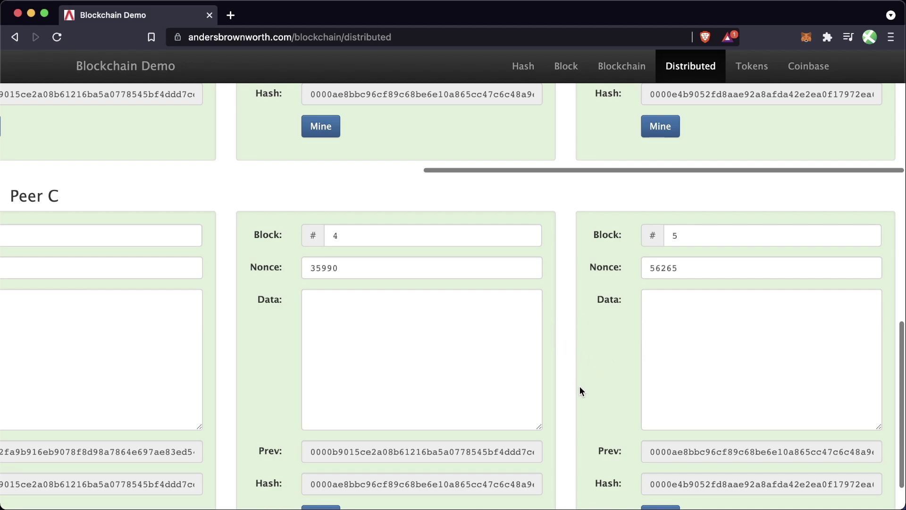
{"action": "scroll", "coordinate": [580, 386], "scroll_direction": "up", "scroll_amount": 5}
{"action": "scroll", "coordinate": [579, 387], "scroll_direction": "down", "scroll_amount": 4}
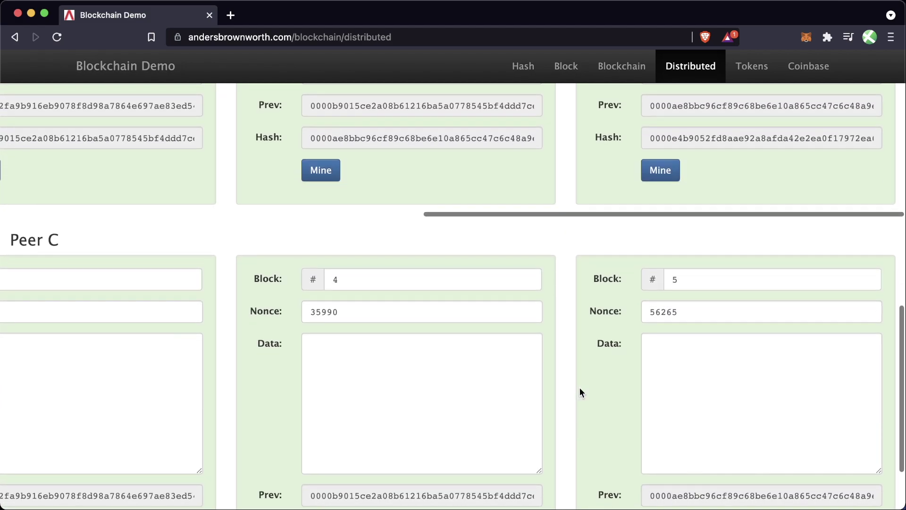
- Examine the final block's hash in Peer C's chain and trace the previous-hash links back through its earlier blocks
{"action": "scroll", "coordinate": [580, 392], "scroll_direction": "down", "scroll_amount": 2}
{"action": "double_click", "coordinate": [714, 427]}
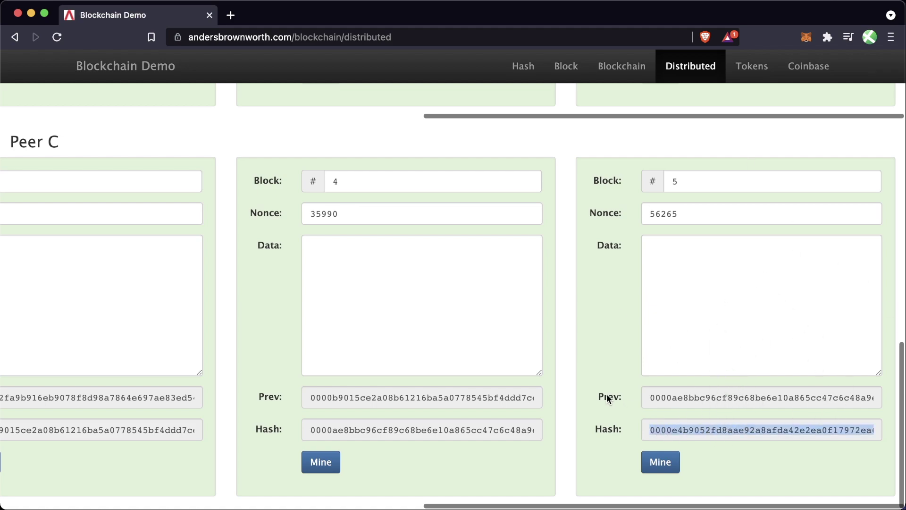
{"action": "left_click", "coordinate": [610, 423]}
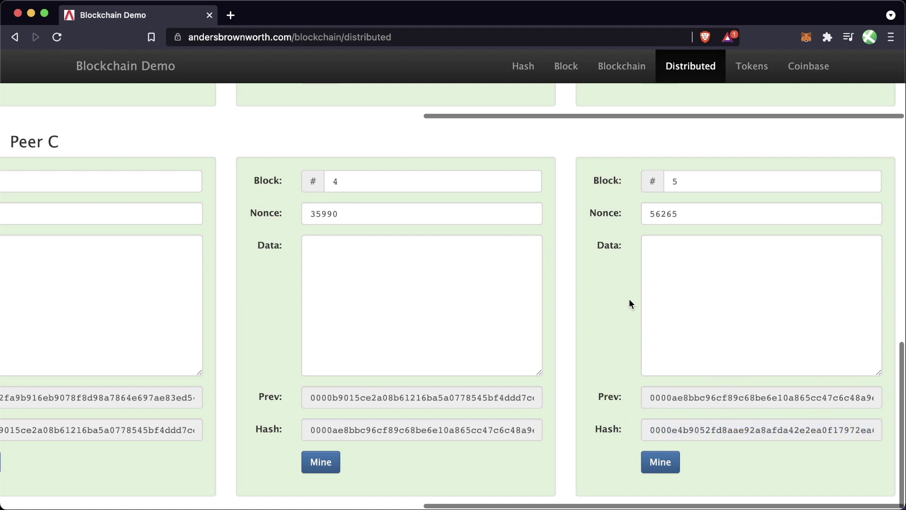
{"action": "scroll", "coordinate": [630, 302], "scroll_direction": "left", "scroll_amount": 7}
{"action": "scroll", "coordinate": [409, 307], "scroll_direction": "left", "scroll_amount": 5}
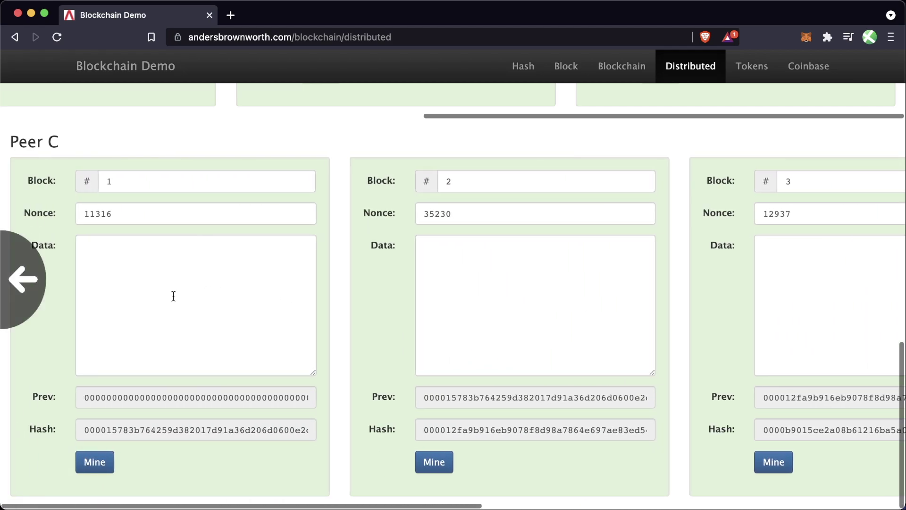
{"action": "scroll", "coordinate": [649, 328], "scroll_direction": "right", "scroll_amount": 10}
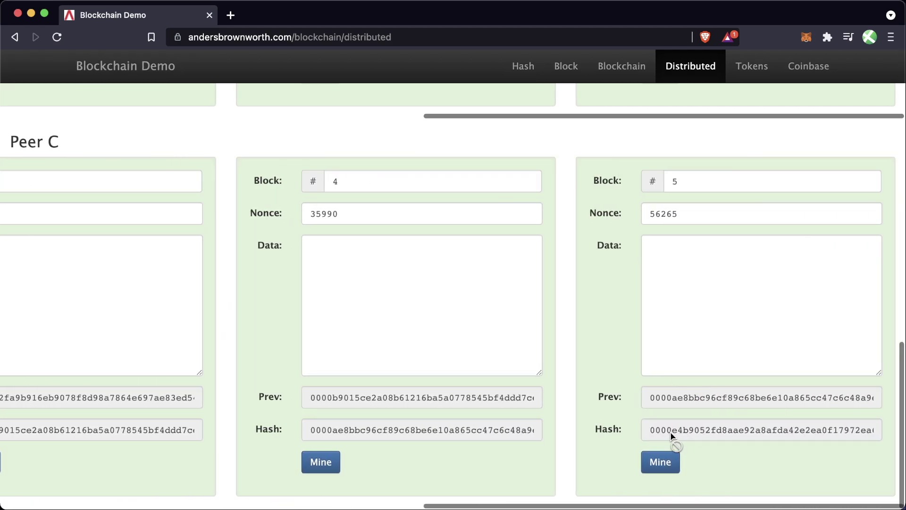
{"action": "double_click", "coordinate": [675, 400]}
{"action": "left_click", "coordinate": [427, 435]}
{"action": "scroll", "coordinate": [364, 403], "scroll_direction": "left", "scroll_amount": 5}
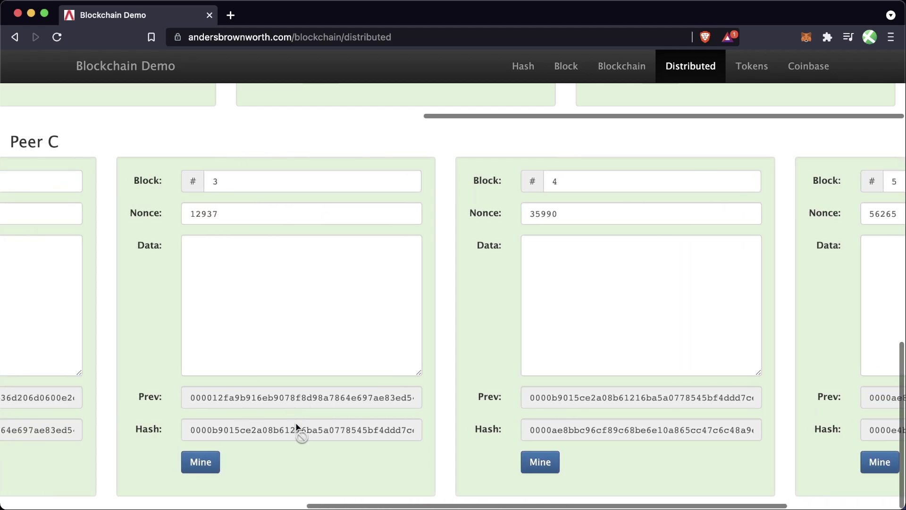
{"action": "scroll", "coordinate": [263, 401], "scroll_direction": "left", "scroll_amount": 10}
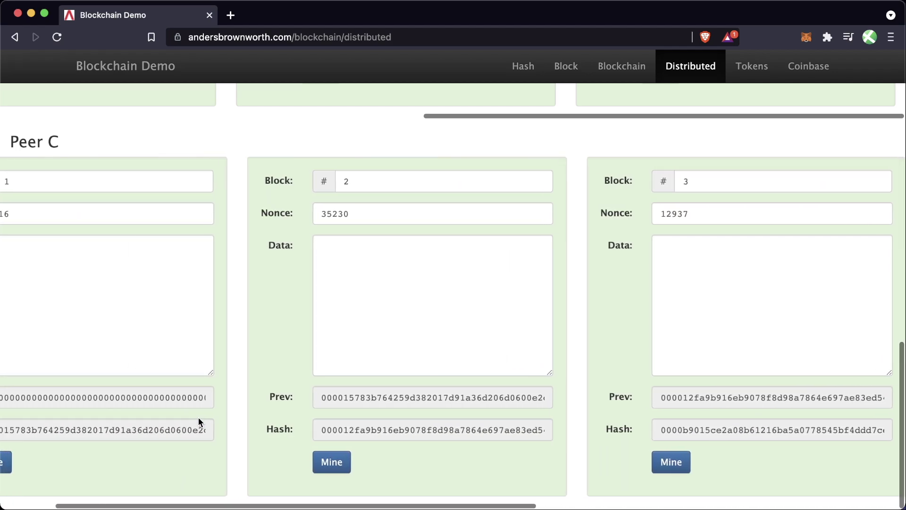
{"action": "scroll", "coordinate": [134, 403], "scroll_direction": "right", "scroll_amount": 10}
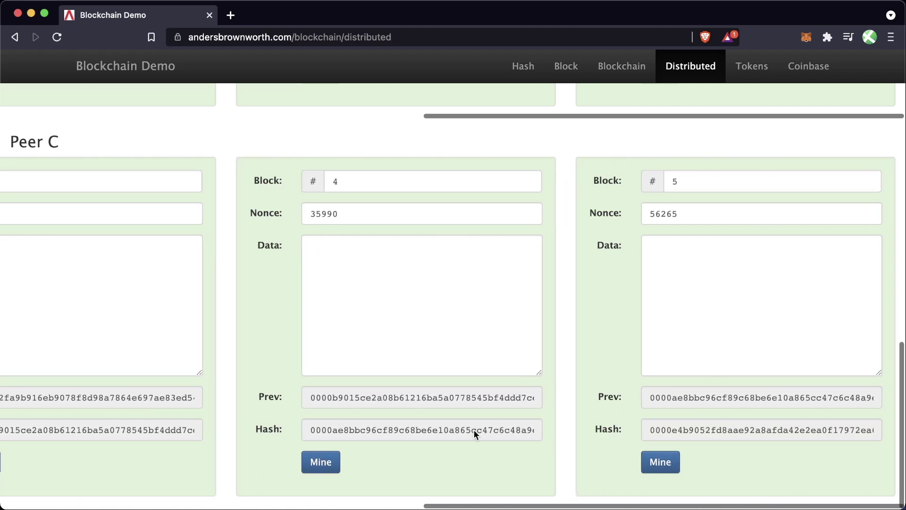
- Compare block 5's hash in Peer C's chain with the same block in the Peer B and Peer A chains
{"action": "scroll", "coordinate": [585, 346], "scroll_direction": "up", "scroll_amount": 3}
{"action": "scroll", "coordinate": [588, 347], "scroll_direction": "down", "scroll_amount": 3}
{"action": "scroll", "coordinate": [634, 356], "scroll_direction": "up", "scroll_amount": 1}
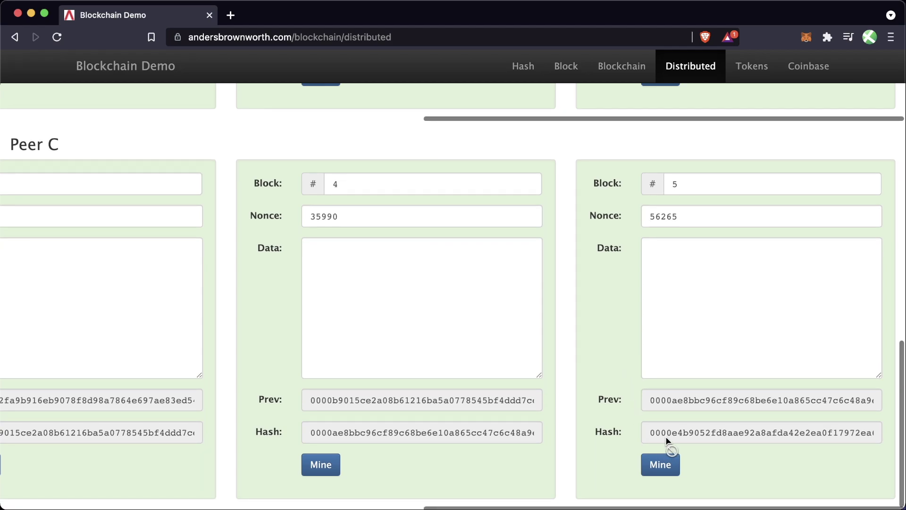
{"action": "scroll", "coordinate": [617, 381], "scroll_direction": "up", "scroll_amount": 7}
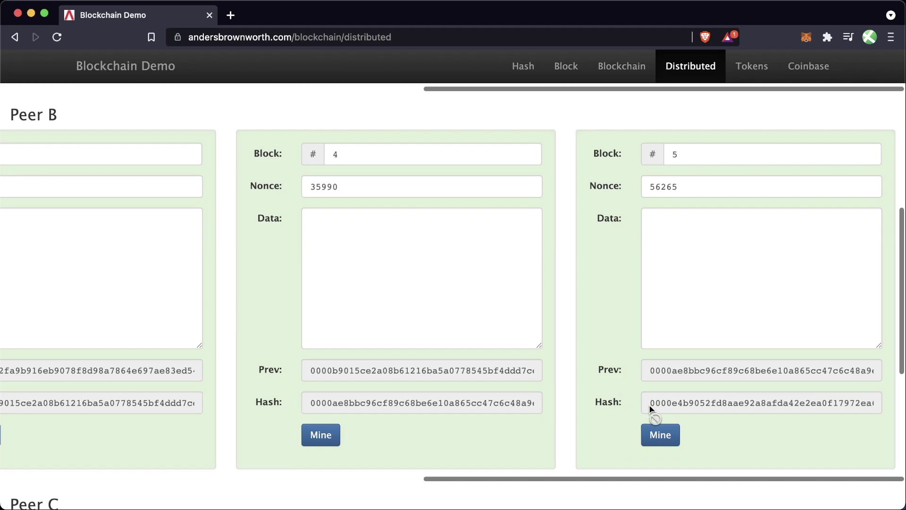
{"action": "scroll", "coordinate": [683, 406], "scroll_direction": "up", "scroll_amount": 7}
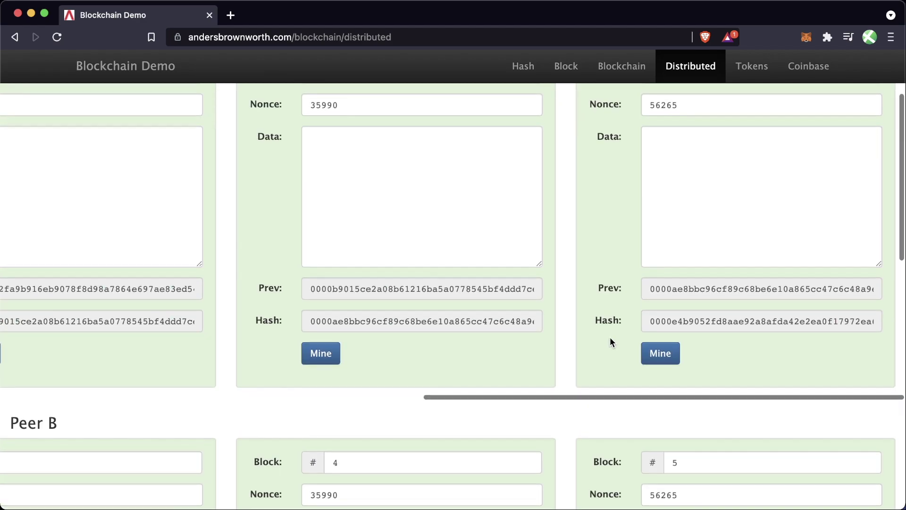
{"action": "scroll", "coordinate": [617, 372], "scroll_direction": "up", "scroll_amount": 1}
{"action": "scroll", "coordinate": [627, 377], "scroll_direction": "down", "scroll_amount": 13}
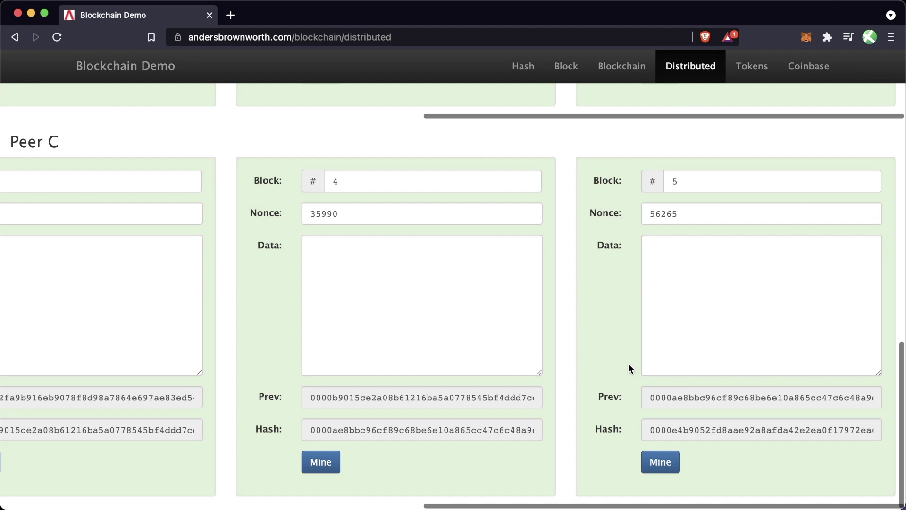
{"action": "scroll", "coordinate": [628, 365], "scroll_direction": "up", "scroll_amount": 1}
{"action": "scroll", "coordinate": [629, 365], "scroll_direction": "down", "scroll_amount": 1}
{"action": "scroll", "coordinate": [615, 354], "scroll_direction": "up", "scroll_amount": 8}
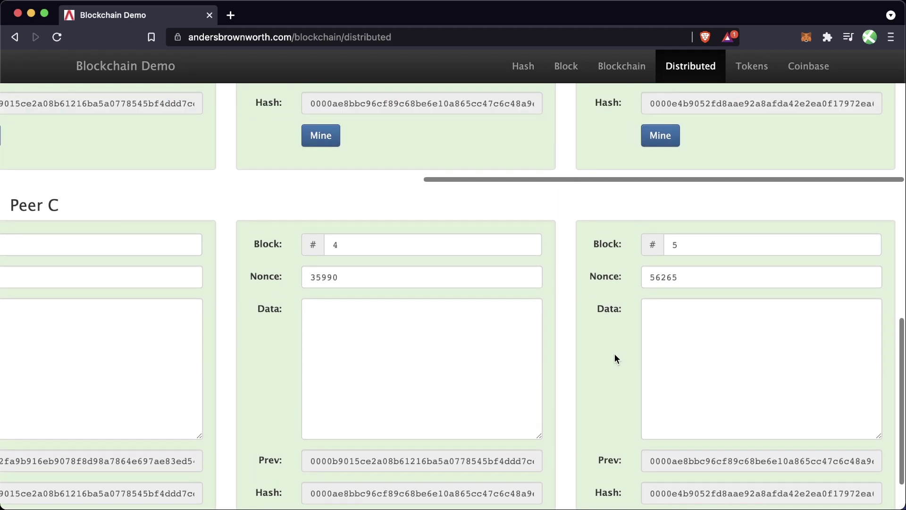
{"action": "scroll", "coordinate": [615, 355], "scroll_direction": "up", "scroll_amount": 4}
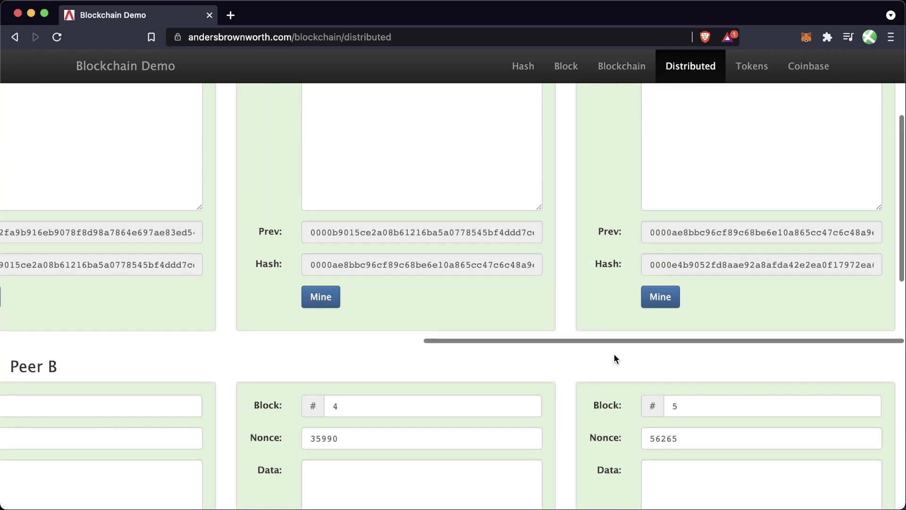
{"action": "scroll", "coordinate": [598, 344], "scroll_direction": "up", "scroll_amount": 2}
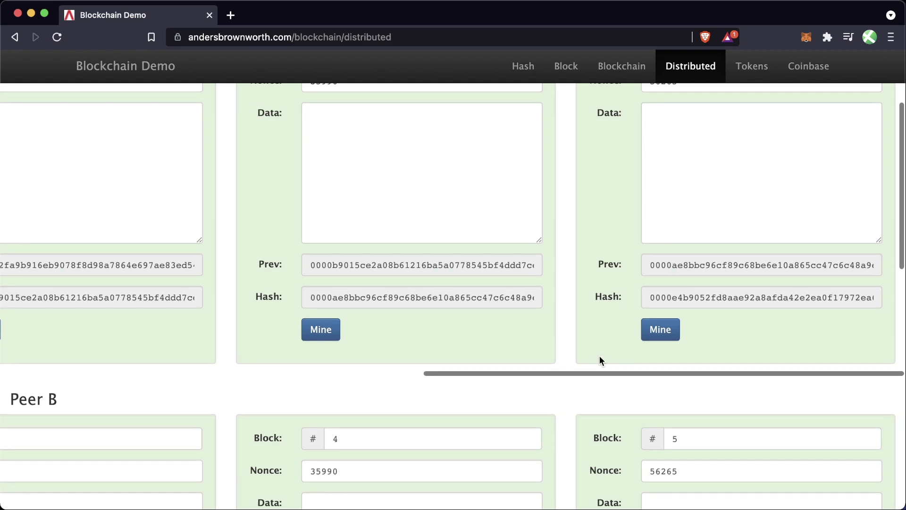
{"action": "scroll", "coordinate": [587, 327], "scroll_direction": "up", "scroll_amount": 1}
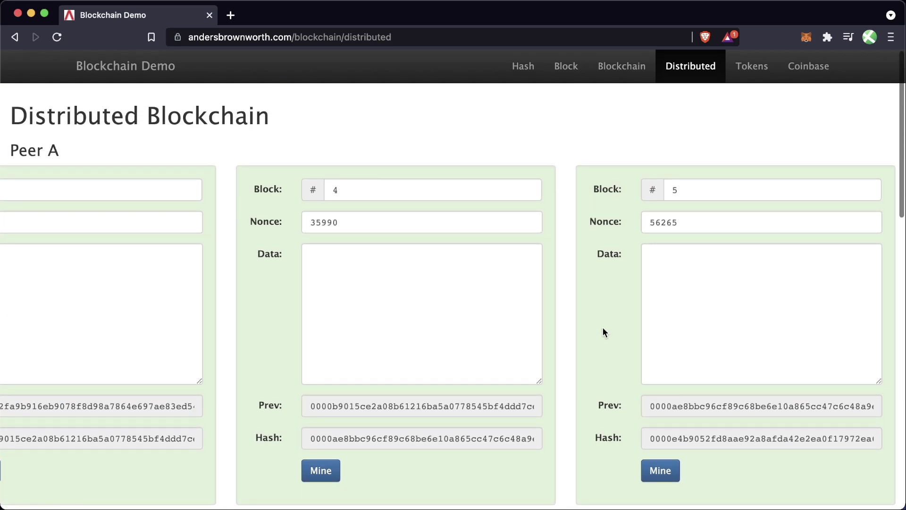
{"action": "scroll", "coordinate": [603, 335], "scroll_direction": "down", "scroll_amount": 1}
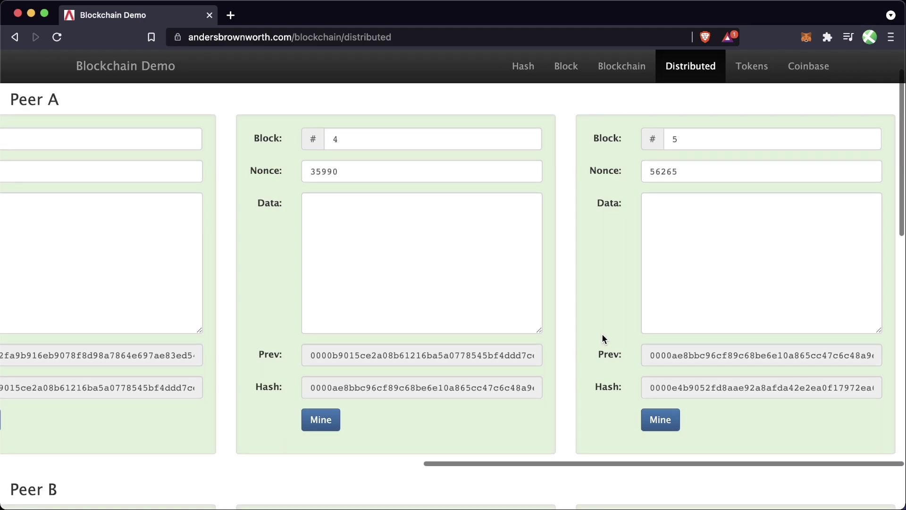
- Enter "asdfadsf" as the data of block 3 in Peer A's chain and check the blocks that follow it
{"action": "scroll", "coordinate": [591, 275], "scroll_direction": "left", "scroll_amount": 5}
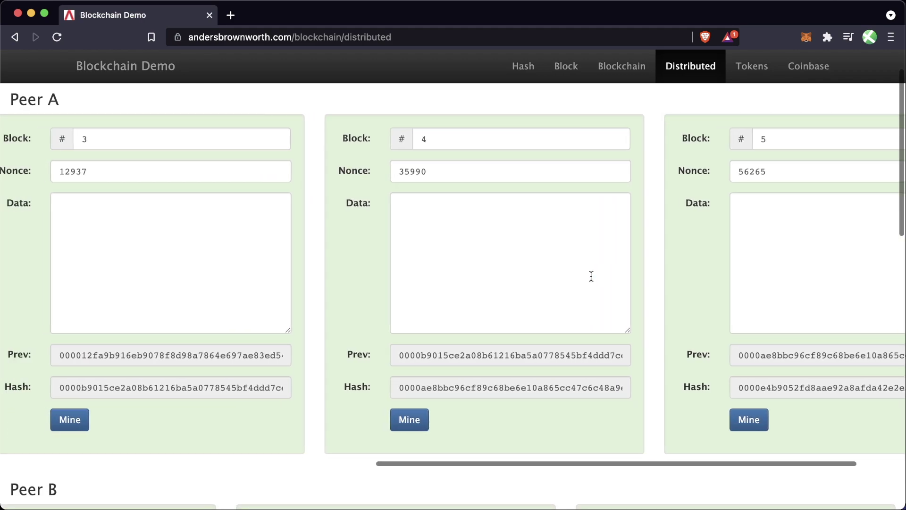
{"action": "left_click", "coordinate": [329, 255]}
{"action": "type", "text": "asdfadsf"}
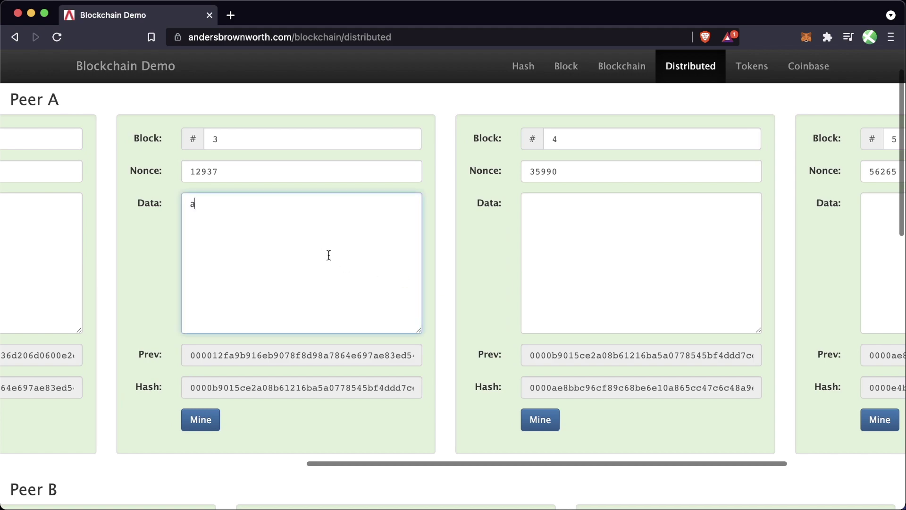
{"action": "scroll", "coordinate": [473, 302], "scroll_direction": "down", "scroll_amount": 1}
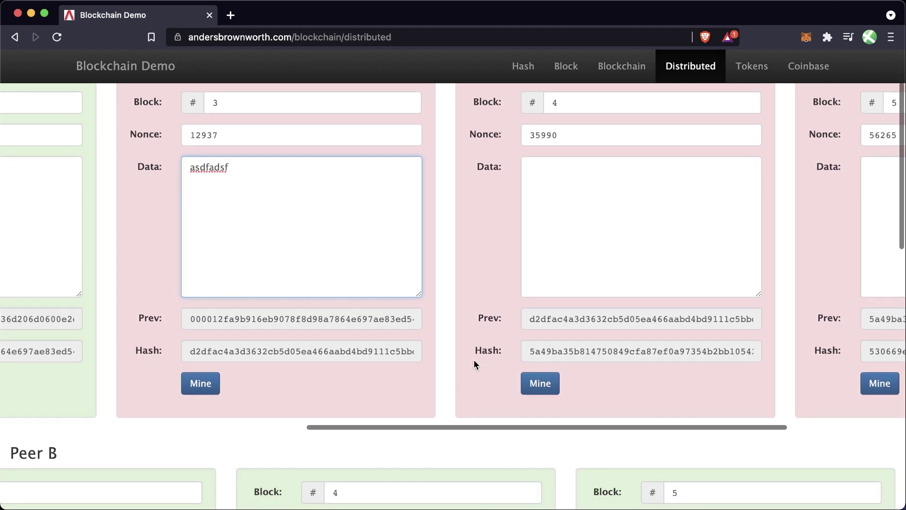
{"action": "scroll", "coordinate": [474, 358], "scroll_direction": "right", "scroll_amount": 4}
{"action": "scroll", "coordinate": [514, 361], "scroll_direction": "right", "scroll_amount": 5}
{"action": "scroll", "coordinate": [597, 349], "scroll_direction": "left", "scroll_amount": 3}
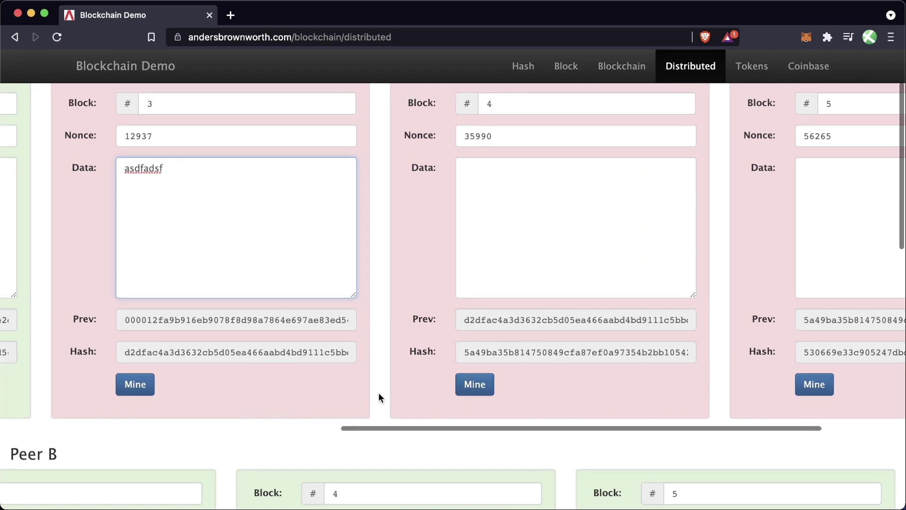
- Re-mine blocks 3, 4 and 5 in Peer A's chain one after another
{"action": "scroll", "coordinate": [379, 392], "scroll_direction": "up", "scroll_amount": 2}
{"action": "left_click", "coordinate": [140, 437]}
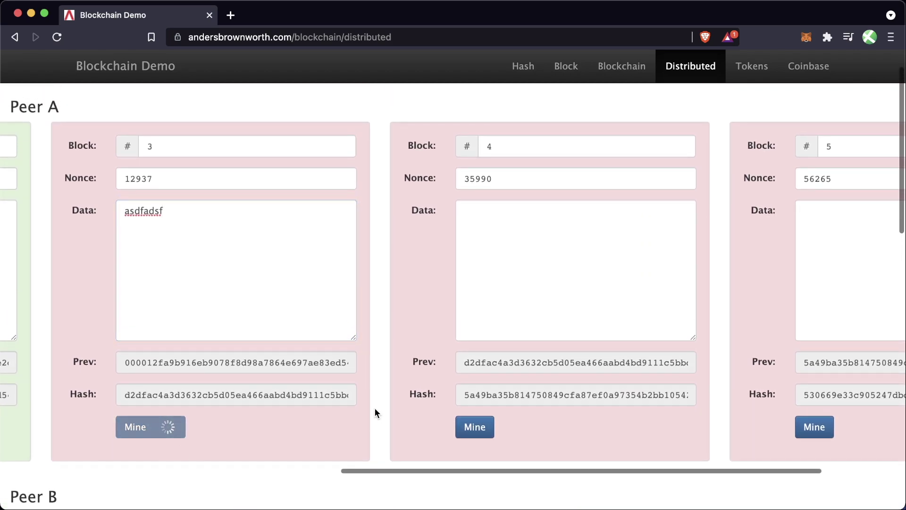
{"action": "left_click", "coordinate": [475, 427]}
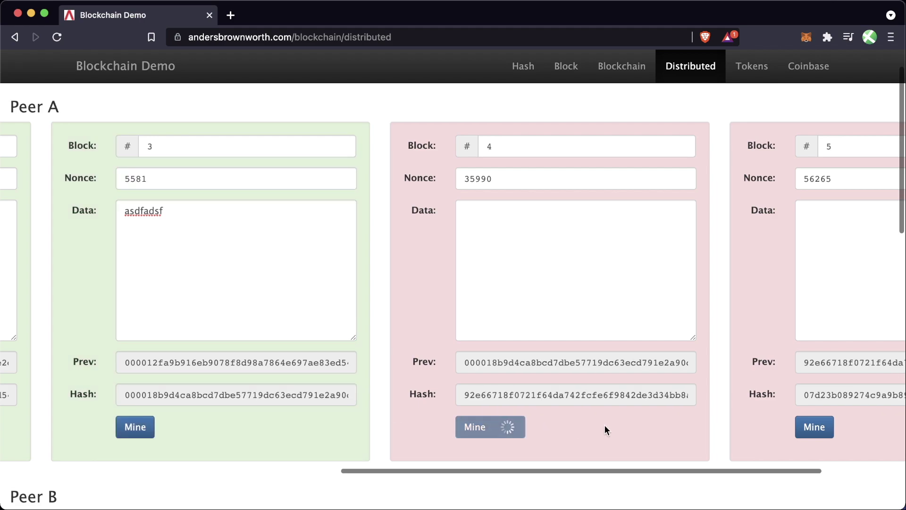
{"action": "scroll", "coordinate": [654, 426], "scroll_direction": "right", "scroll_amount": 3}
{"action": "left_click", "coordinate": [695, 431]}
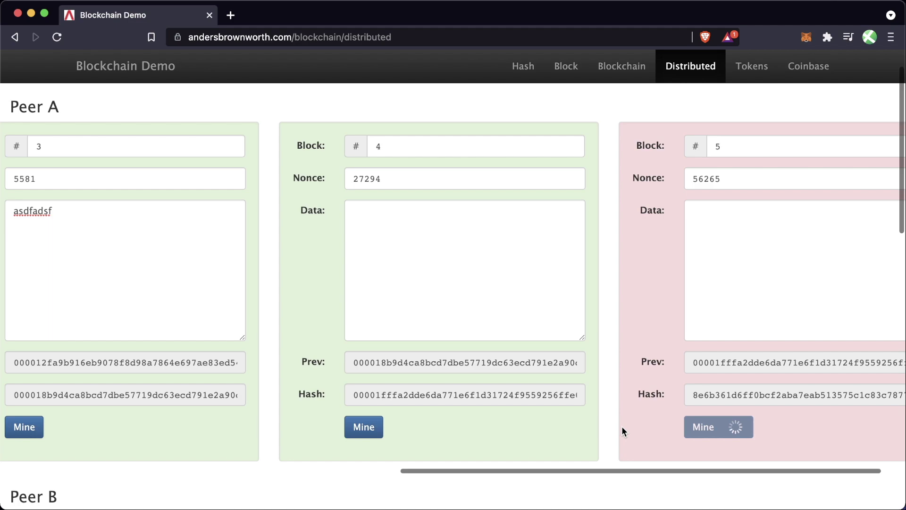
{"action": "scroll", "coordinate": [625, 426], "scroll_direction": "right", "scroll_amount": 2}
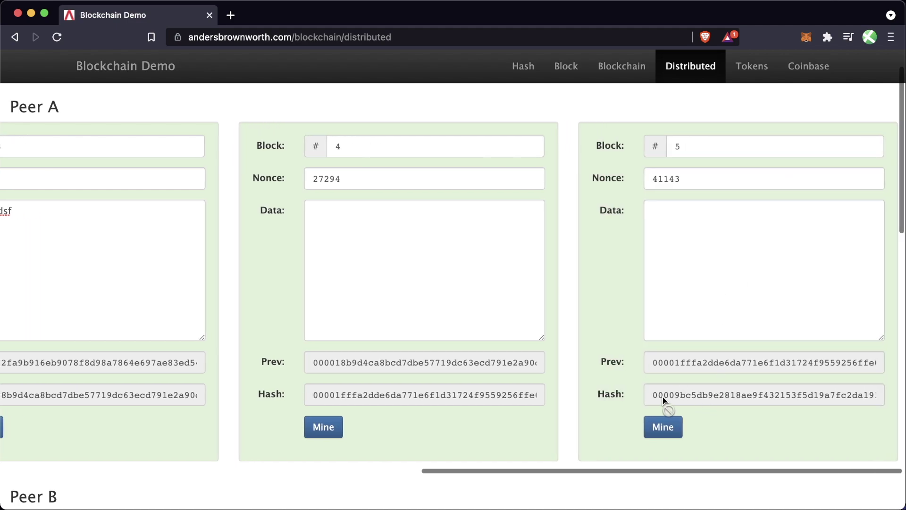
- Inspect the re-mined block 5 hash in Peer A's chain and the altered data in its block 3
{"action": "left_click_drag", "start_coordinate": [676, 395], "coordinate": [647, 394]}
{"action": "left_click", "coordinate": [608, 298]}
{"action": "scroll", "coordinate": [580, 305], "scroll_direction": "left", "scroll_amount": 5}
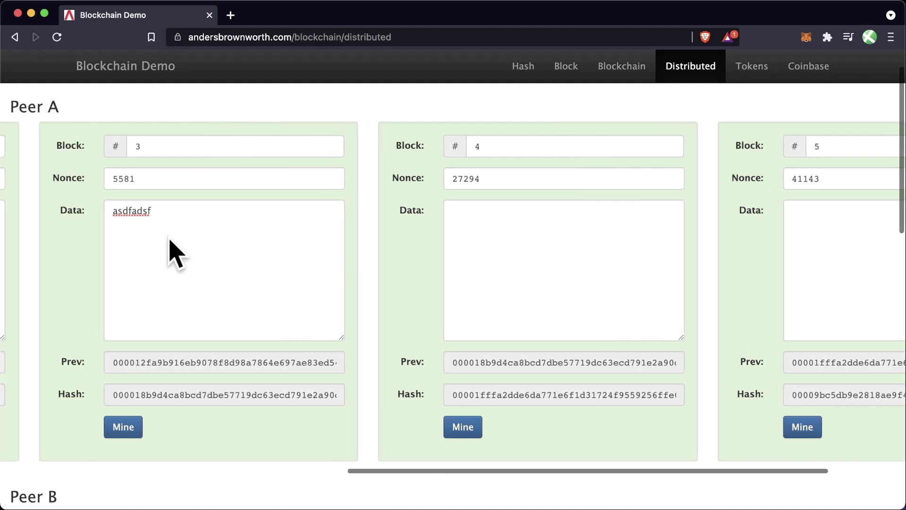
{"action": "left_click", "coordinate": [114, 219]}
{"action": "double_click", "coordinate": [130, 212]}
{"action": "double_click", "coordinate": [135, 211]}
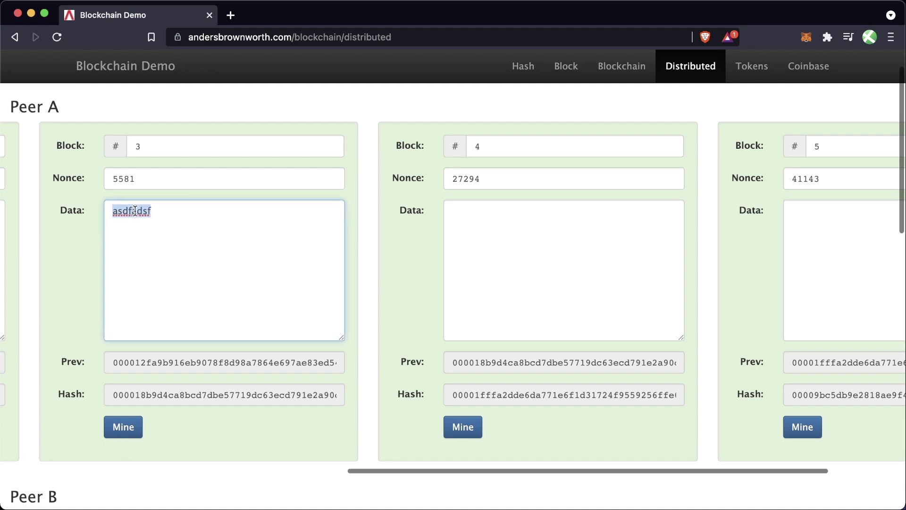
{"action": "left_click", "coordinate": [184, 241]}
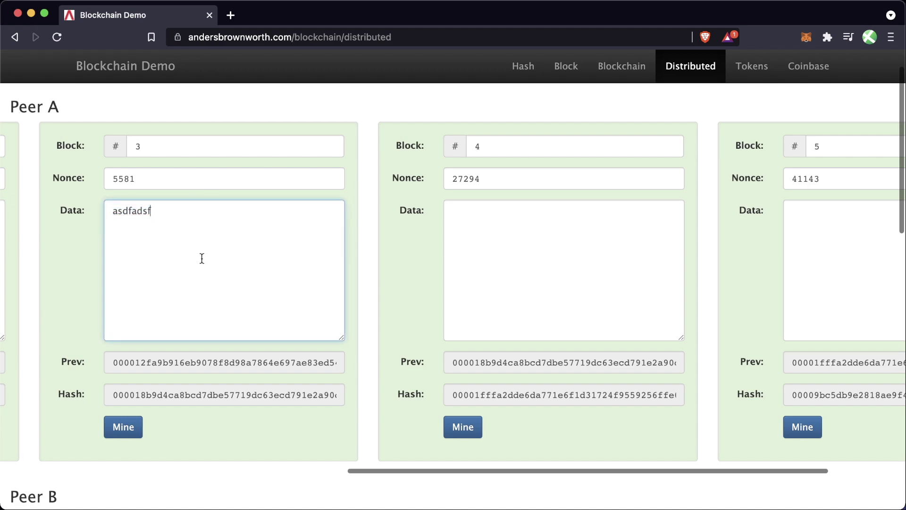
- Compare the hash of Peer A's re-mined block 5 with the hash of block 5 in Peer B's chain
{"action": "scroll", "coordinate": [401, 301], "scroll_direction": "right", "scroll_amount": 5}
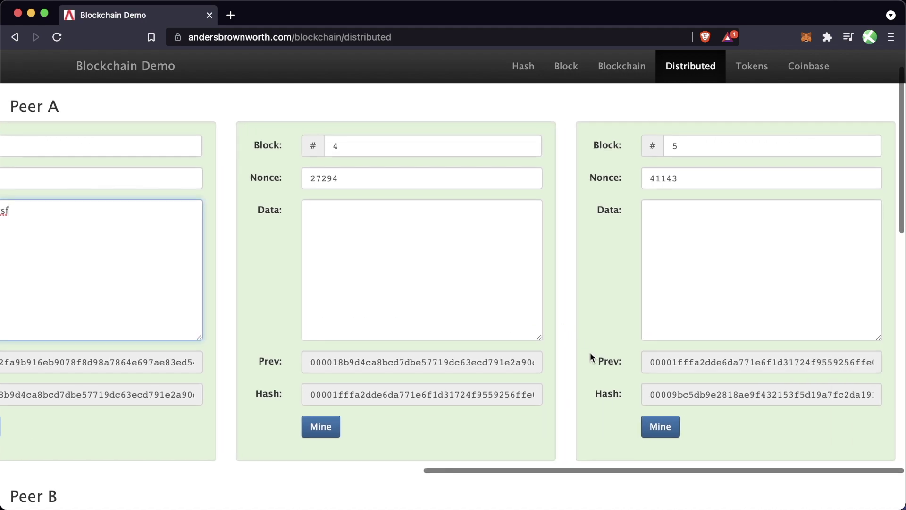
{"action": "scroll", "coordinate": [585, 347], "scroll_direction": "down", "scroll_amount": 3}
{"action": "scroll", "coordinate": [587, 354], "scroll_direction": "down", "scroll_amount": 1}
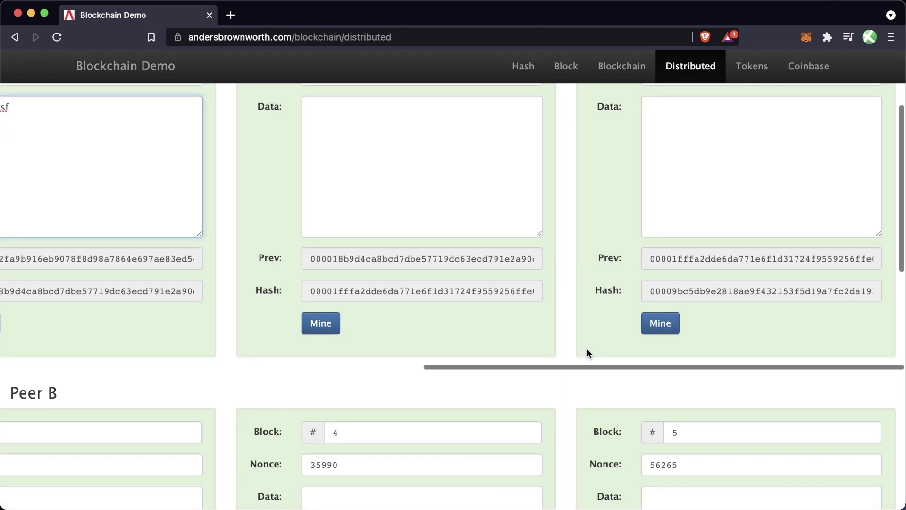
{"action": "scroll", "coordinate": [587, 351], "scroll_direction": "down", "scroll_amount": 1}
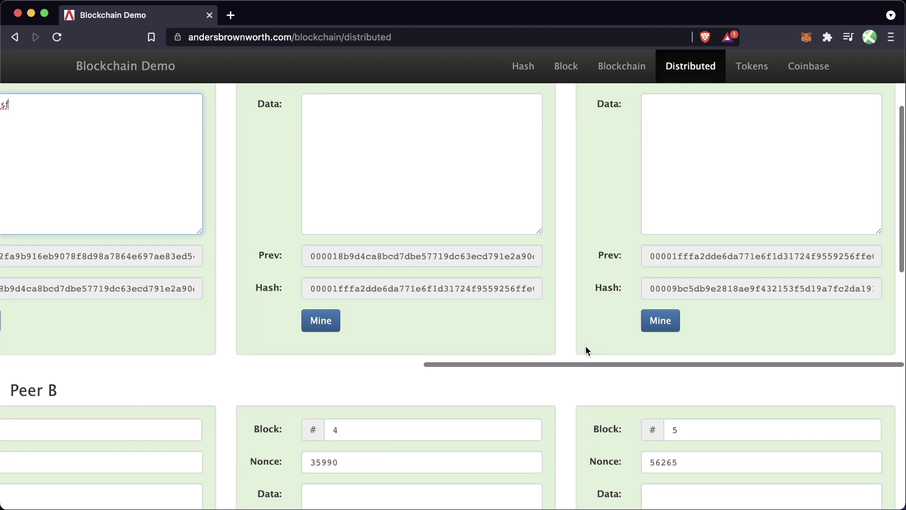
{"action": "scroll", "coordinate": [587, 350], "scroll_direction": "up", "scroll_amount": 5}
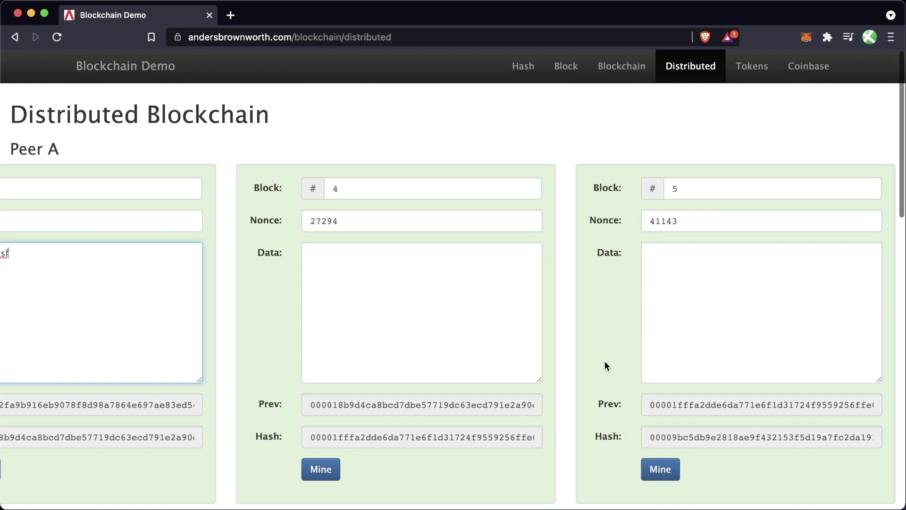
{"action": "scroll", "coordinate": [606, 363], "scroll_direction": "down", "scroll_amount": 1}
{"action": "scroll", "coordinate": [718, 386], "scroll_direction": "down", "scroll_amount": 1}
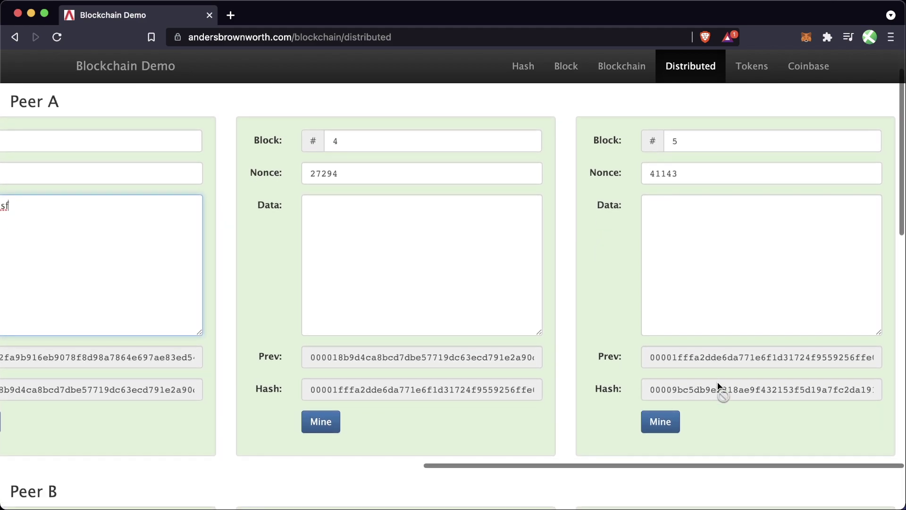
{"action": "double_click", "coordinate": [710, 396]}
{"action": "left_click_drag", "start_coordinate": [668, 392], "coordinate": [596, 355]}
{"action": "scroll", "coordinate": [597, 355], "scroll_direction": "down", "scroll_amount": 5}
{"action": "scroll", "coordinate": [596, 359], "scroll_direction": "down", "scroll_amount": 3}
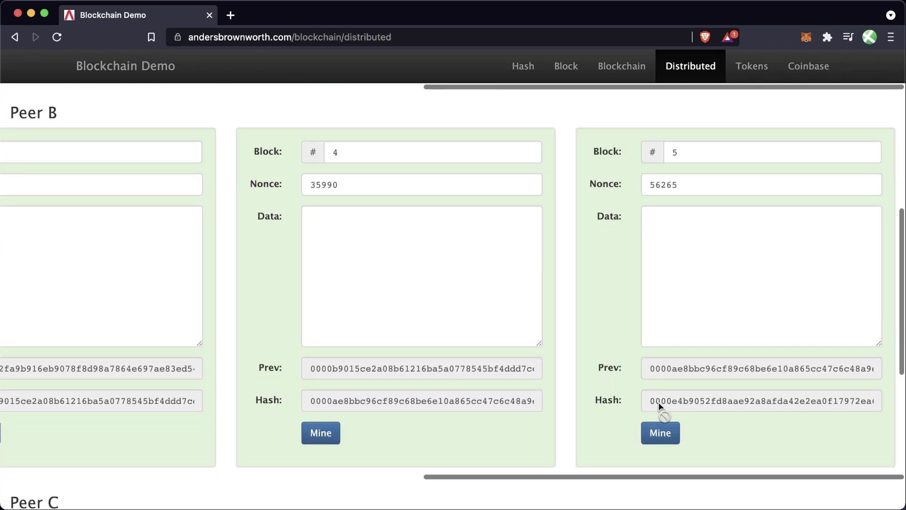
{"action": "scroll", "coordinate": [628, 400], "scroll_direction": "up", "scroll_amount": 5}
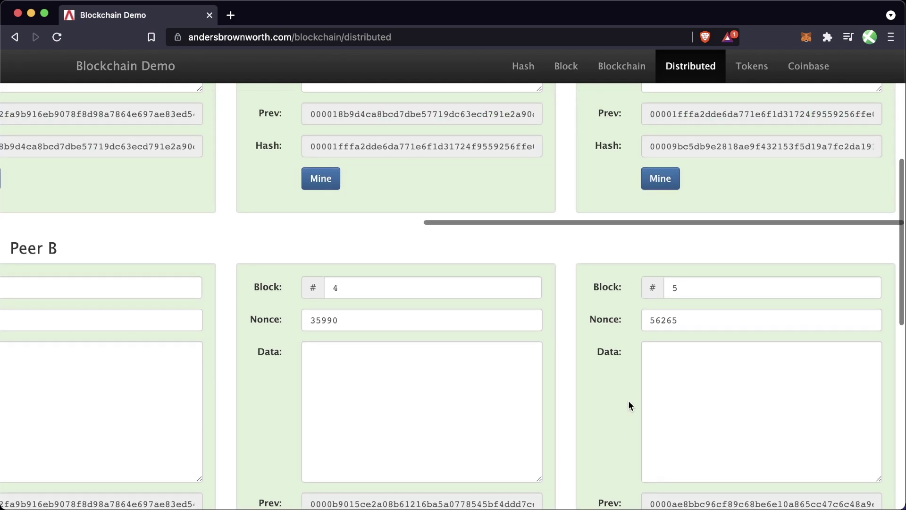
{"action": "scroll", "coordinate": [665, 298], "scroll_direction": "up", "scroll_amount": 2}
{"action": "scroll", "coordinate": [670, 307], "scroll_direction": "down", "scroll_amount": 5}
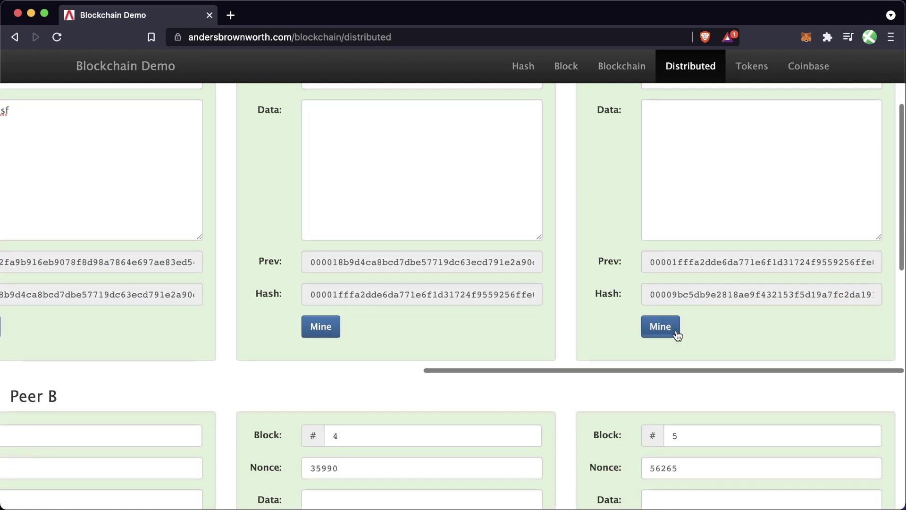
- Compare the block 5 hashes in the chains of Peer B and Peer C with the one in Peer A's chain
{"action": "scroll", "coordinate": [654, 408], "scroll_direction": "down", "scroll_amount": 3}
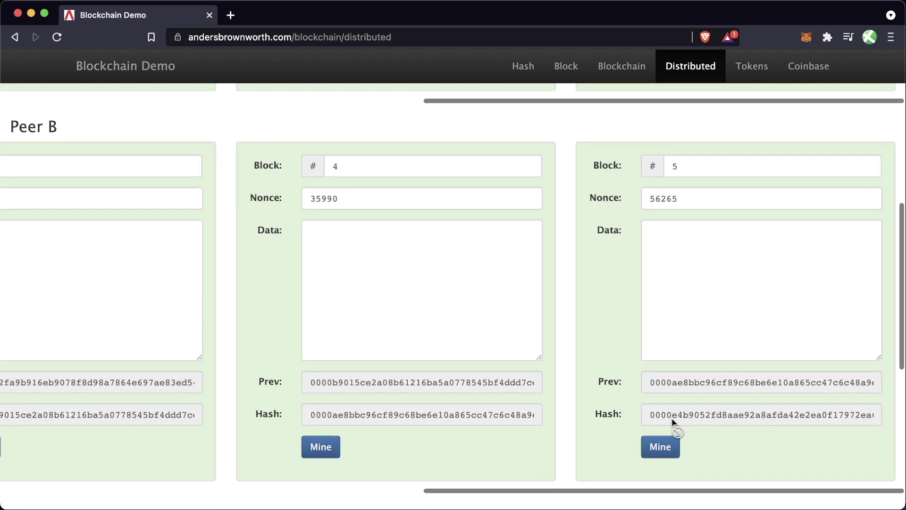
{"action": "scroll", "coordinate": [656, 406], "scroll_direction": "down", "scroll_amount": 7}
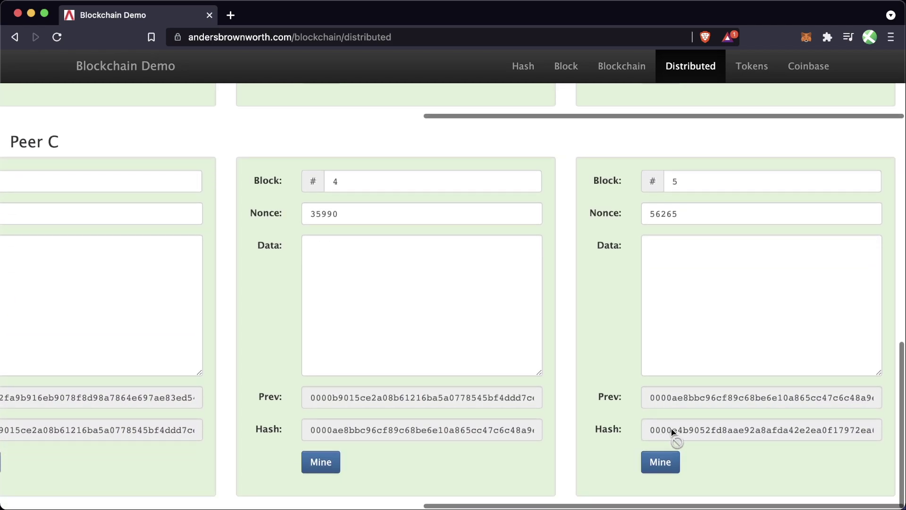
{"action": "double_click", "coordinate": [669, 430]}
{"action": "left_click", "coordinate": [654, 431]}
{"action": "scroll", "coordinate": [633, 425], "scroll_direction": "up", "scroll_amount": 7}
{"action": "scroll", "coordinate": [603, 392], "scroll_direction": "down", "scroll_amount": 7}
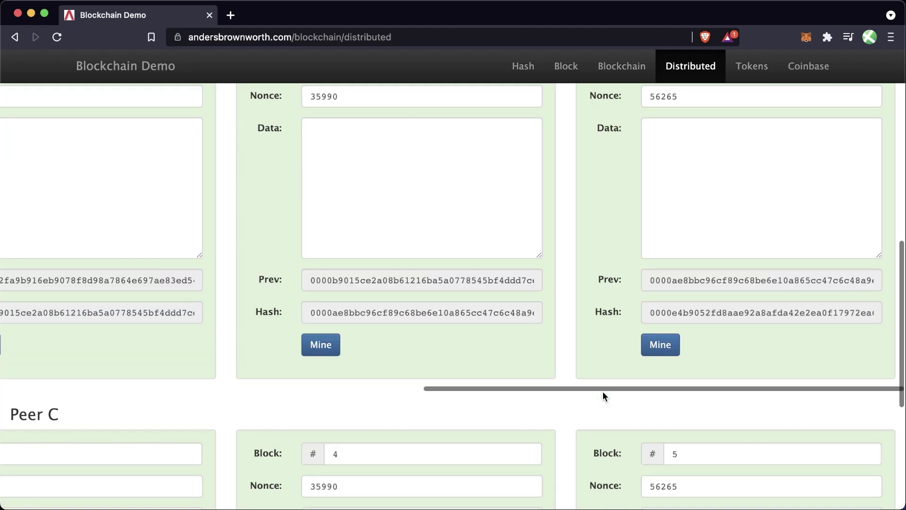
{"action": "scroll", "coordinate": [607, 390], "scroll_direction": "up", "scroll_amount": 15}
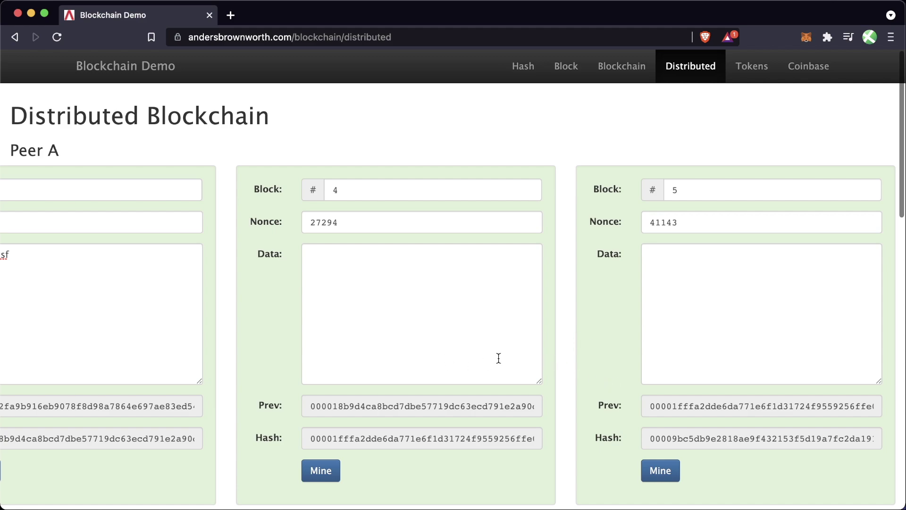
- Go back to block 3 in Peer A's chain and highlight its altered data "asdfadsf"
{"action": "scroll", "coordinate": [496, 361], "scroll_direction": "left", "scroll_amount": 5}
{"action": "scroll", "coordinate": [363, 326], "scroll_direction": "left", "scroll_amount": 2}
{"action": "left_click", "coordinate": [322, 251]}
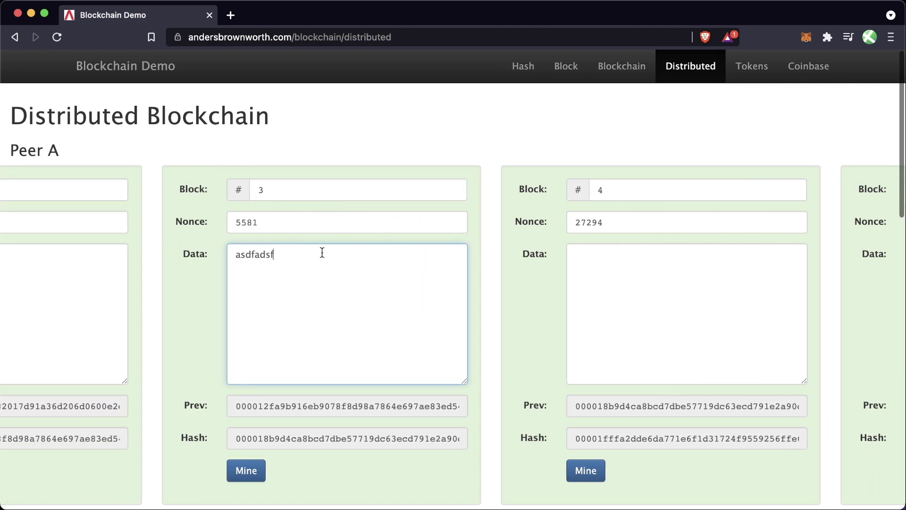
{"action": "left_click_drag", "start_coordinate": [322, 251], "coordinate": [231, 258]}
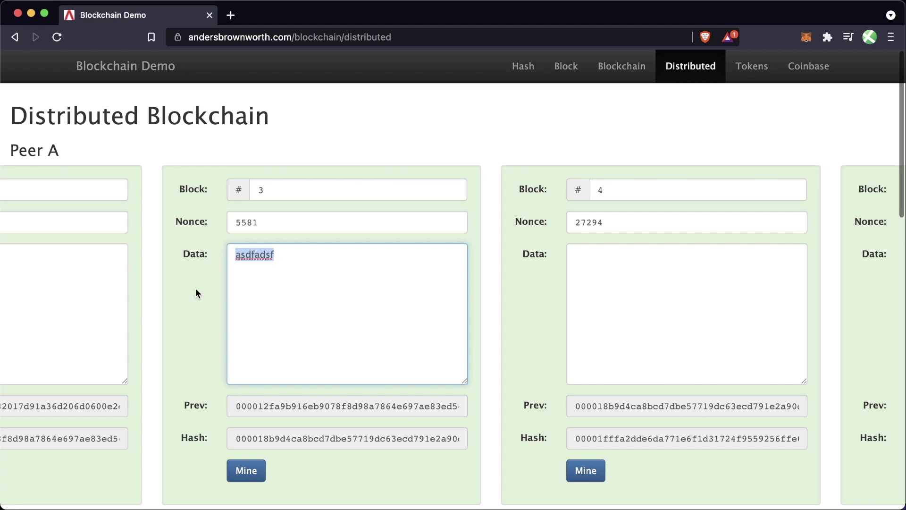
- Check the data and hash of block 3 in the chains of Peer B and Peer C
{"action": "scroll", "coordinate": [200, 286], "scroll_direction": "down", "scroll_amount": 7}
{"action": "scroll", "coordinate": [289, 263], "scroll_direction": "left", "scroll_amount": 4}
{"action": "scroll", "coordinate": [290, 269], "scroll_direction": "left", "scroll_amount": 3}
{"action": "scroll", "coordinate": [294, 304], "scroll_direction": "down", "scroll_amount": 7}
{"action": "scroll", "coordinate": [294, 303], "scroll_direction": "left", "scroll_amount": 2}
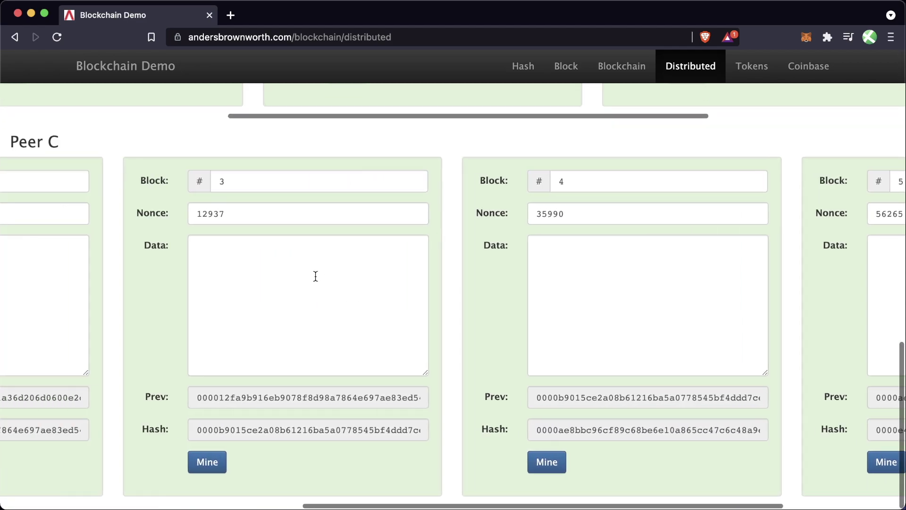
{"action": "scroll", "coordinate": [450, 422], "scroll_direction": "right", "scroll_amount": 3}
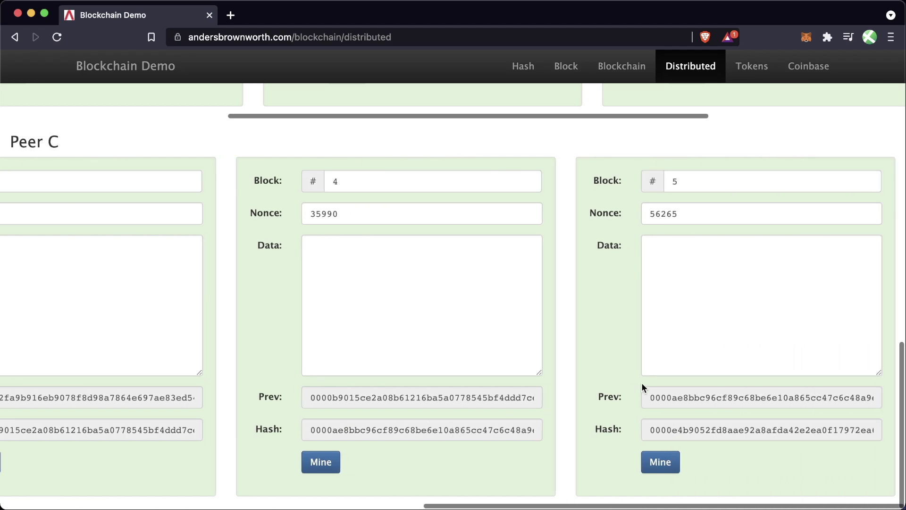
- Compare blocks 4 and 5 across all three peers, checking Peer A's altered chain against the Peer B and Peer C copies
{"action": "scroll", "coordinate": [642, 382], "scroll_direction": "up", "scroll_amount": 6}
{"action": "scroll", "coordinate": [615, 292], "scroll_direction": "right", "scroll_amount": 3}
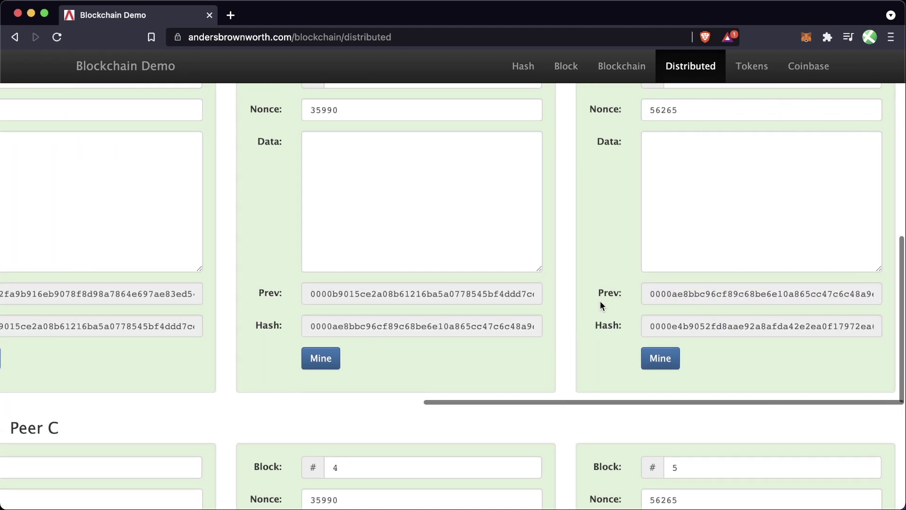
{"action": "scroll", "coordinate": [599, 301], "scroll_direction": "up", "scroll_amount": 10}
{"action": "scroll", "coordinate": [522, 307], "scroll_direction": "right", "scroll_amount": 3}
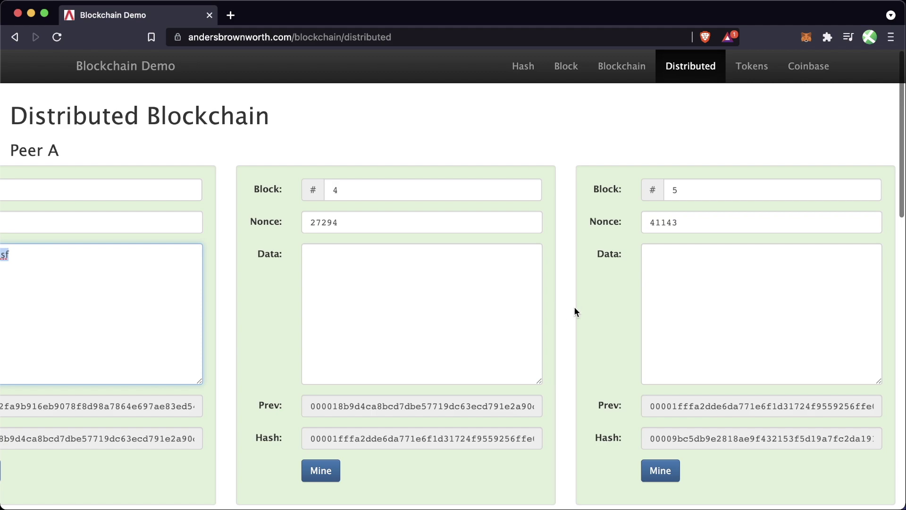
{"action": "scroll", "coordinate": [567, 310], "scroll_direction": "down", "scroll_amount": 1}
{"action": "left_click", "coordinate": [217, 323]}
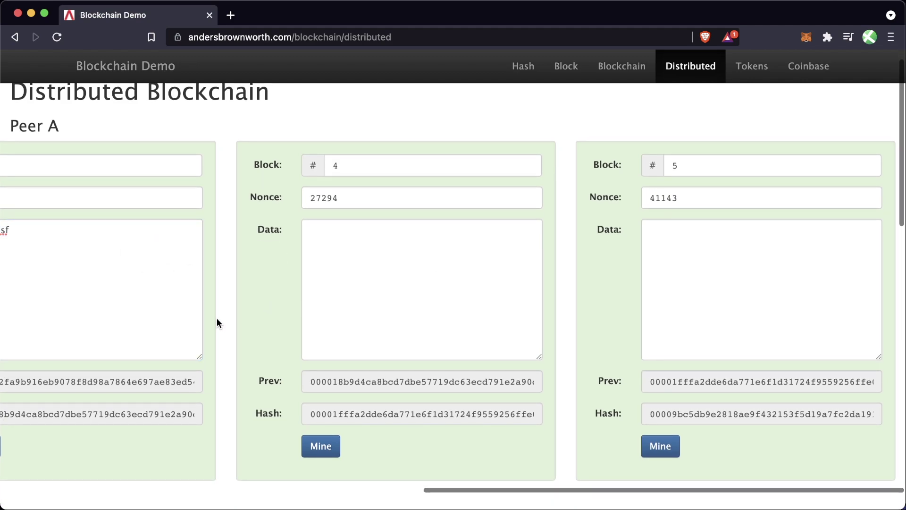
{"action": "left_click", "coordinate": [57, 274]}
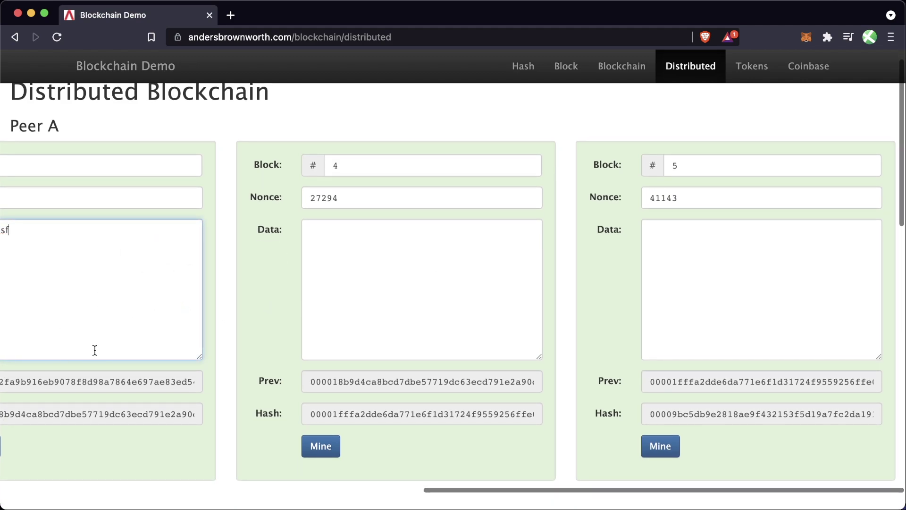
{"action": "scroll", "coordinate": [161, 300], "scroll_direction": "left", "scroll_amount": 2}
{"action": "scroll", "coordinate": [309, 297], "scroll_direction": "right", "scroll_amount": 2}
{"action": "scroll", "coordinate": [568, 330], "scroll_direction": "down", "scroll_amount": 15}
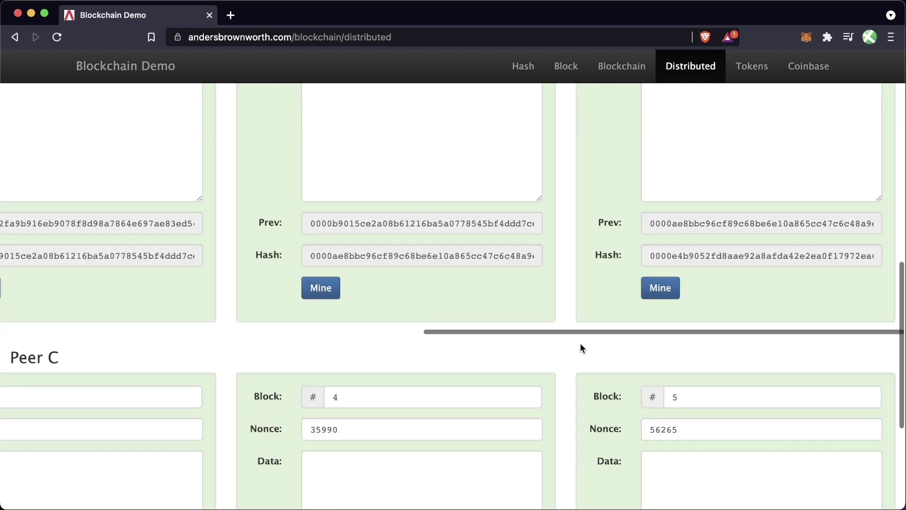
{"action": "scroll", "coordinate": [585, 378], "scroll_direction": "up", "scroll_amount": 15}
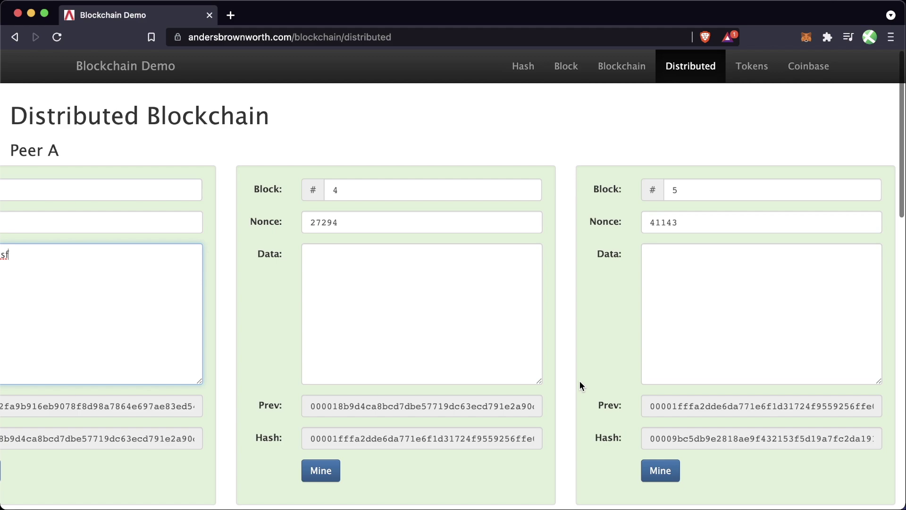
- Try "kslgfs;kldfgjsl" as the data of block 1 in Peer A's chain, and clear the field again
{"action": "scroll", "coordinate": [580, 381], "scroll_direction": "left", "scroll_amount": 15}
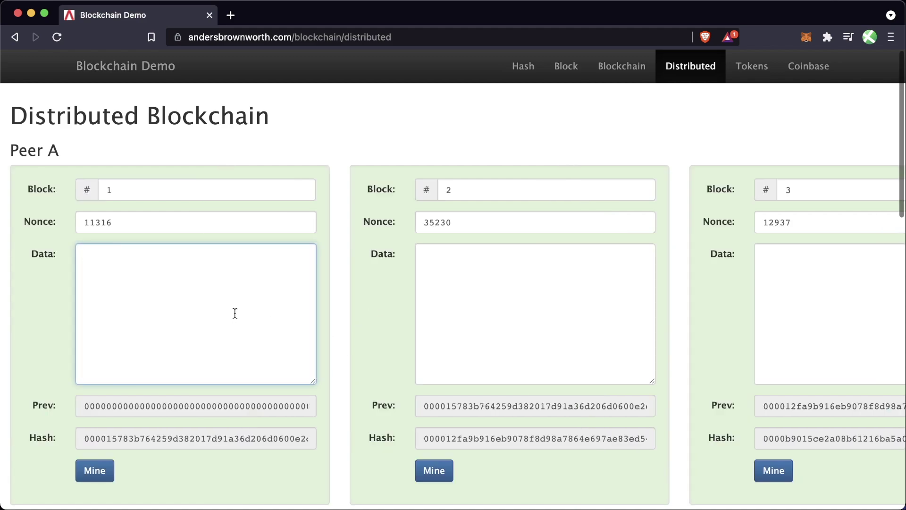
{"action": "type", "text": "kslgfs;kldfgjsl"}
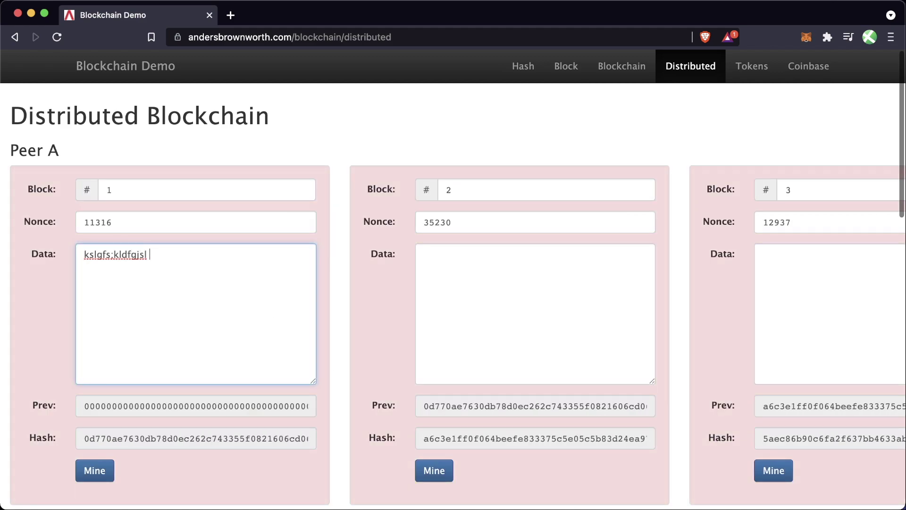
{"action": "key", "text": "super+a"}
{"action": "key", "text": "BackSpace"}
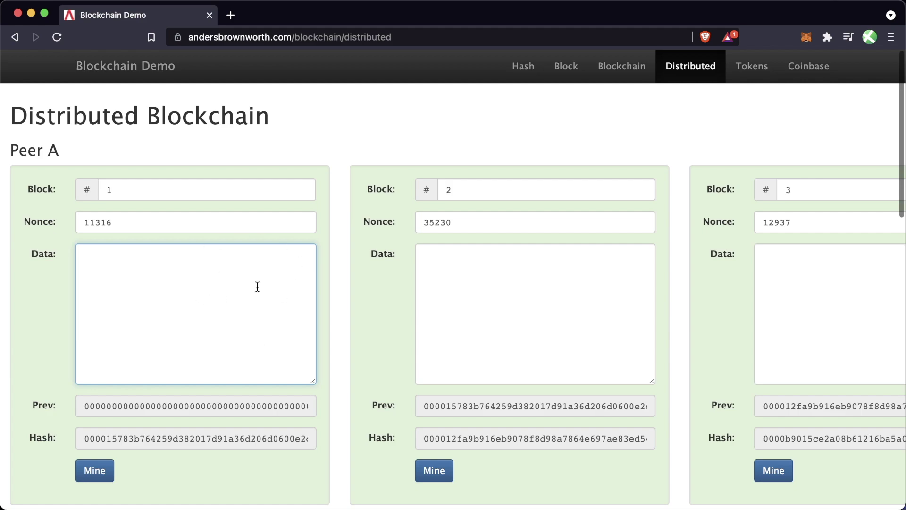
- Open the Tokens page and look over the transaction blocks in each peer's chain
{"action": "left_click", "coordinate": [761, 66]}
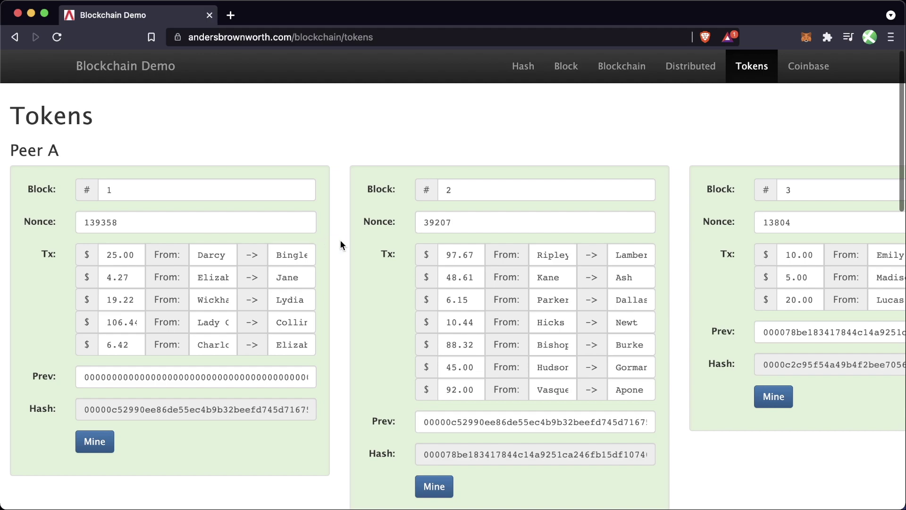
{"action": "scroll", "coordinate": [338, 238], "scroll_direction": "down", "scroll_amount": 4}
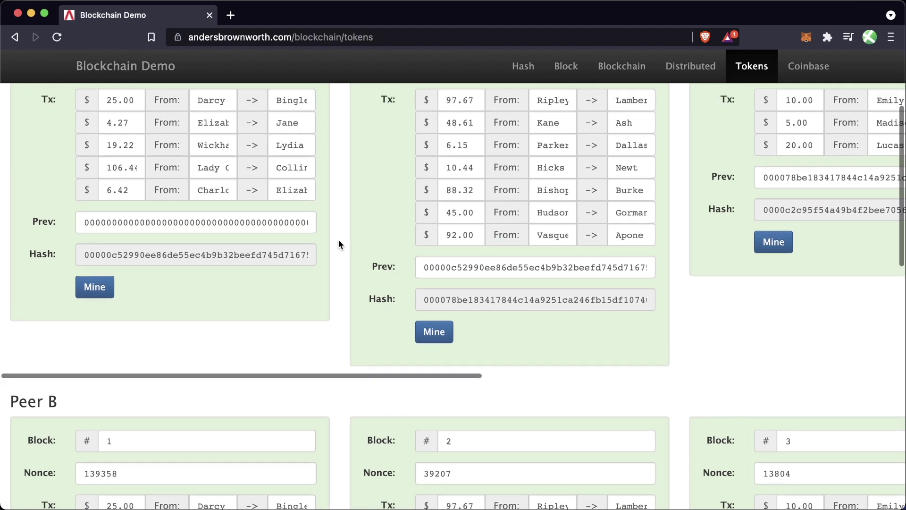
{"action": "scroll", "coordinate": [338, 239], "scroll_direction": "up", "scroll_amount": 4}
{"action": "scroll", "coordinate": [338, 243], "scroll_direction": "down", "scroll_amount": 10}
{"action": "scroll", "coordinate": [339, 244], "scroll_direction": "up", "scroll_amount": 10}
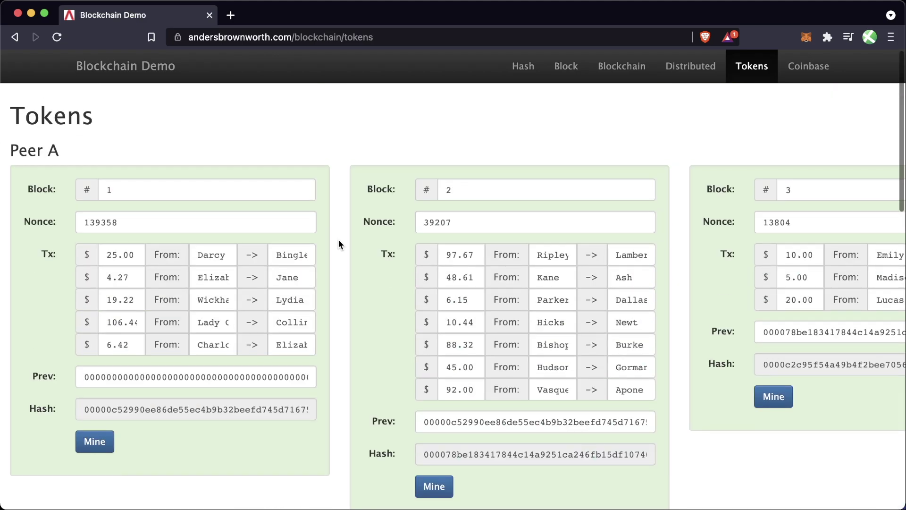
{"action": "scroll", "coordinate": [339, 243], "scroll_direction": "down", "scroll_amount": 2}
{"action": "scroll", "coordinate": [338, 239], "scroll_direction": "down", "scroll_amount": 10}
{"action": "scroll", "coordinate": [338, 239], "scroll_direction": "up", "scroll_amount": 12}
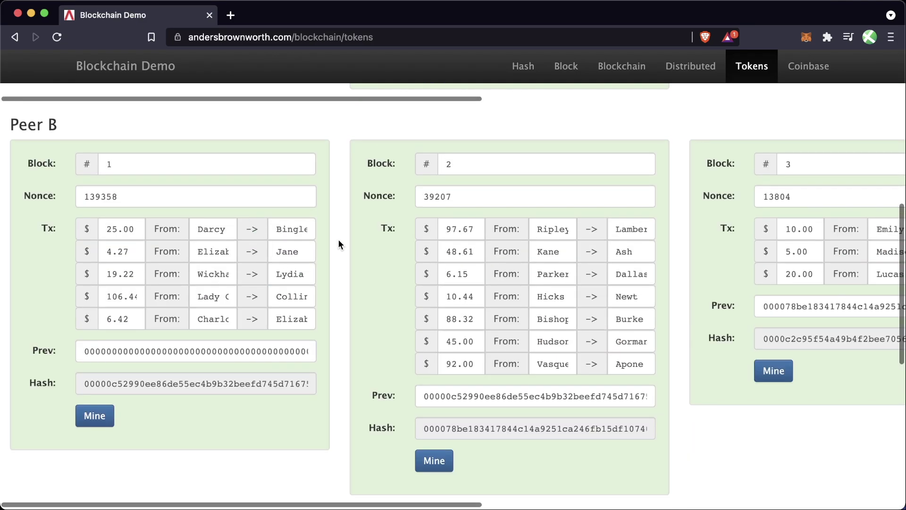
{"action": "scroll", "coordinate": [344, 255], "scroll_direction": "up", "scroll_amount": 1}
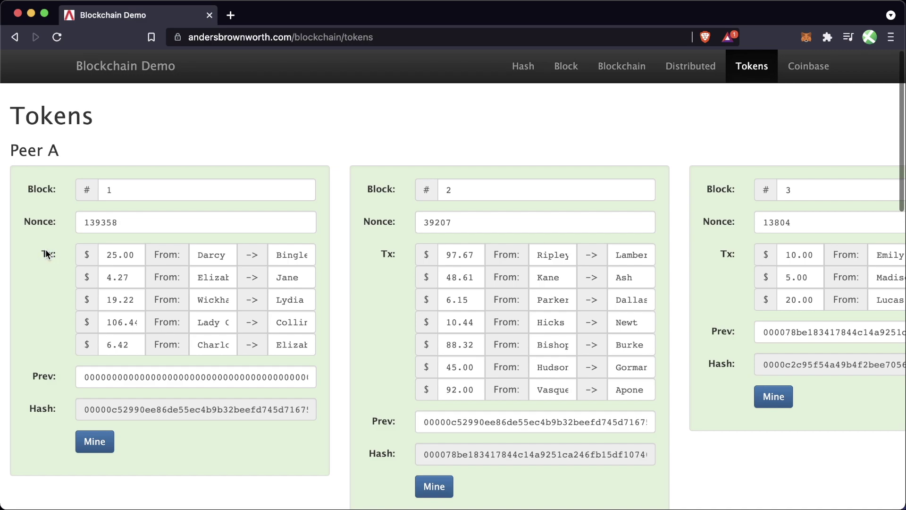
- Examine the amount, sender and recipient of the first three transactions in Peer A's block 1, with a brief visit to the Distributed page
{"action": "left_click", "coordinate": [106, 258]}
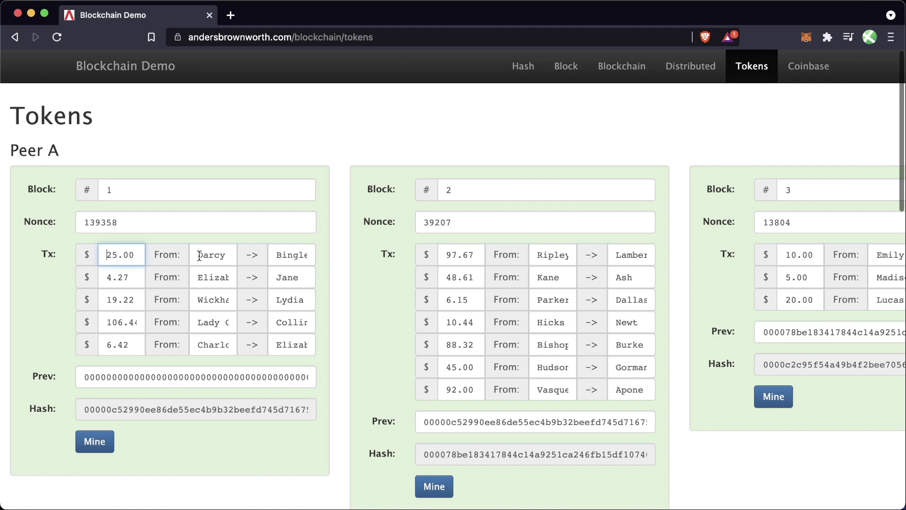
{"action": "double_click", "coordinate": [209, 255]}
{"action": "left_click", "coordinate": [275, 254]}
{"action": "key", "text": "End"}
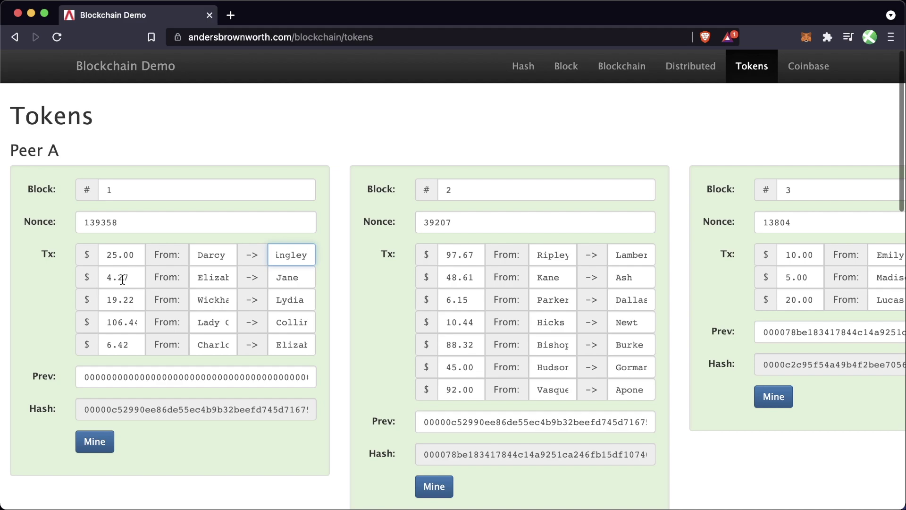
{"action": "left_click", "coordinate": [213, 277]}
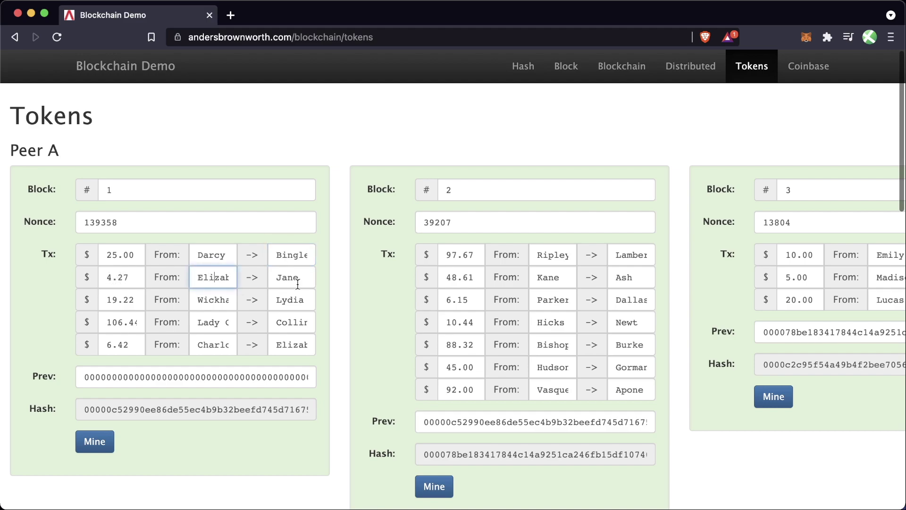
{"action": "left_click_drag", "start_coordinate": [105, 300], "coordinate": [136, 301]}
{"action": "left_click", "coordinate": [135, 302]}
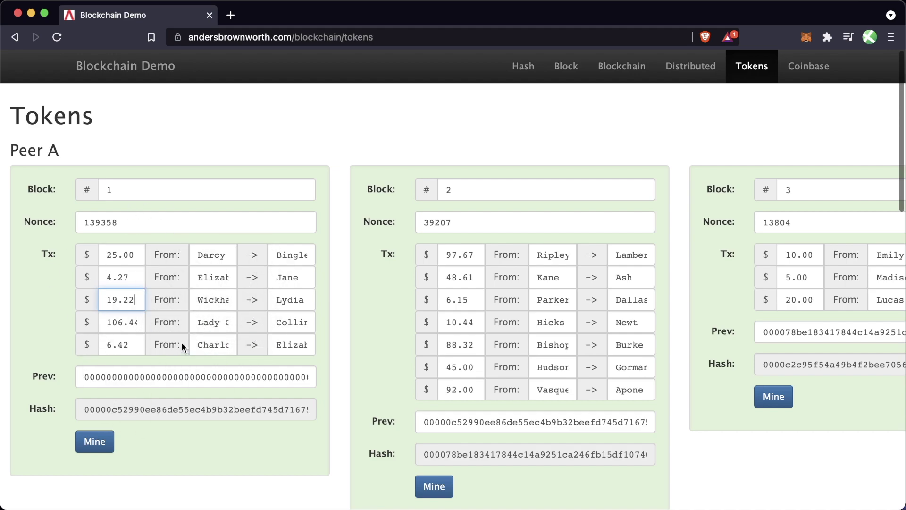
{"action": "left_click", "coordinate": [703, 72]}
{"action": "left_click", "coordinate": [747, 68]}
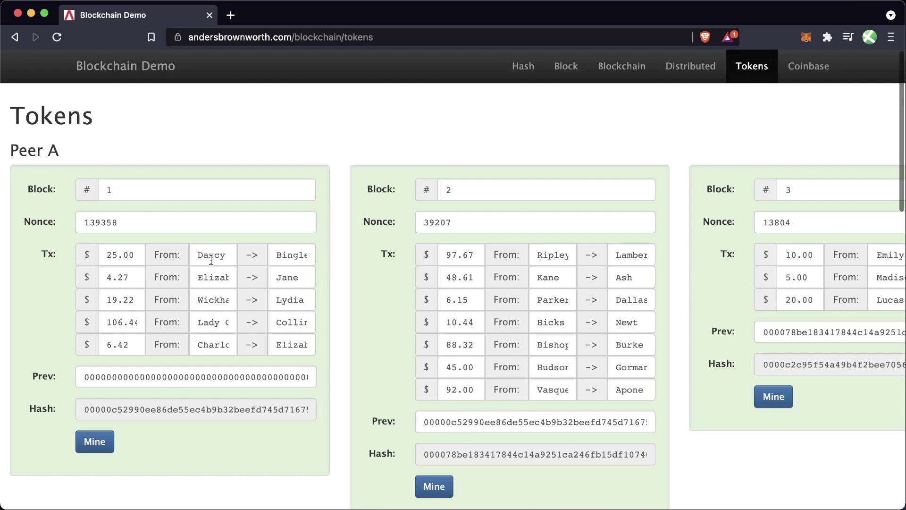
- Set the second transaction's amount in Peer A's block 1 to 100 and compare the chain with the other peers' copies
{"action": "double_click", "coordinate": [135, 278]}
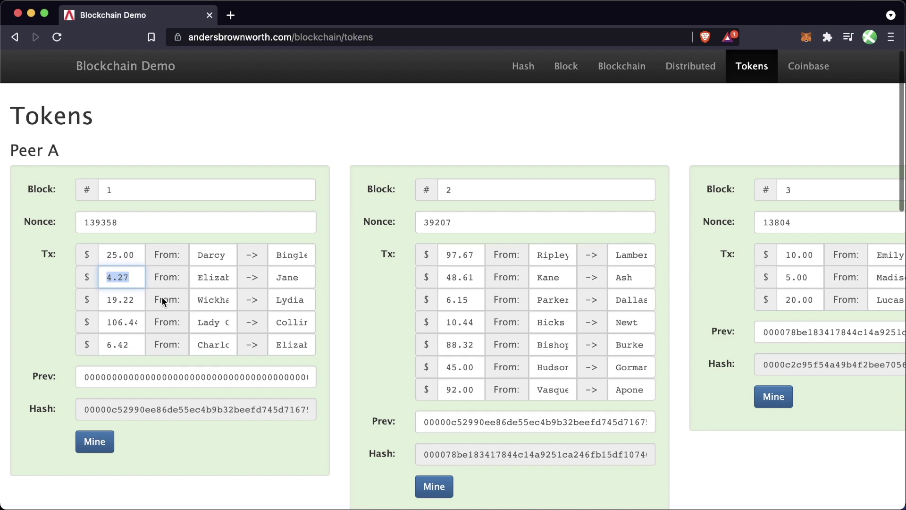
{"action": "type", "text": "100"}
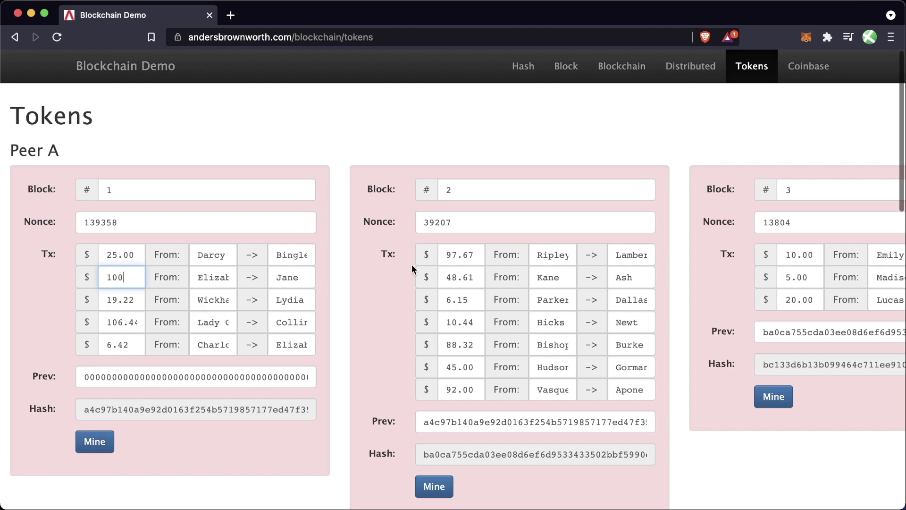
{"action": "scroll", "coordinate": [361, 316], "scroll_direction": "right", "scroll_amount": 10}
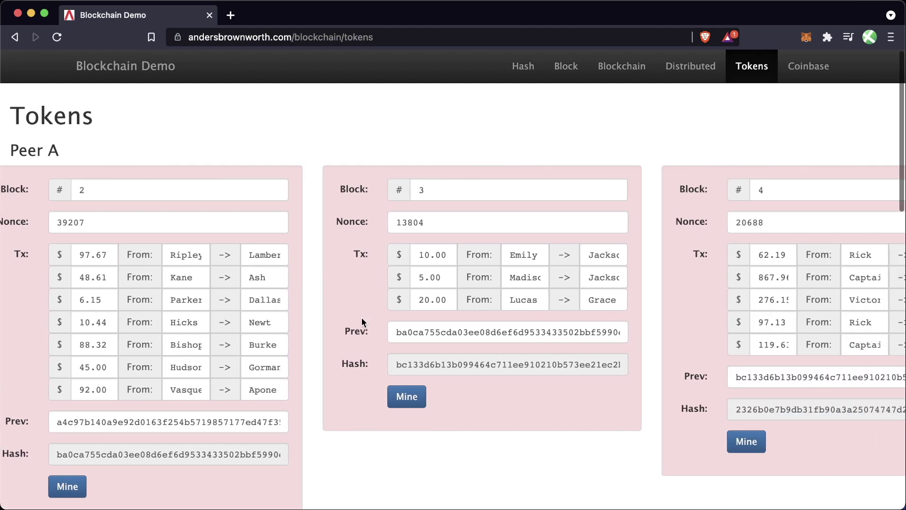
{"action": "scroll", "coordinate": [361, 317], "scroll_direction": "left", "scroll_amount": 10}
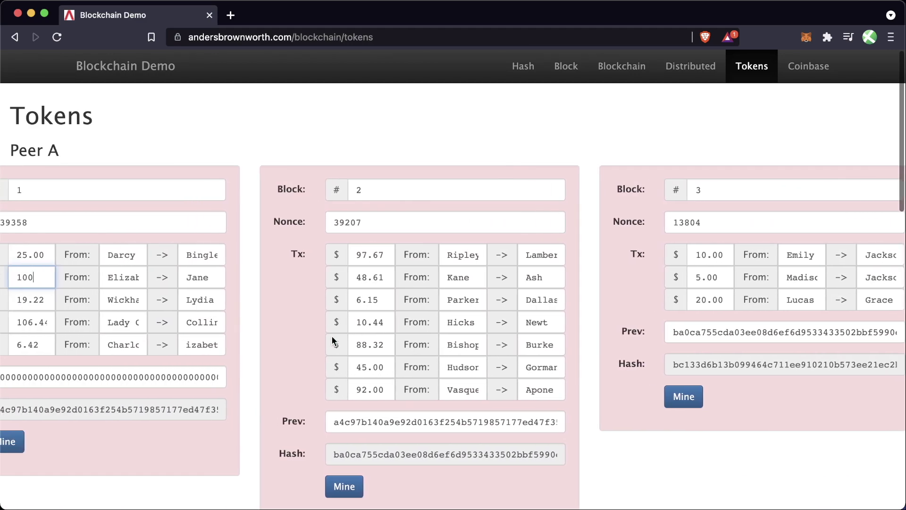
{"action": "scroll", "coordinate": [355, 373], "scroll_direction": "down", "scroll_amount": 15}
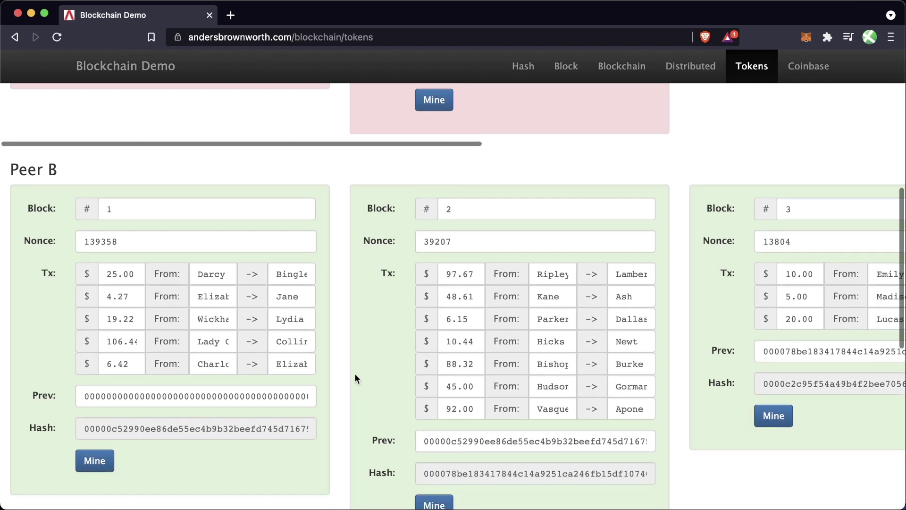
{"action": "scroll", "coordinate": [355, 378], "scroll_direction": "down", "scroll_amount": 3}
{"action": "scroll", "coordinate": [355, 375], "scroll_direction": "up", "scroll_amount": 20}
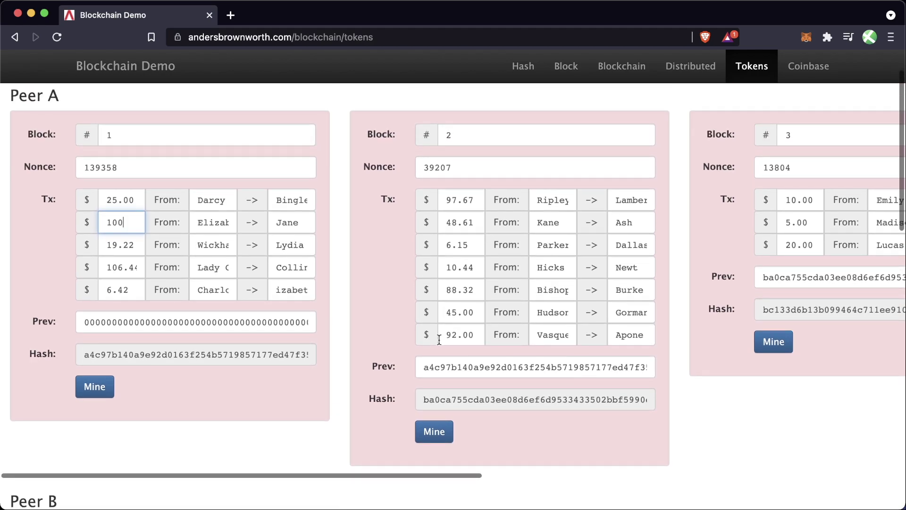
- Restore the second transaction's amount in Peer A's block 1 to 4.27 and check the chain through block 5
{"action": "key", "text": "BackSpace"}
{"action": "key", "text": "BackSpace"}
{"action": "key", "text": "BackSpace"}
{"action": "type", "text": "4.27"}
{"action": "left_click", "coordinate": [336, 348]}
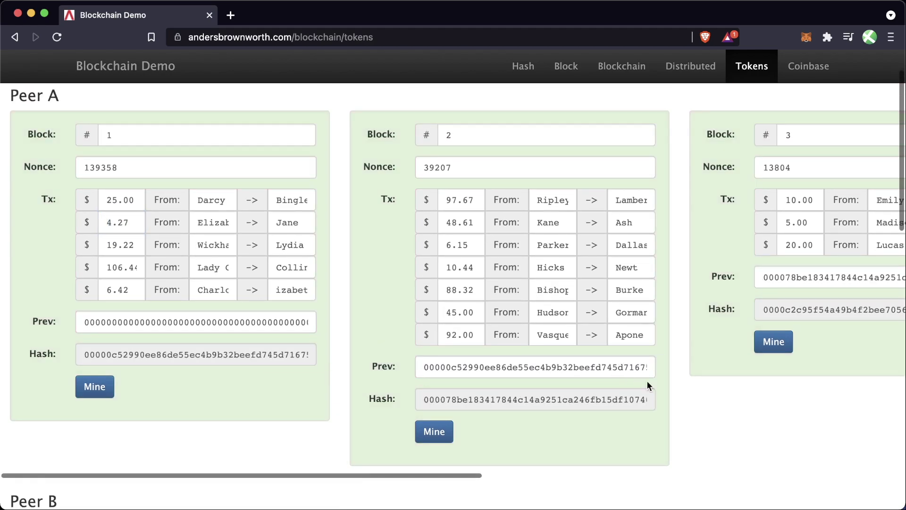
{"action": "scroll", "coordinate": [694, 434], "scroll_direction": "right", "scroll_amount": 15}
{"action": "scroll", "coordinate": [771, 378], "scroll_direction": "up", "scroll_amount": 2}
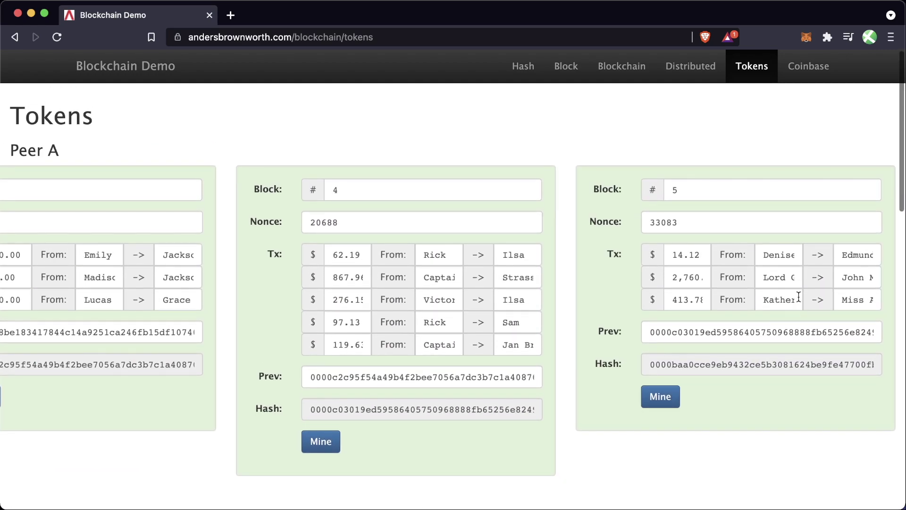
- Set the third transaction's amount in Peer A's block 5 to 1 and mine that block again
{"action": "double_click", "coordinate": [686, 293]}
{"action": "left_click", "coordinate": [840, 297]}
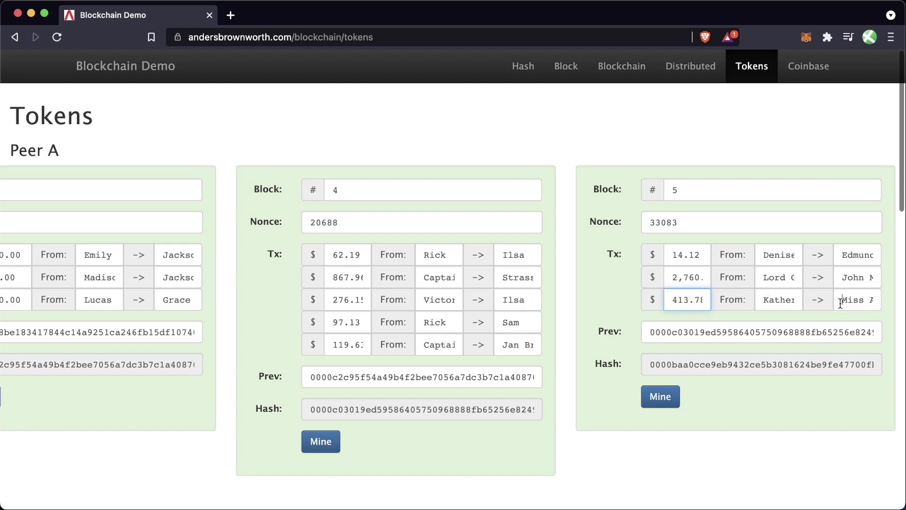
{"action": "key", "text": "End"}
{"action": "left_click", "coordinate": [678, 301]}
{"action": "key", "text": "super+a"}
{"action": "type", "text": "1"}
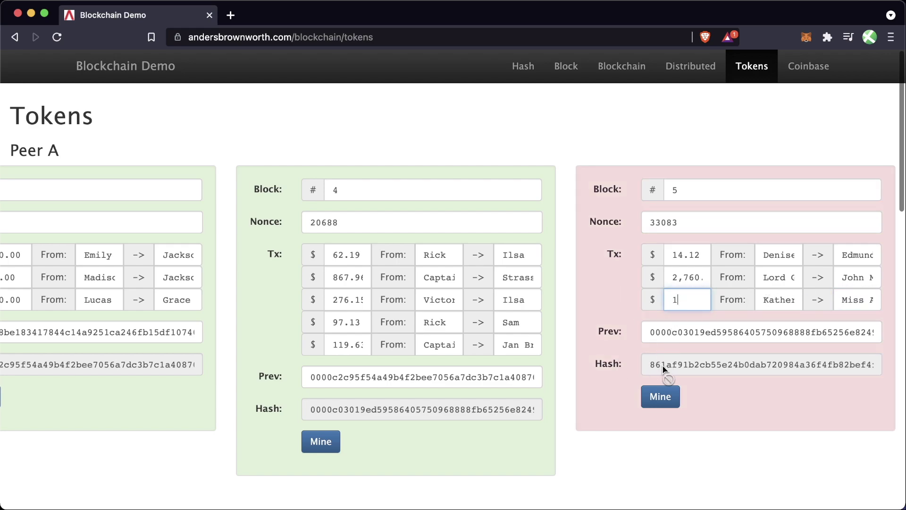
{"action": "left_click", "coordinate": [665, 396]}
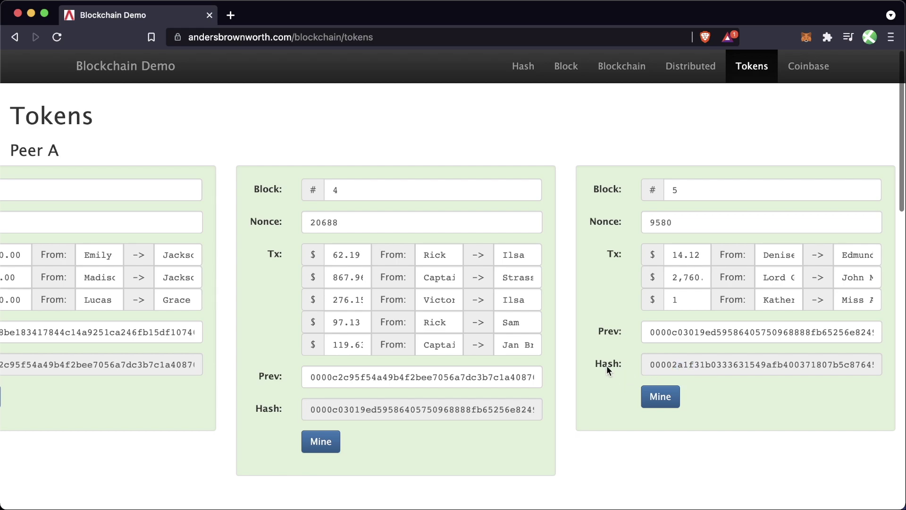
- Compare the hash of block 5 in Peer B's and Peer C's token chains with Peer A's copy
{"action": "scroll", "coordinate": [610, 366], "scroll_direction": "down", "scroll_amount": 8}
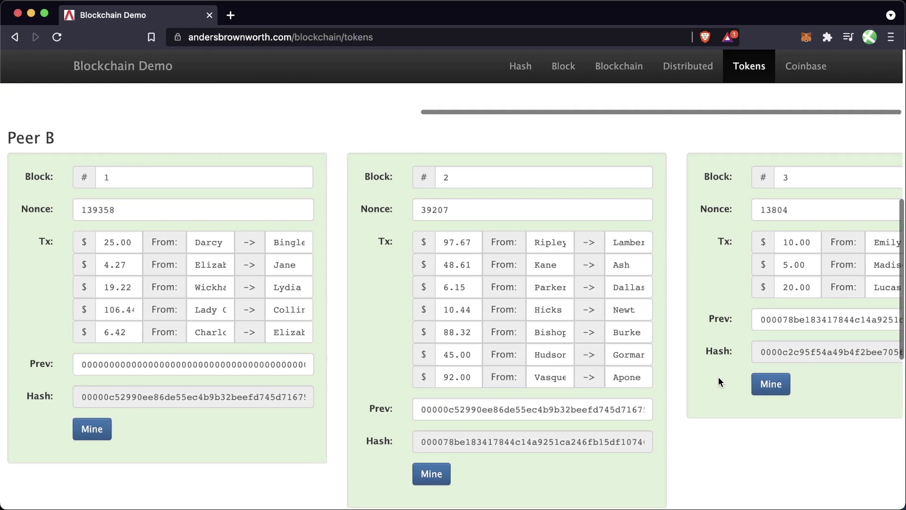
{"action": "scroll", "coordinate": [693, 415], "scroll_direction": "right", "scroll_amount": 5}
{"action": "scroll", "coordinate": [693, 412], "scroll_direction": "right", "scroll_amount": 6}
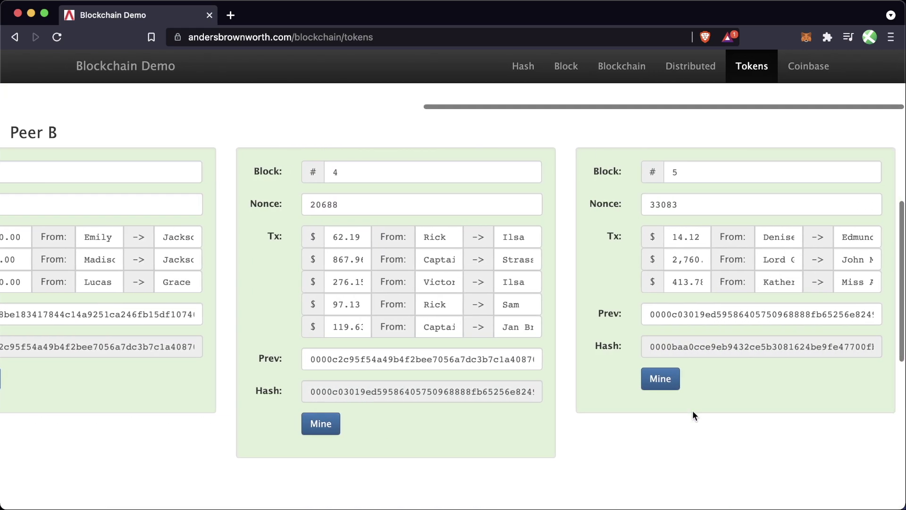
{"action": "scroll", "coordinate": [616, 378], "scroll_direction": "down", "scroll_amount": 8}
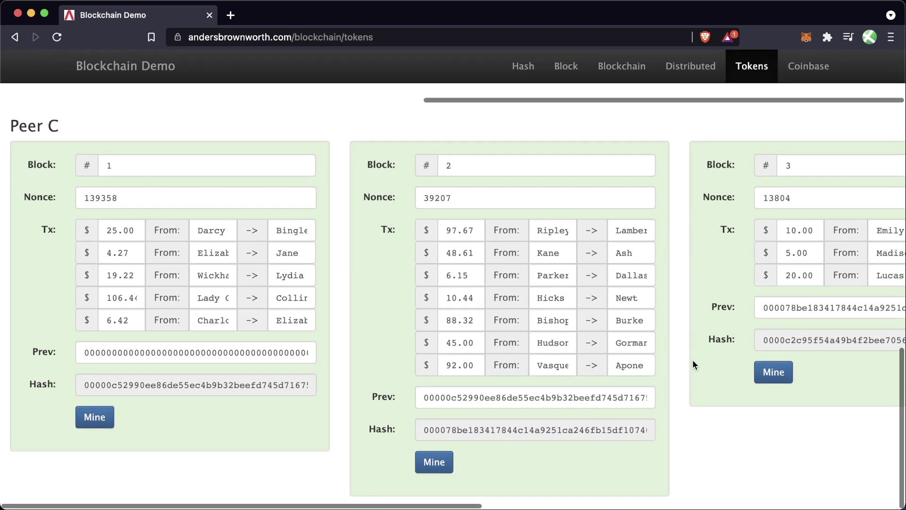
{"action": "scroll", "coordinate": [689, 368], "scroll_direction": "right", "scroll_amount": 15}
{"action": "left_click_drag", "start_coordinate": [673, 348], "coordinate": [696, 344]}
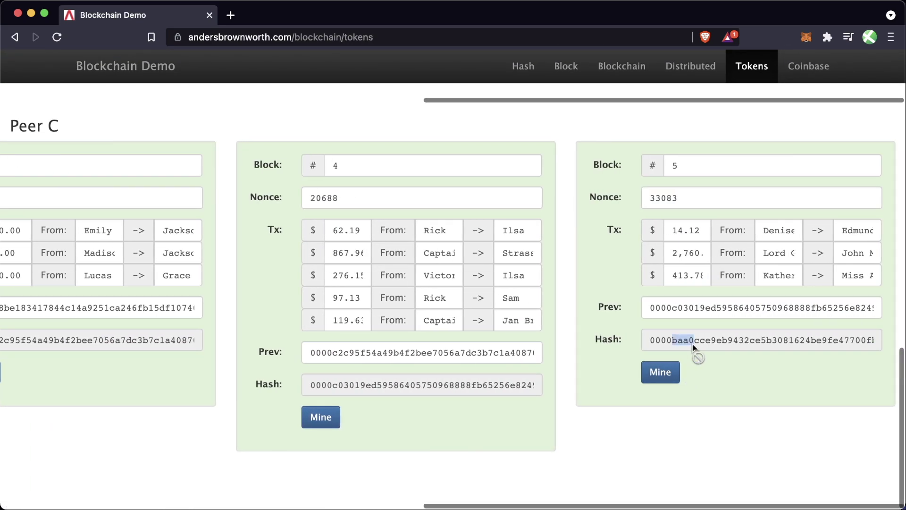
{"action": "left_click", "coordinate": [617, 433]}
{"action": "scroll", "coordinate": [641, 349], "scroll_direction": "up", "scroll_amount": 5}
{"action": "scroll", "coordinate": [642, 353], "scroll_direction": "up", "scroll_amount": 12}
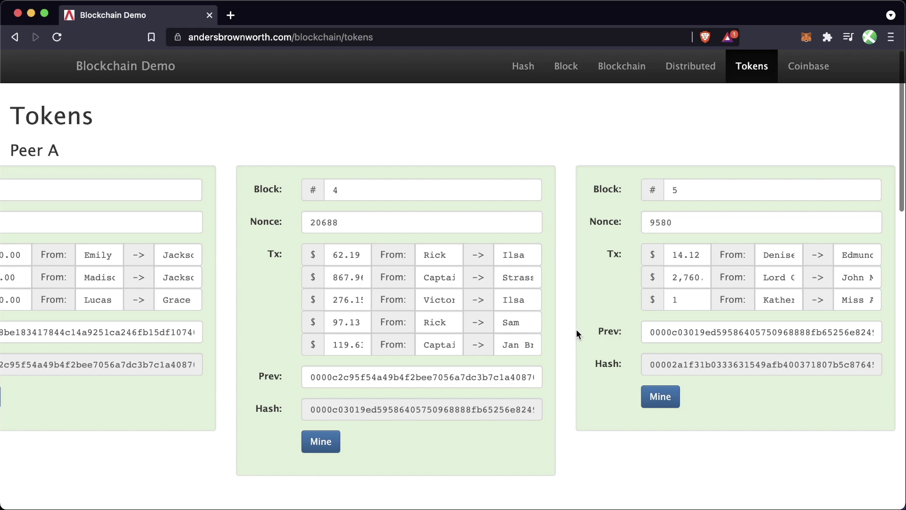
- Visit the Hash page briefly, return to Tokens, and examine the amount, sender and recipient of the first transaction in Peer A's block 1
{"action": "key", "text": "Tab"}
{"action": "left_click", "coordinate": [523, 67]}
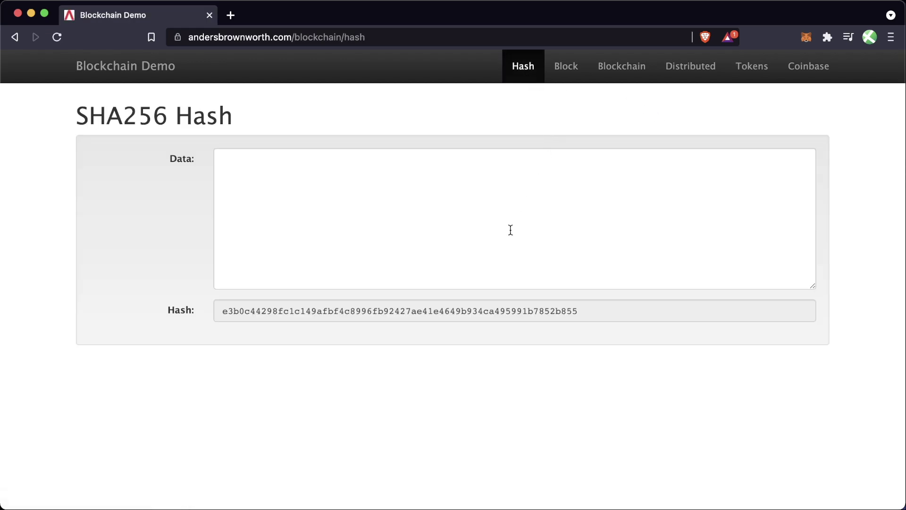
{"action": "left_click", "coordinate": [751, 65]}
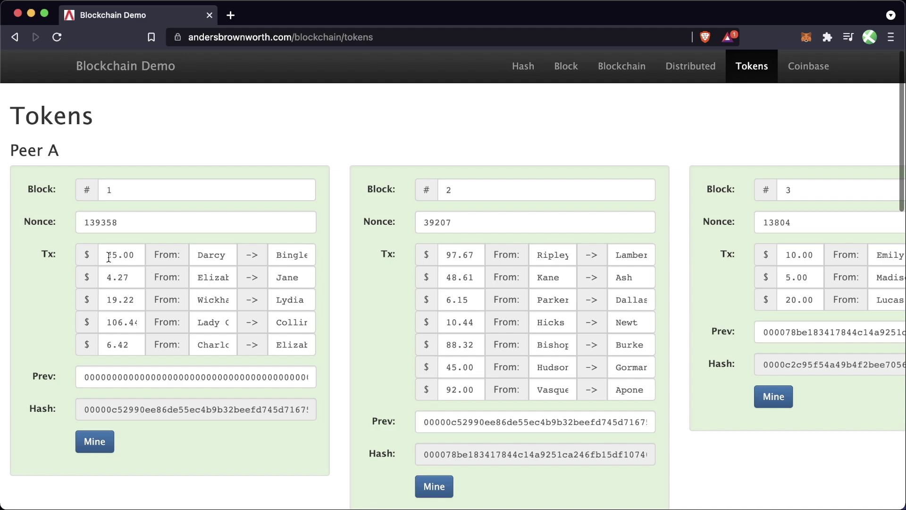
{"action": "double_click", "coordinate": [206, 254]}
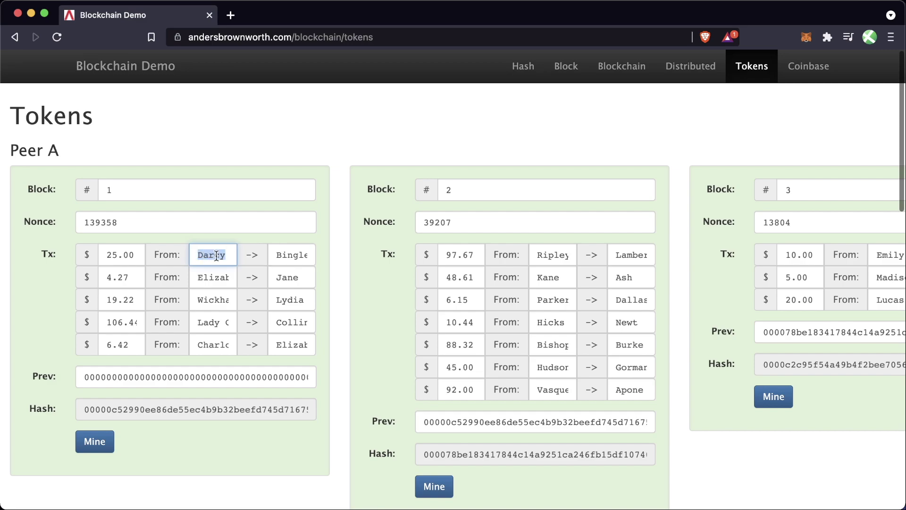
{"action": "left_click", "coordinate": [122, 256]}
{"action": "double_click", "coordinate": [122, 256]}
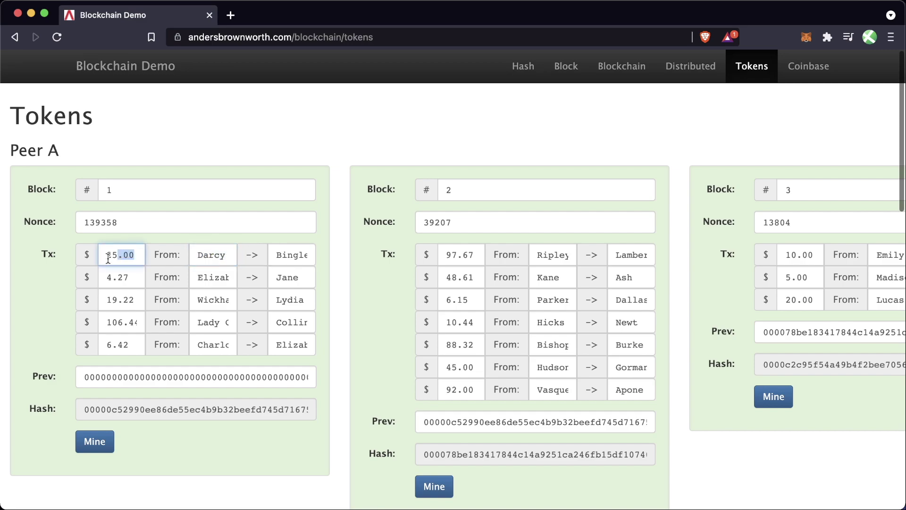
{"action": "double_click", "coordinate": [224, 253]}
{"action": "key", "text": "Tab"}
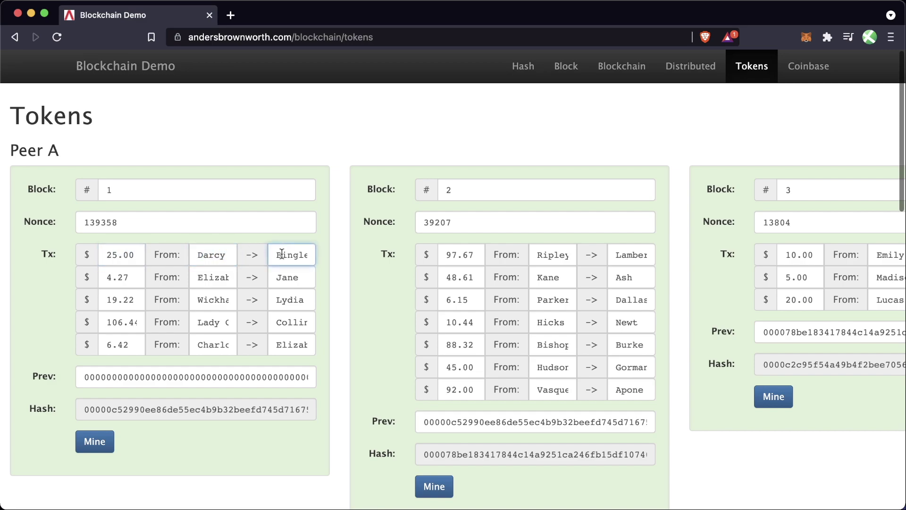
{"action": "key", "text": "Right"}
{"action": "double_click", "coordinate": [212, 253]}
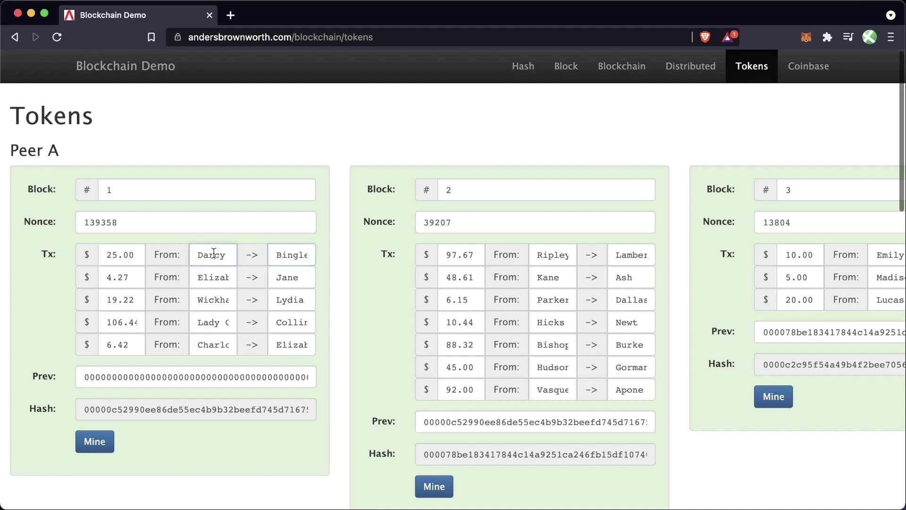
{"action": "left_click", "coordinate": [272, 255]}
{"action": "key", "text": "End"}
- Open the Hash page and examine the SHA256 algorithm name and hash value alongside the Keccak256 Google search
{"action": "left_click", "coordinate": [522, 65]}
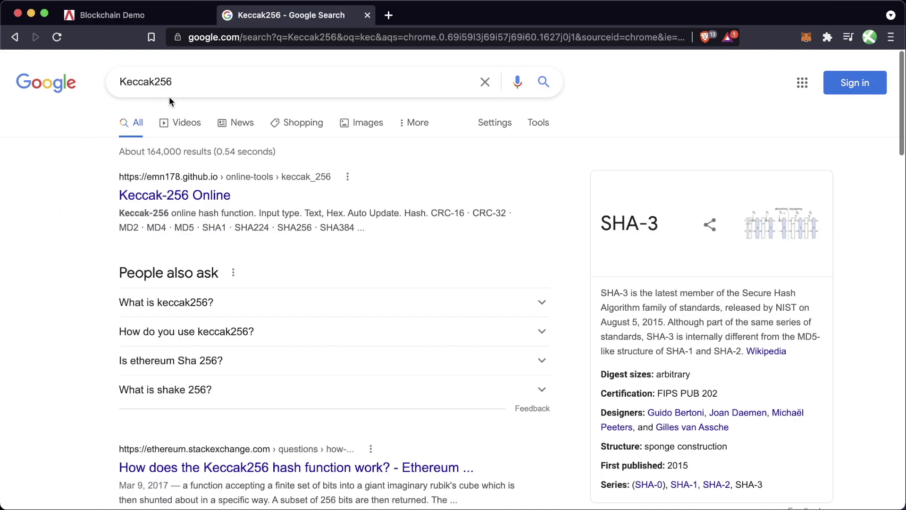
{"action": "double_click", "coordinate": [169, 90]}
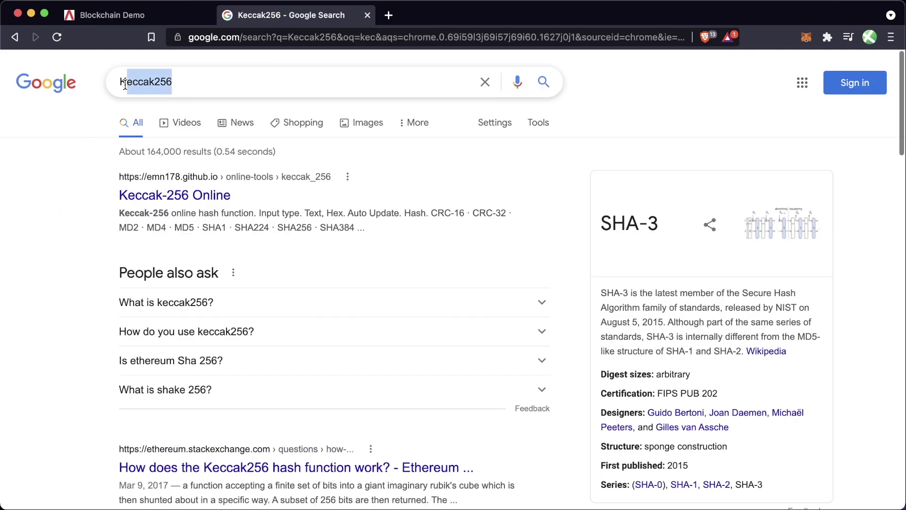
{"action": "left_click", "coordinate": [165, 15]}
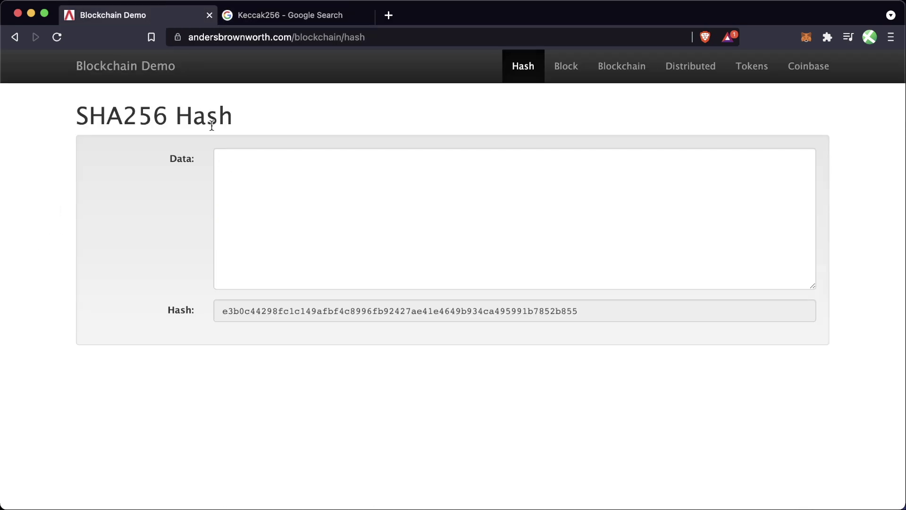
{"action": "left_click_drag", "start_coordinate": [76, 114], "coordinate": [165, 111]}
{"action": "left_click", "coordinate": [245, 122]}
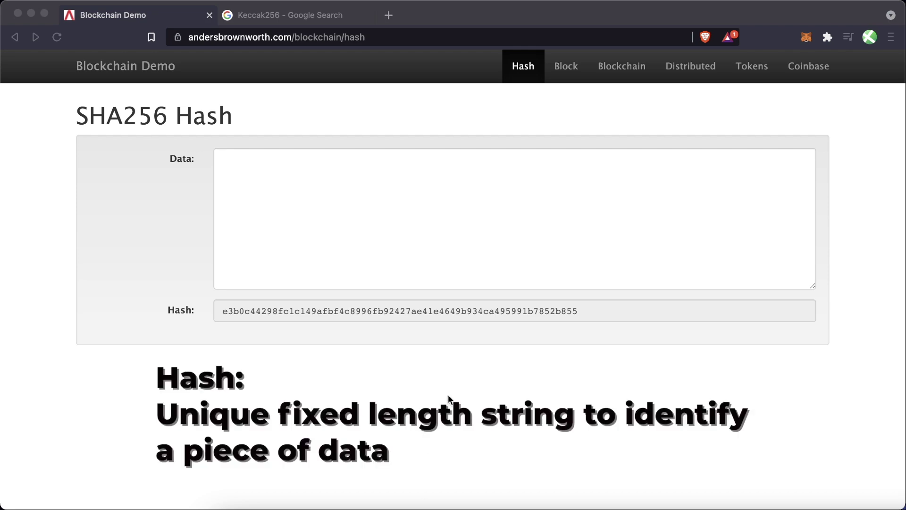
{"action": "double_click", "coordinate": [505, 310]}
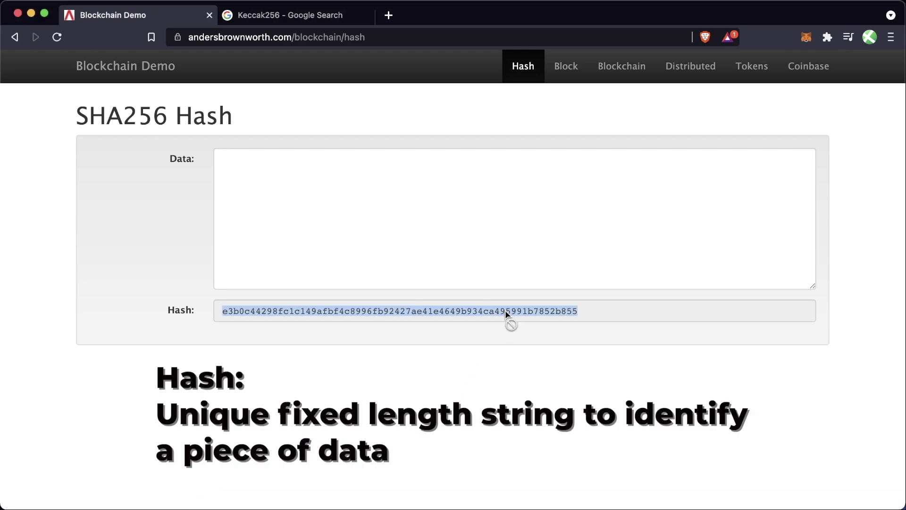
{"action": "left_click_drag", "start_coordinate": [505, 309], "coordinate": [504, 310]}
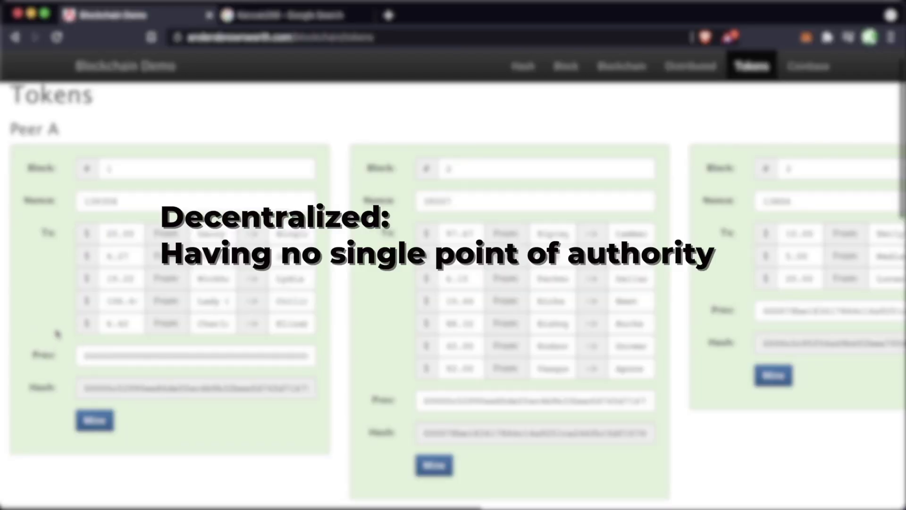
- Look over the token chains of Peers A, B and C as separate copies of the same ledger
{"action": "scroll", "coordinate": [57, 334], "scroll_direction": "down", "scroll_amount": 15}
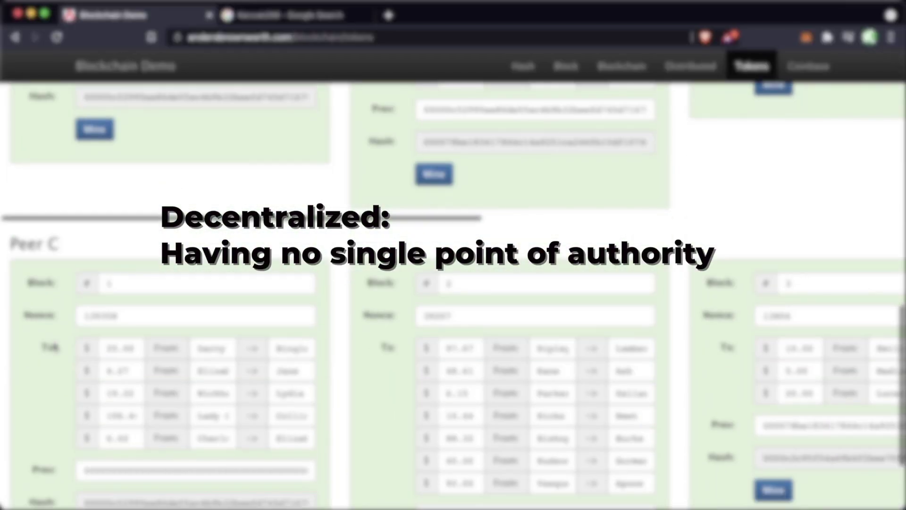
{"action": "scroll", "coordinate": [52, 341], "scroll_direction": "up", "scroll_amount": 15}
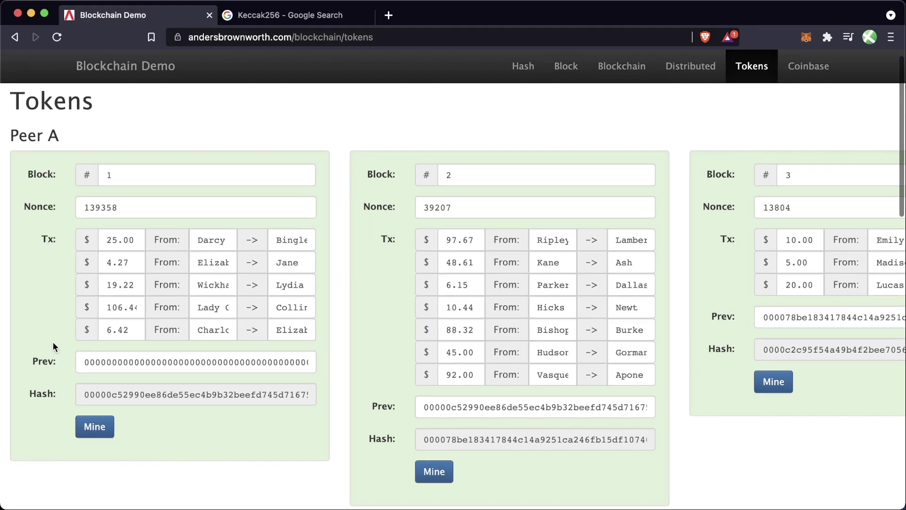
{"action": "scroll", "coordinate": [52, 341], "scroll_direction": "down", "scroll_amount": 8}
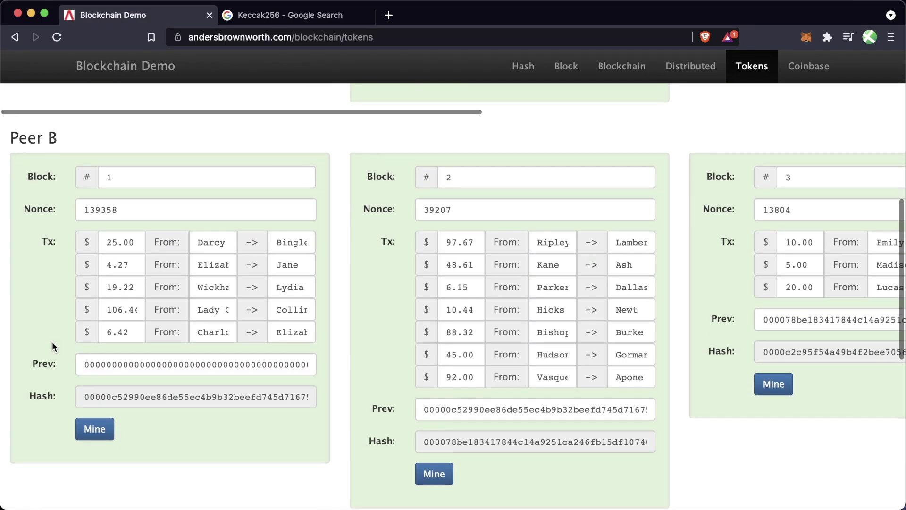
{"action": "scroll", "coordinate": [52, 341], "scroll_direction": "up", "scroll_amount": 8}
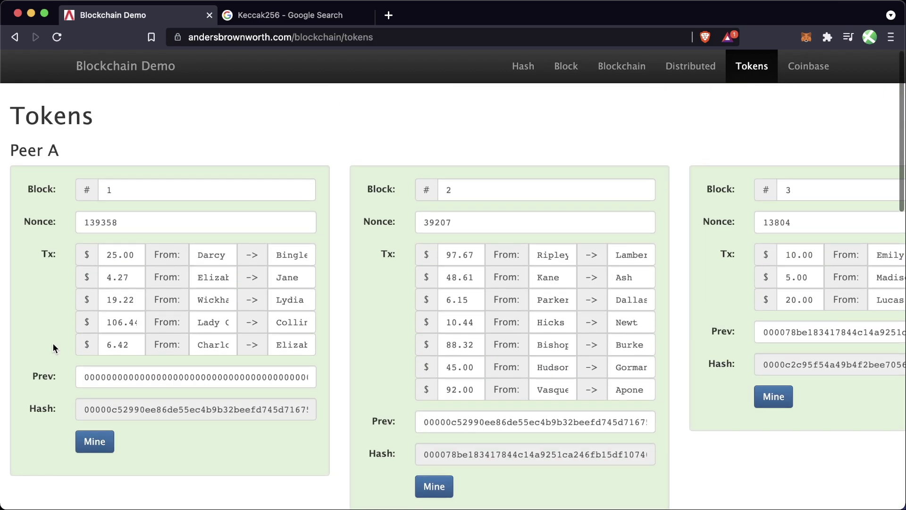
{"action": "scroll", "coordinate": [52, 343], "scroll_direction": "down", "scroll_amount": 2}
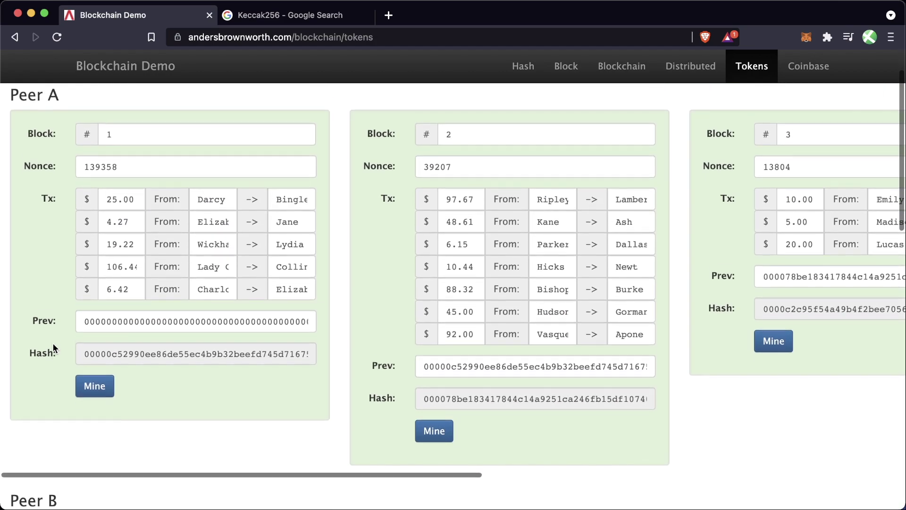
{"action": "scroll", "coordinate": [53, 343], "scroll_direction": "up", "scroll_amount": 2}
- Highlight the nonce of Peer A's block 1 and examine it together with the block's hash
{"action": "double_click", "coordinate": [148, 222]}
{"action": "left_click", "coordinate": [8, 283]}
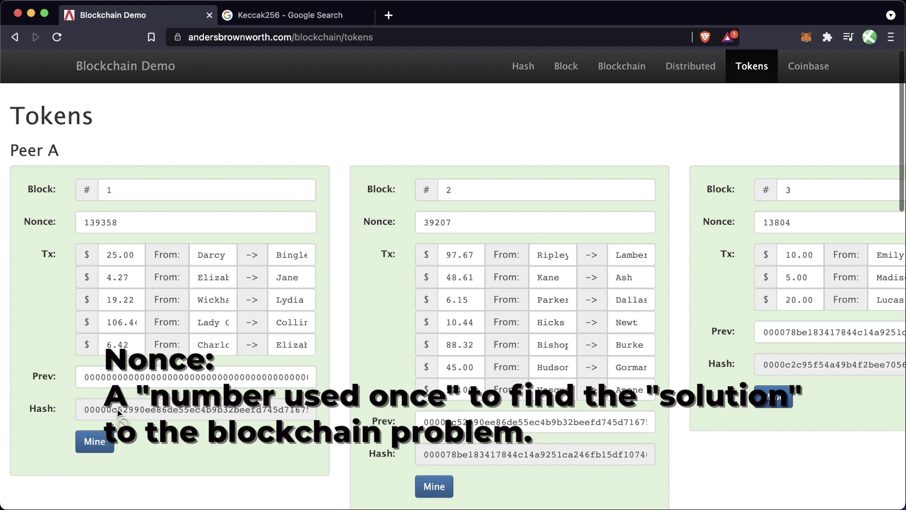
{"action": "left_click", "coordinate": [43, 221]}
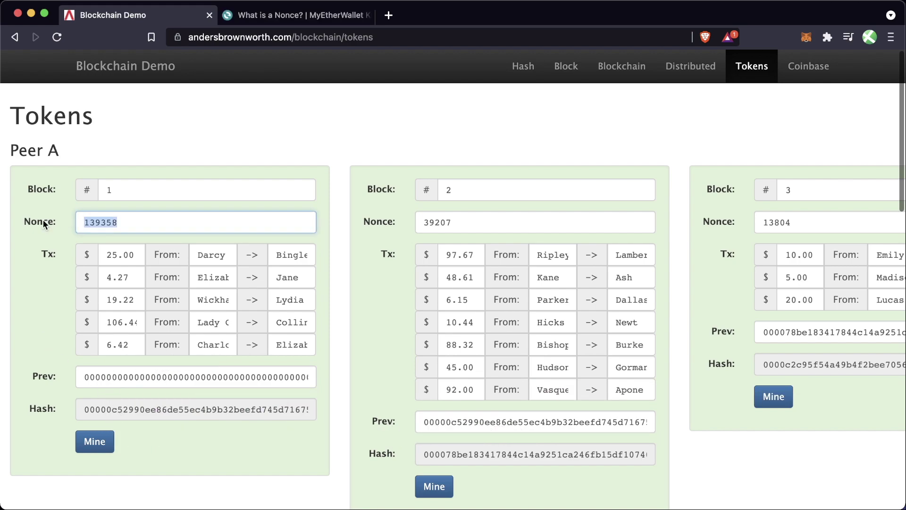
{"action": "left_click", "coordinate": [58, 286]}
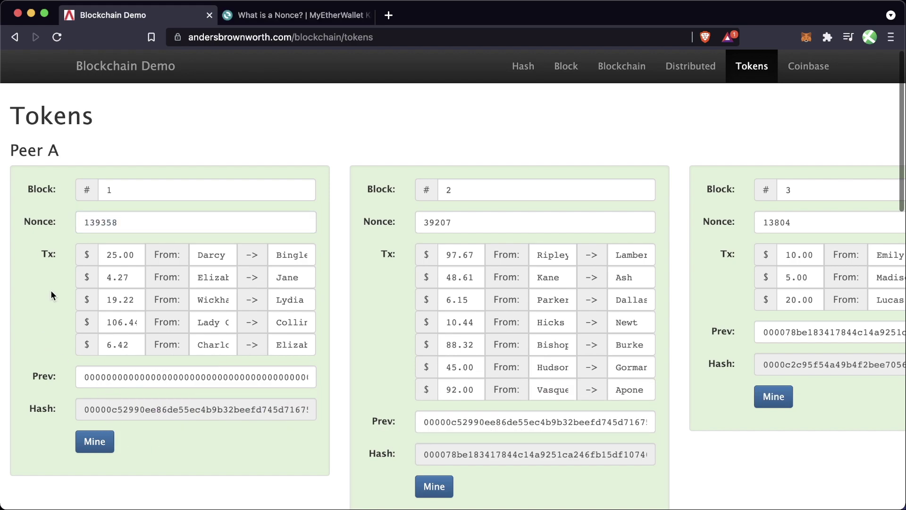